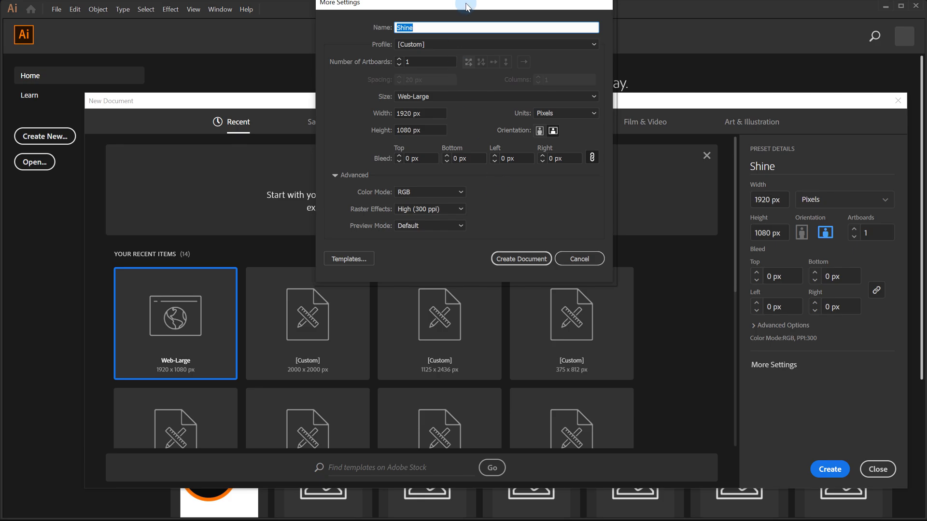
# - Create the Shine document with the Web-Large size of 1920 x 1080 px, RGB color and 300 ppi raster effects
pyautogui.moveTo(467, 5); pyautogui.dragTo(542, 145)
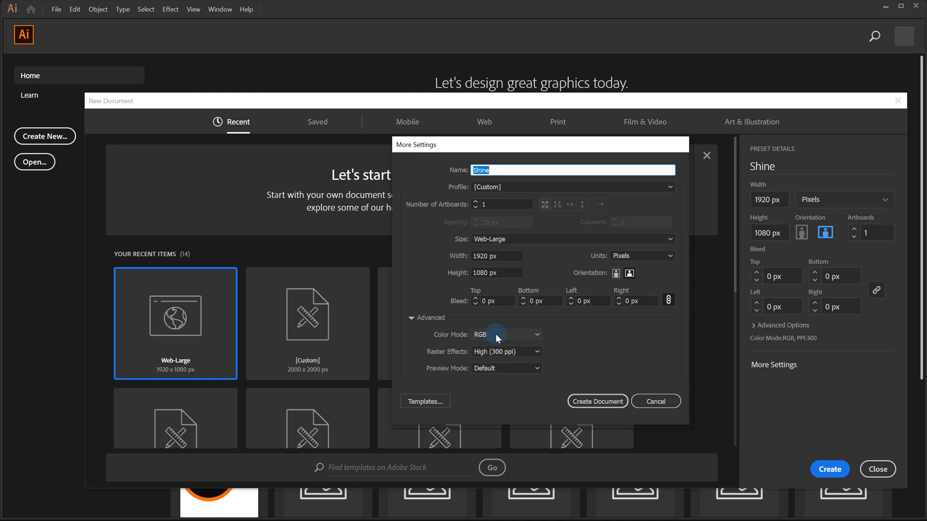
pyautogui.click(593, 402)
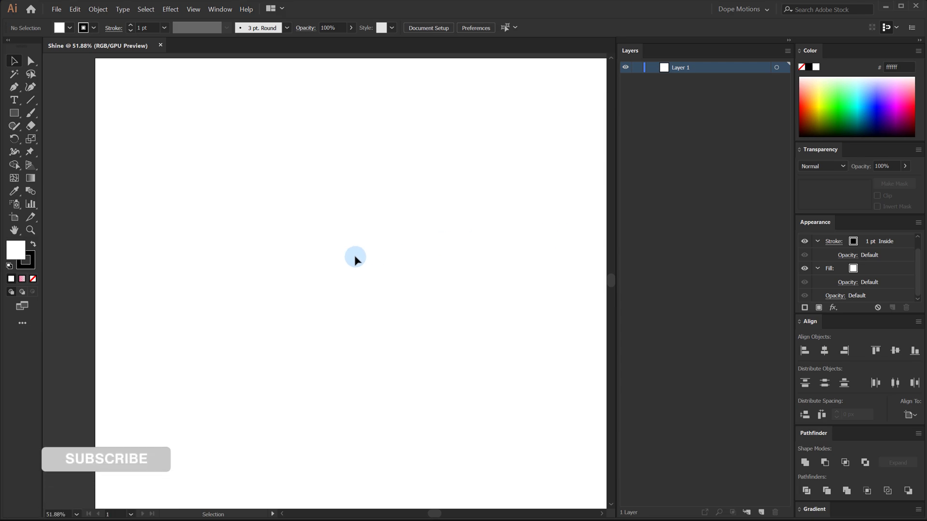
pyautogui.hotkey('ctrl', '-')
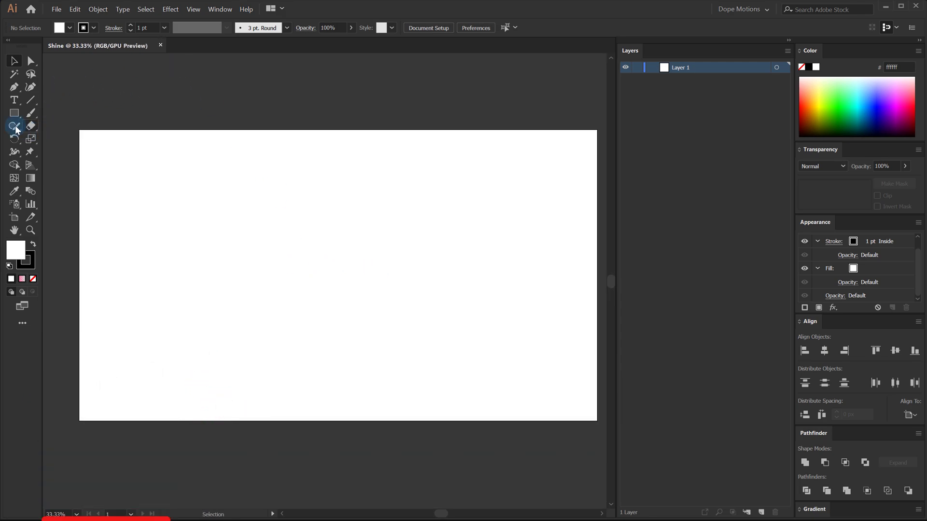
# - Choose the Type tool with no stroke and set the default fill color to 2d2d2d
pyautogui.click(14, 101)
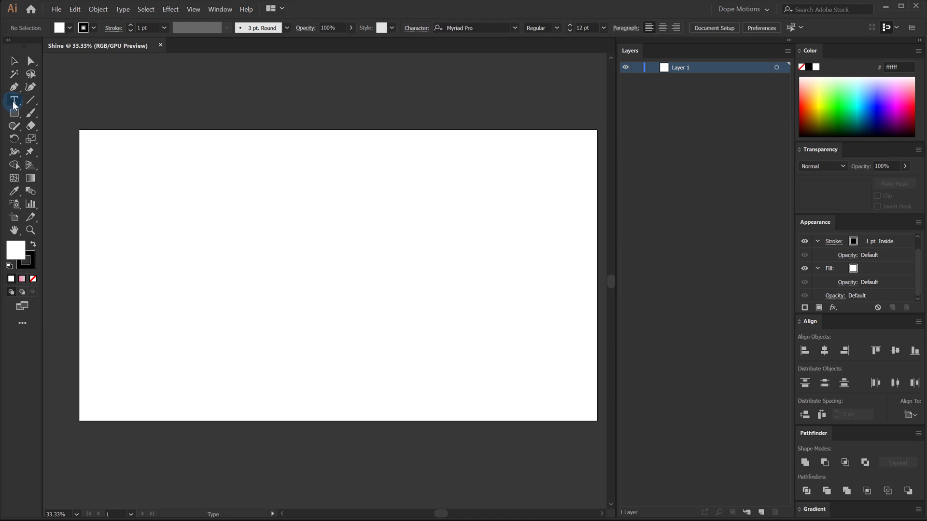
pyautogui.click(130, 30)
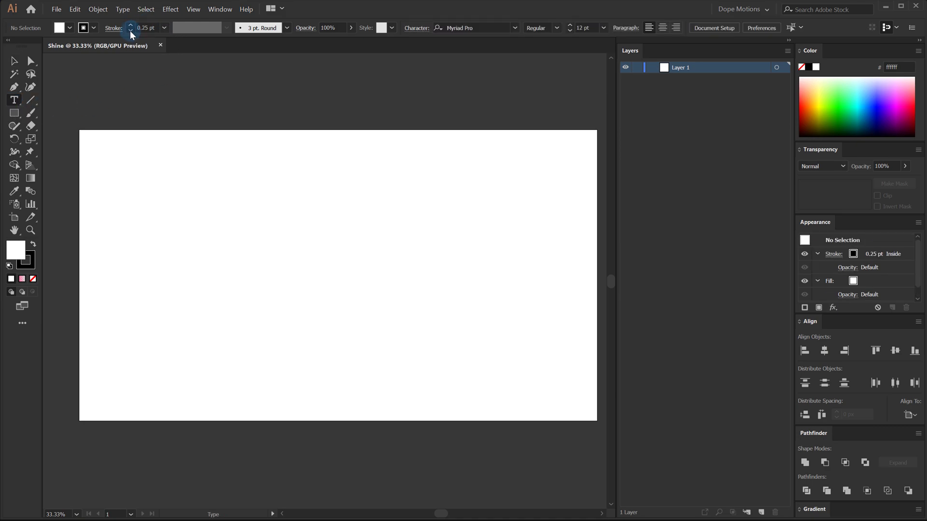
pyautogui.click(69, 29)
pyautogui.click(2, 78)
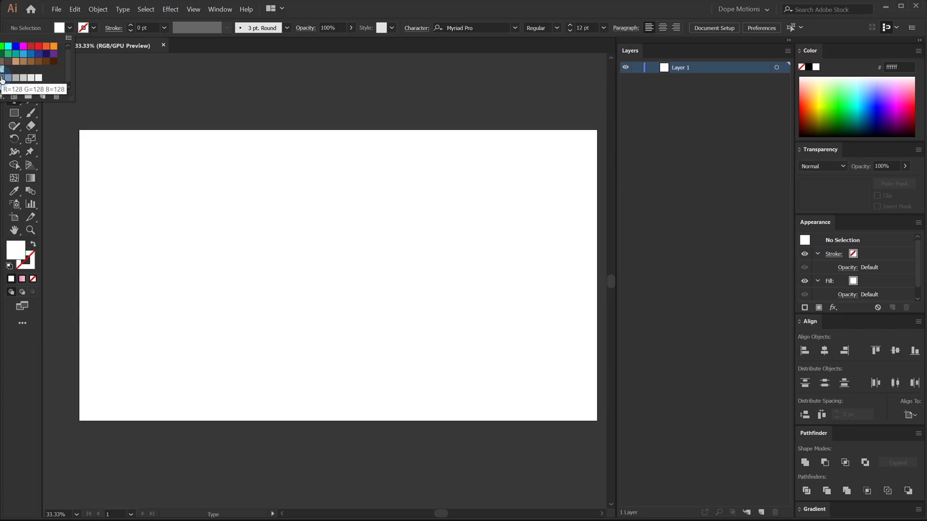
pyautogui.doubleClick(19, 256)
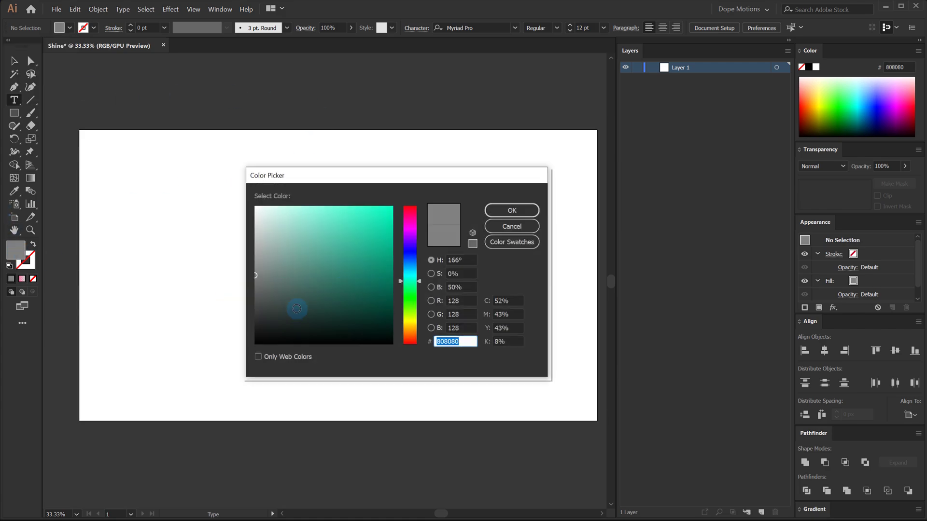
pyautogui.write('2d2d2d')
pyautogui.click(511, 210)
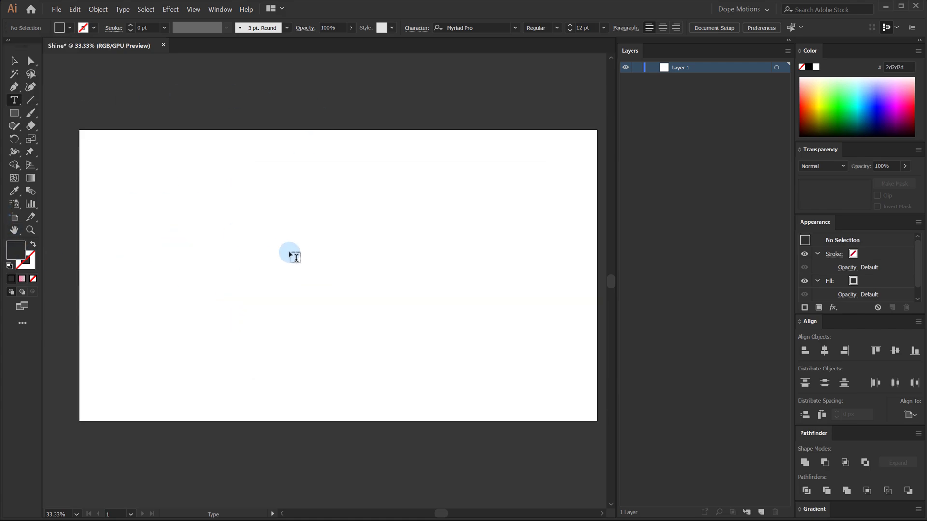
# - Place a line of placeholder point text, scaled to about 138 pt, and center it horizontally and vertically on the artboard
pyautogui.click(271, 254)
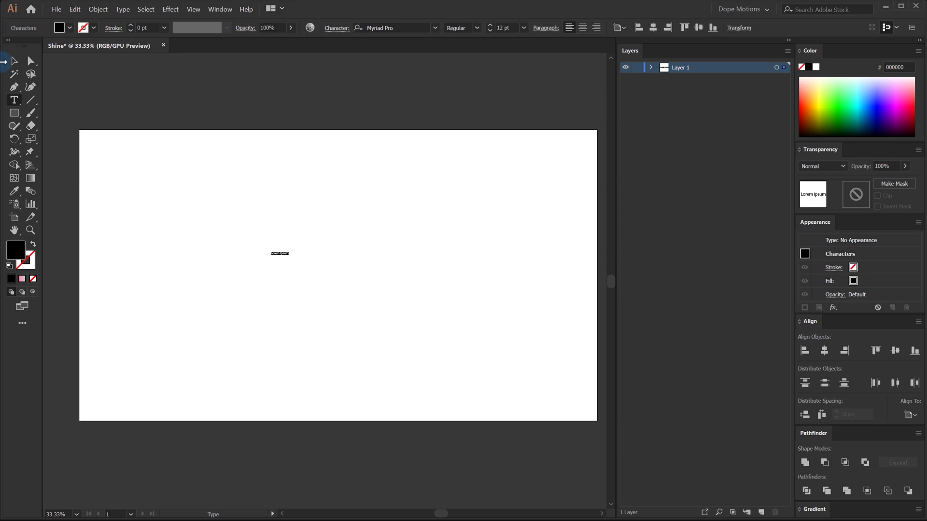
pyautogui.click(14, 61)
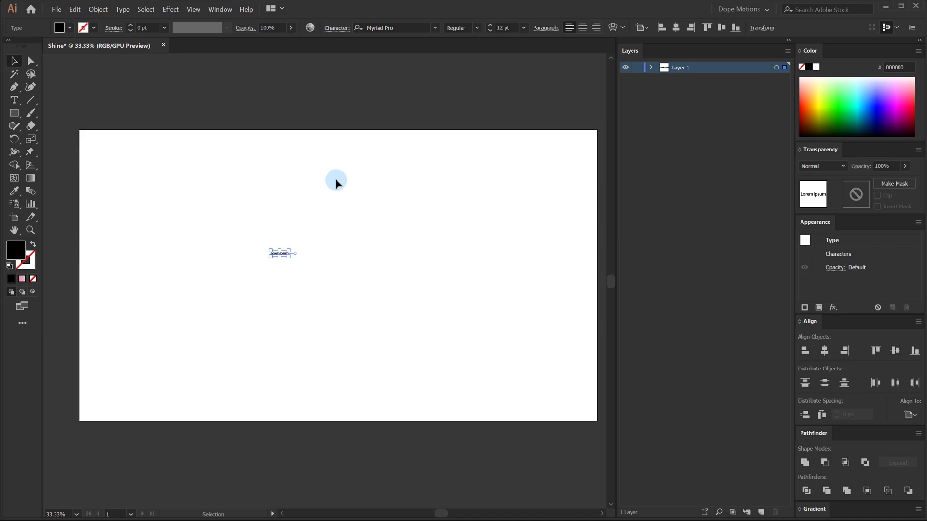
pyautogui.moveTo(287, 259); pyautogui.dragTo(471, 327)
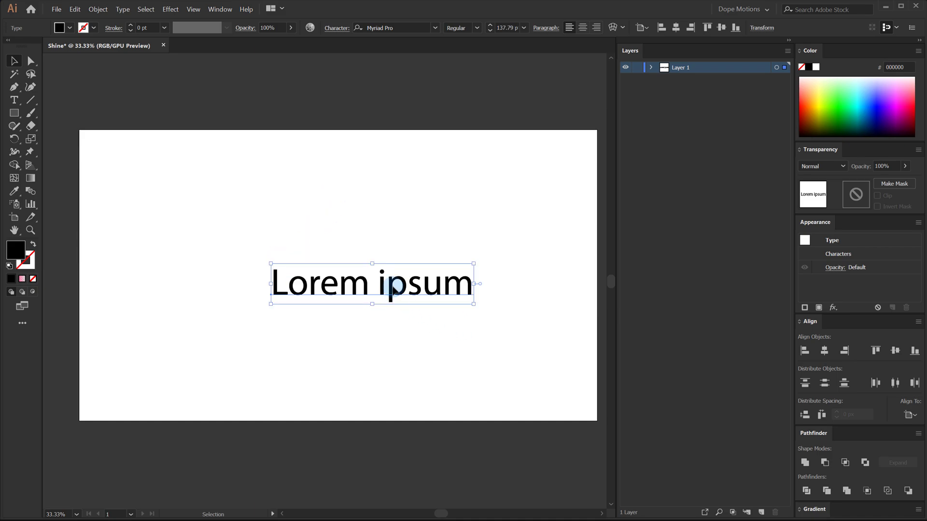
pyautogui.moveTo(389, 286); pyautogui.dragTo(362, 267)
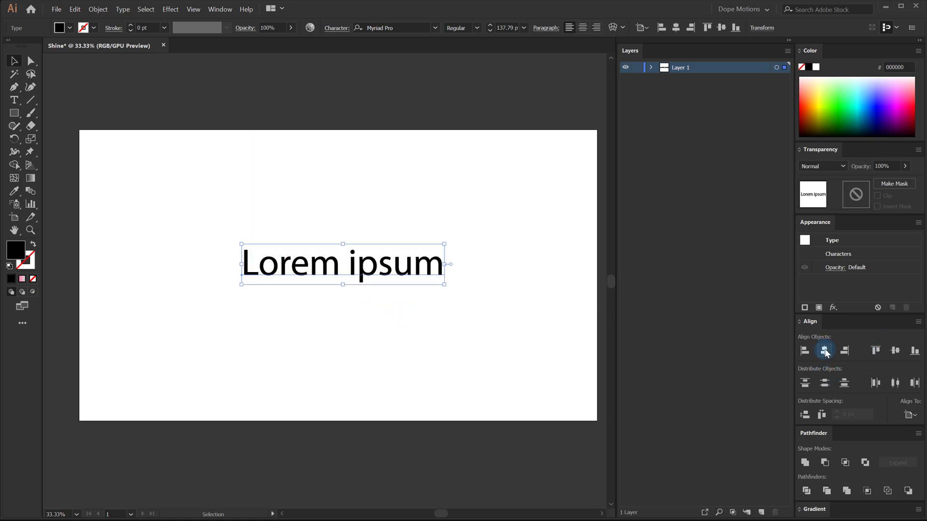
pyautogui.click(824, 350)
pyautogui.click(895, 351)
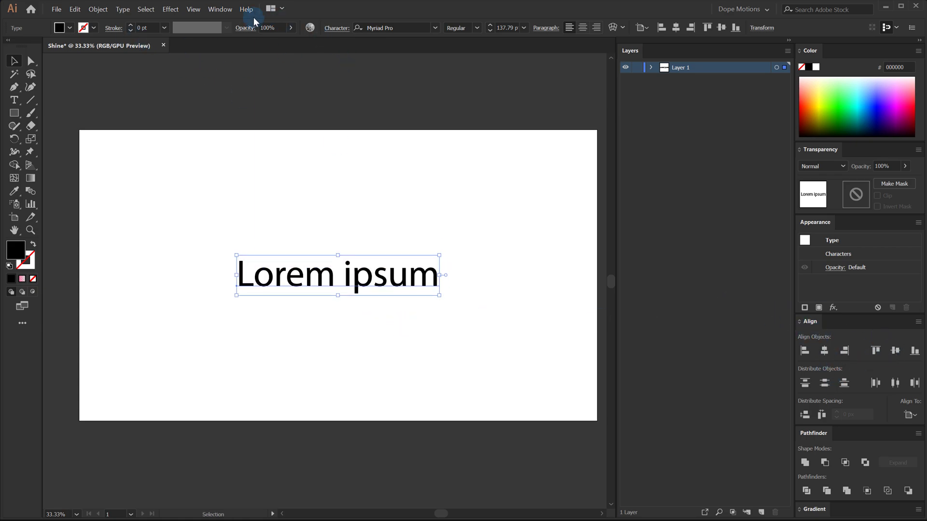
pyautogui.click(222, 12)
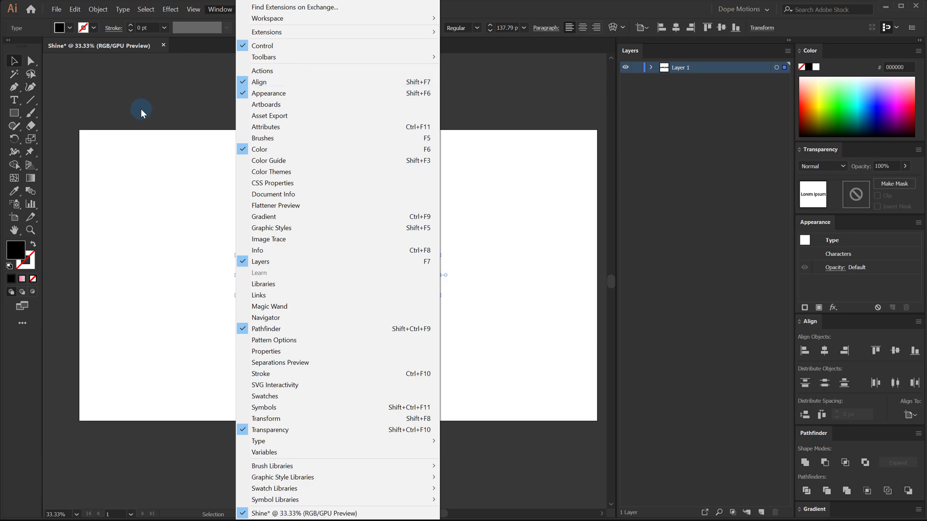
pyautogui.click(462, 234)
# - Replace the placeholder text with "Shine" and select it as an object
pyautogui.doubleClick(373, 271)
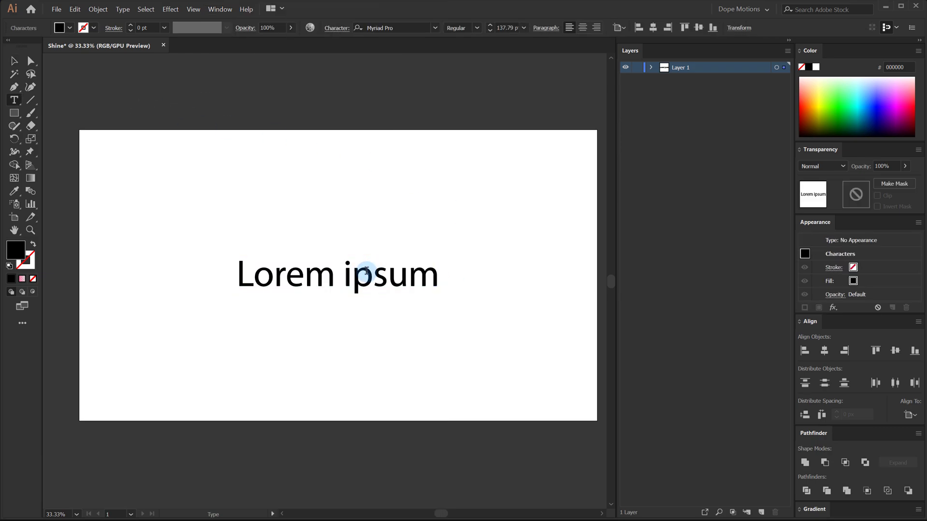
pyautogui.moveTo(448, 286); pyautogui.dragTo(210, 272)
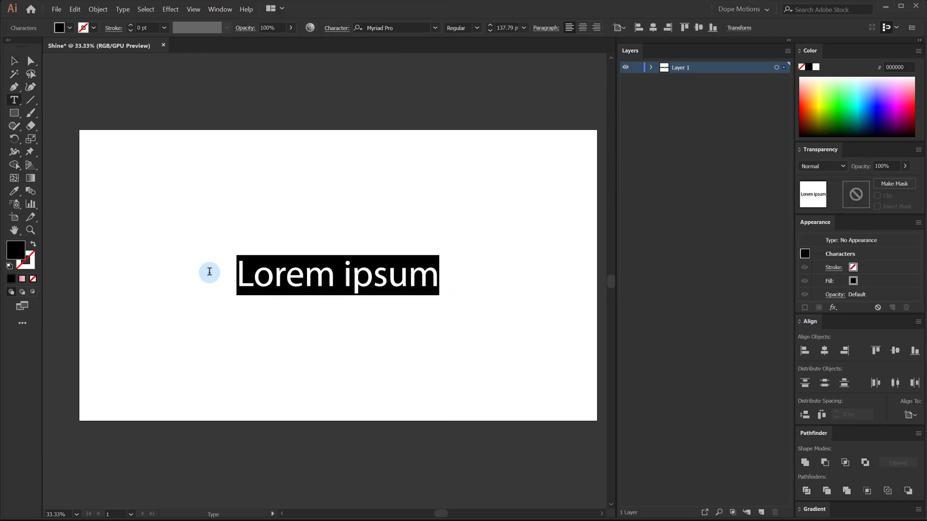
pyautogui.write('Shine')
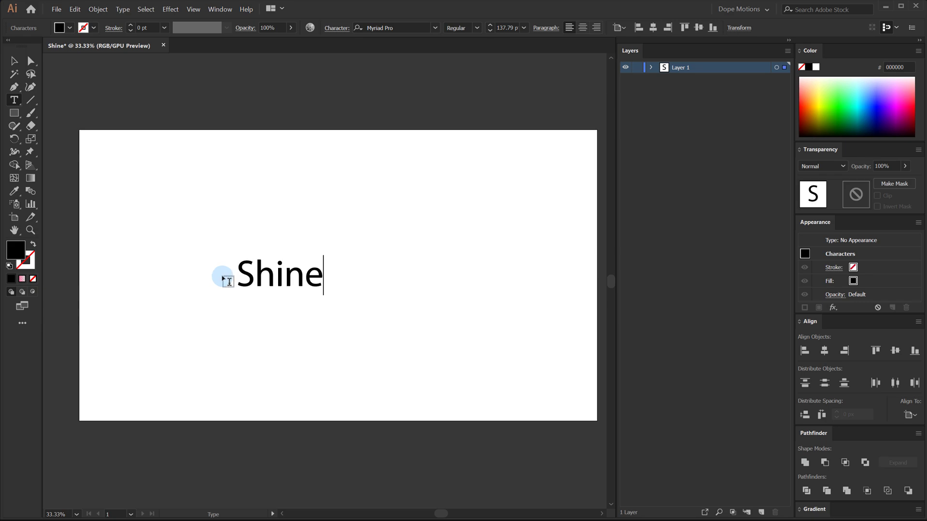
pyautogui.click(13, 62)
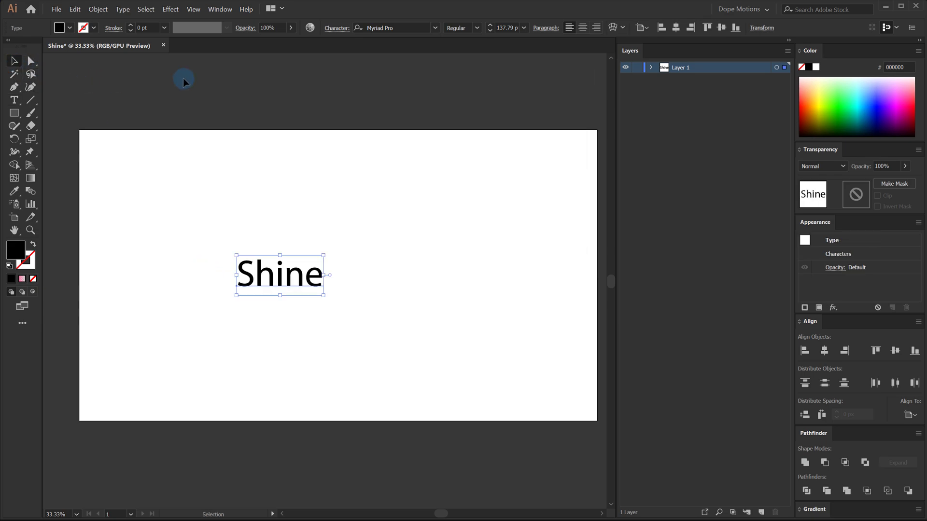
# - Set the font of the "Shine" text to &Matchmaker
pyautogui.click(418, 26)
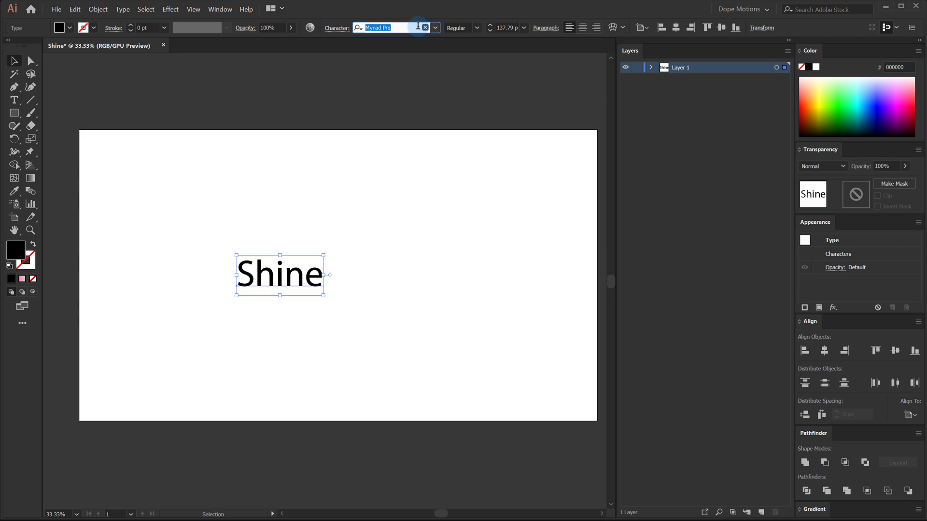
pyautogui.write('matc')
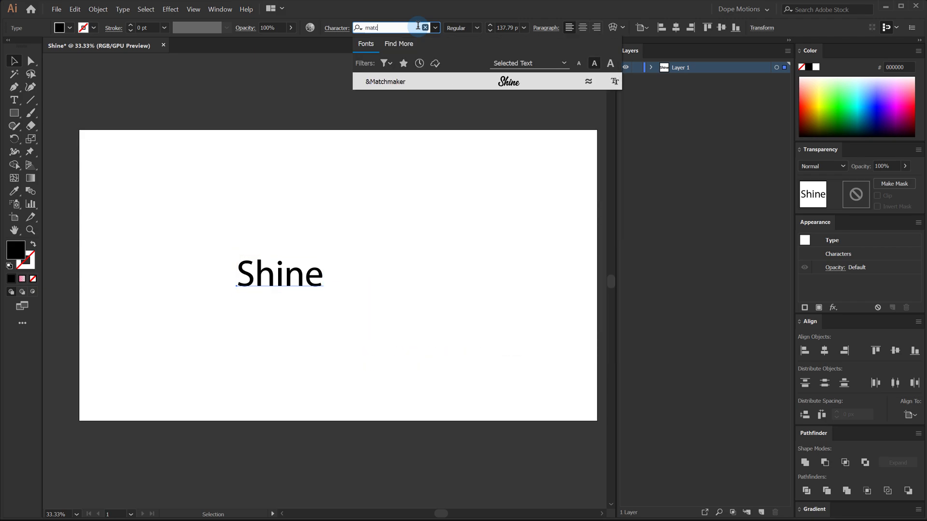
pyautogui.click(419, 79)
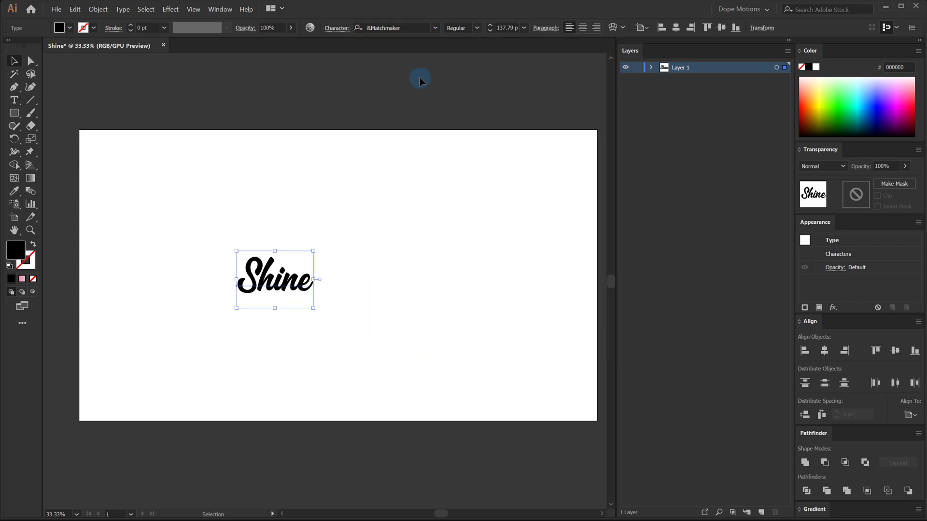
# - Enlarge the "Shine" text to about 365 pt and center it horizontally and vertically on the artboard
pyautogui.click(824, 352)
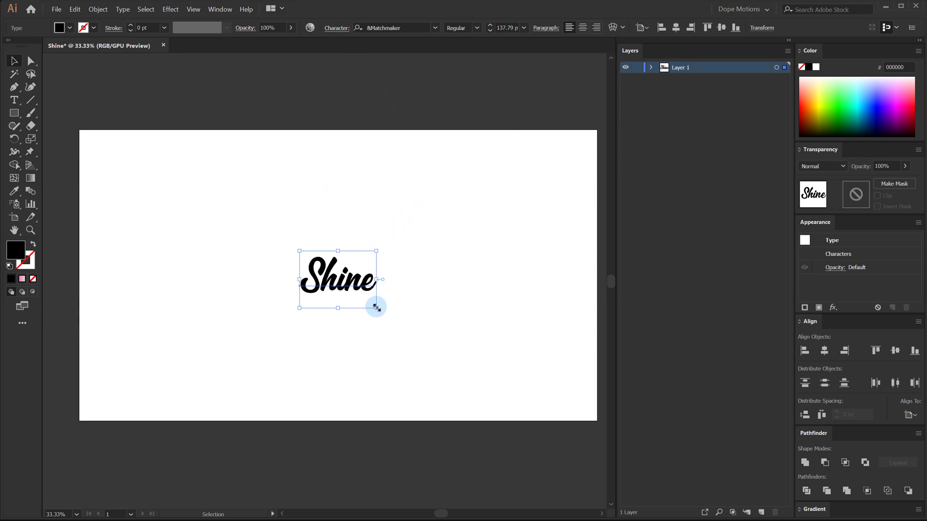
pyautogui.moveTo(376, 307); pyautogui.dragTo(465, 355)
pyautogui.click(824, 357)
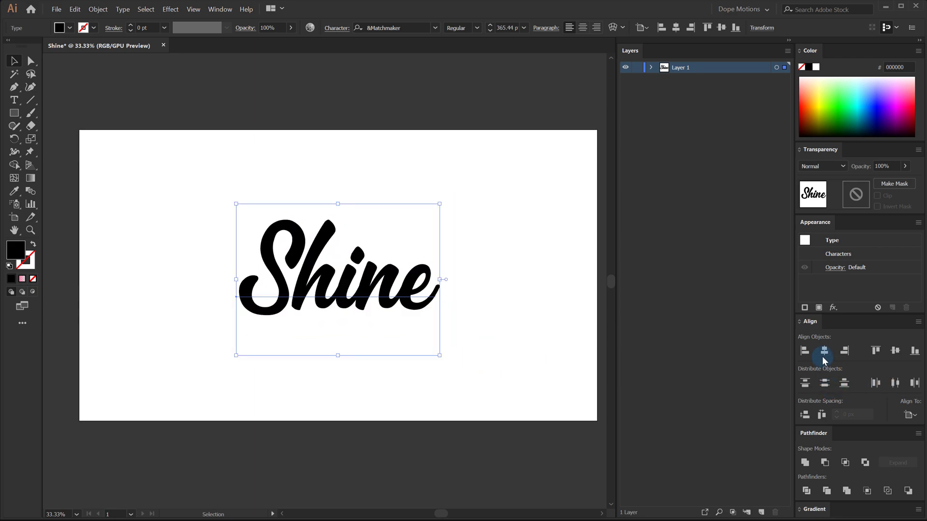
pyautogui.click(895, 351)
# - Convert the "Shine" text to outlines and unite the overlapping letter shapes
pyautogui.click(289, 312)
pyautogui.rightClick(313, 274)
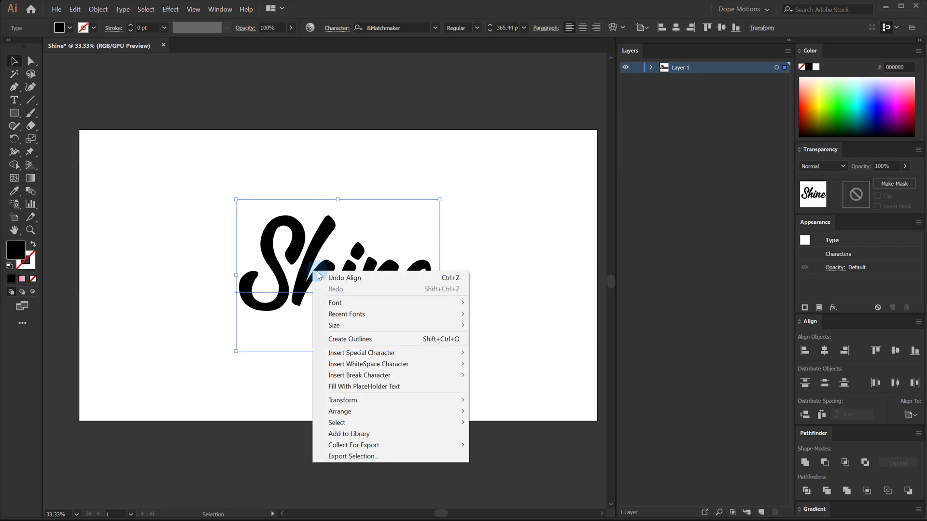
pyautogui.click(366, 341)
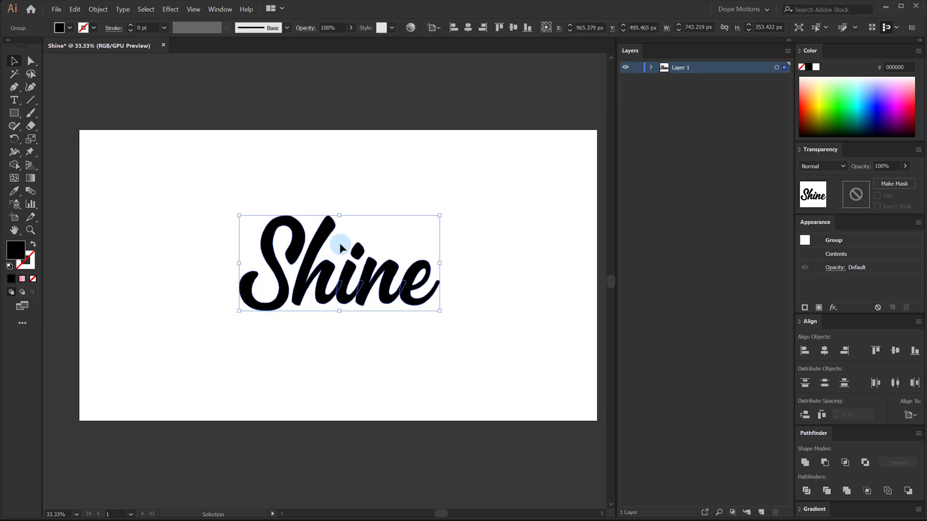
pyautogui.click(805, 462)
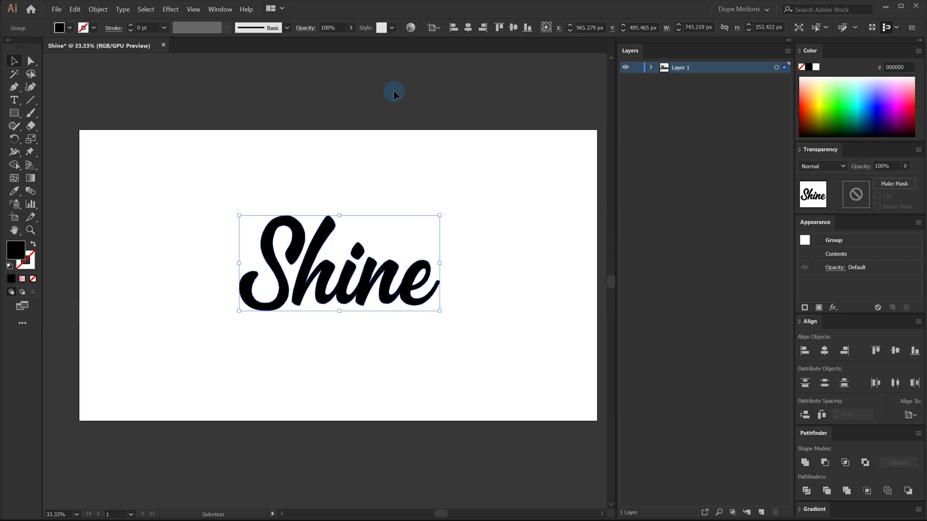
pyautogui.click(221, 10)
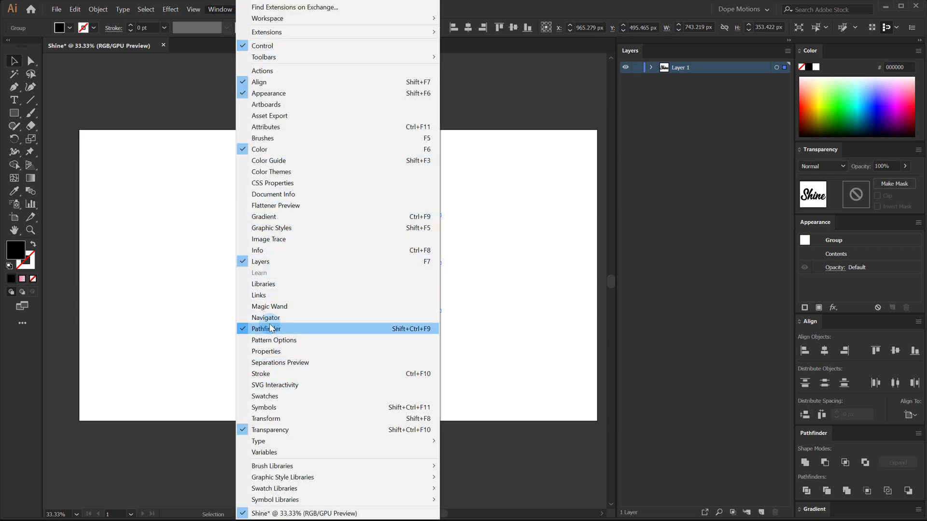
pyautogui.click(143, 250)
# - Offset the path of the outlined lettering by 18 px with miter joins and a miter limit of 4, and unite the offset shapes
pyautogui.click(305, 268)
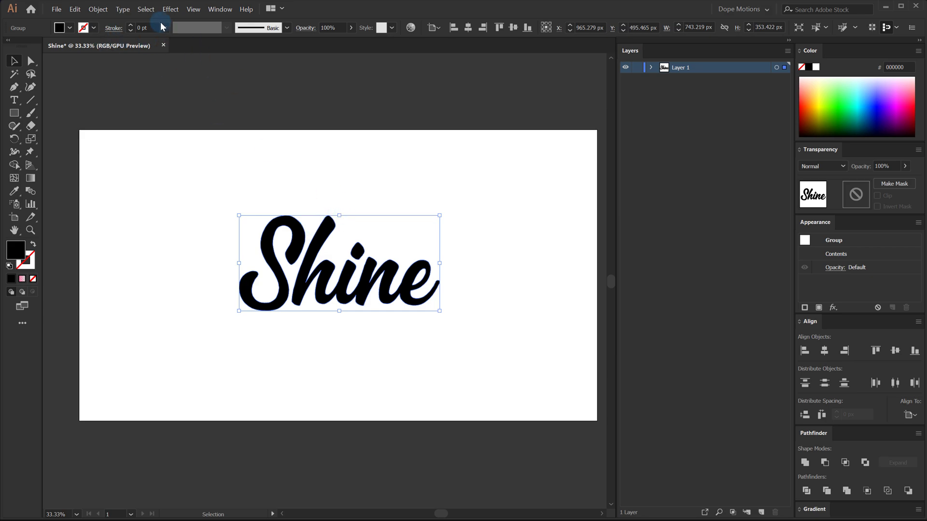
pyautogui.click(99, 9)
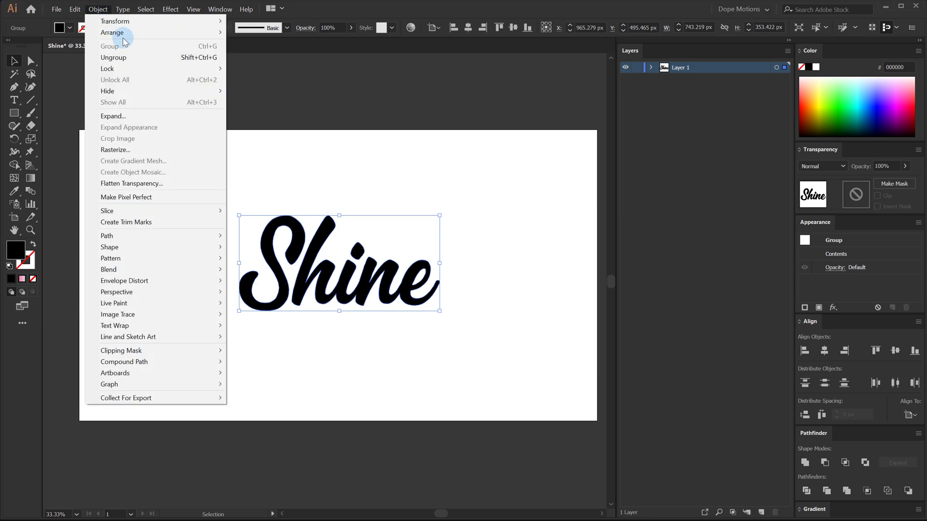
pyautogui.moveTo(193, 235)
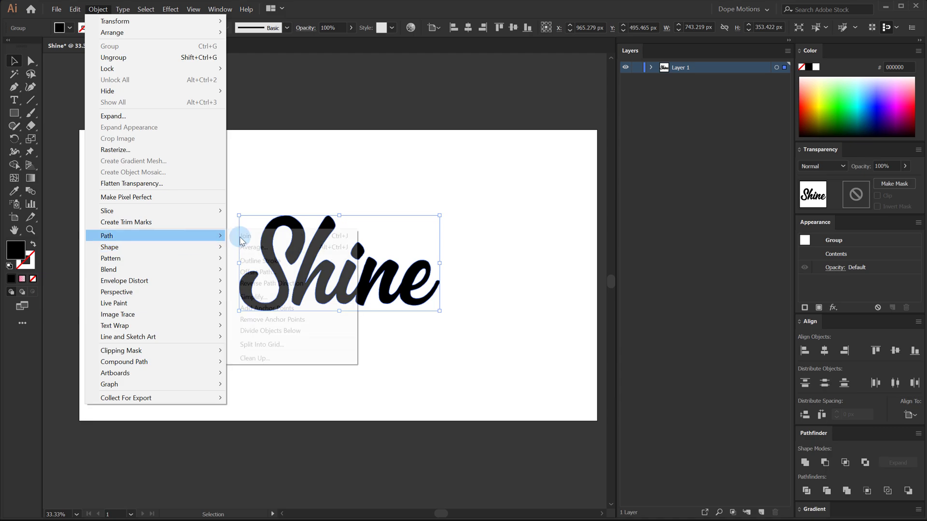
pyautogui.click(257, 272)
pyautogui.click(520, 167)
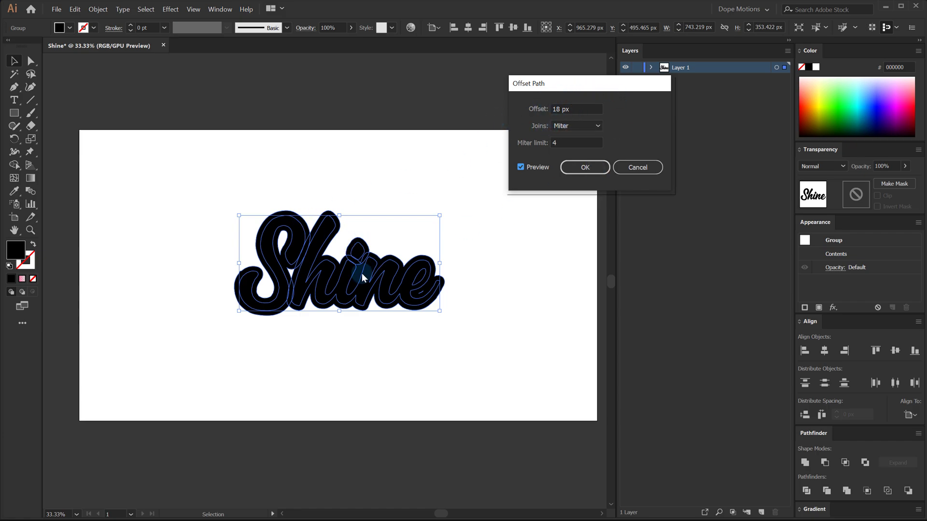
pyautogui.click(589, 169)
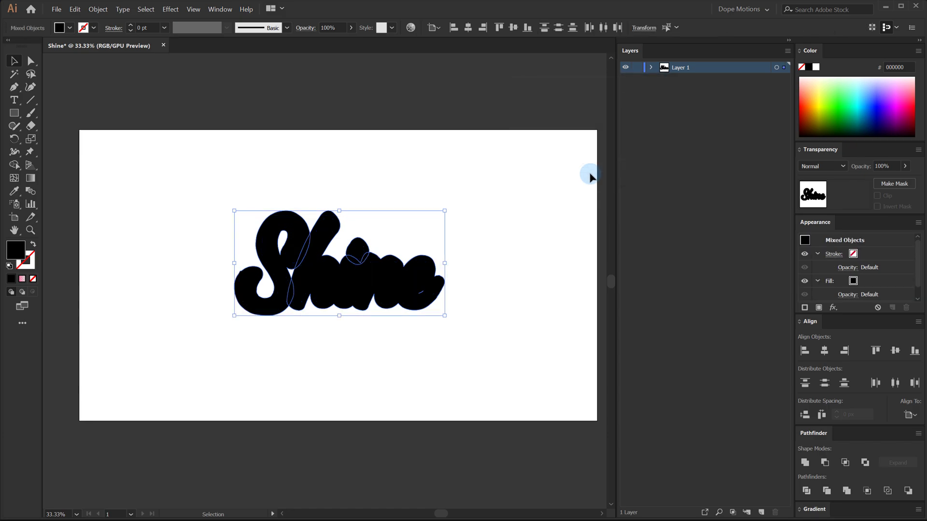
pyautogui.click(806, 463)
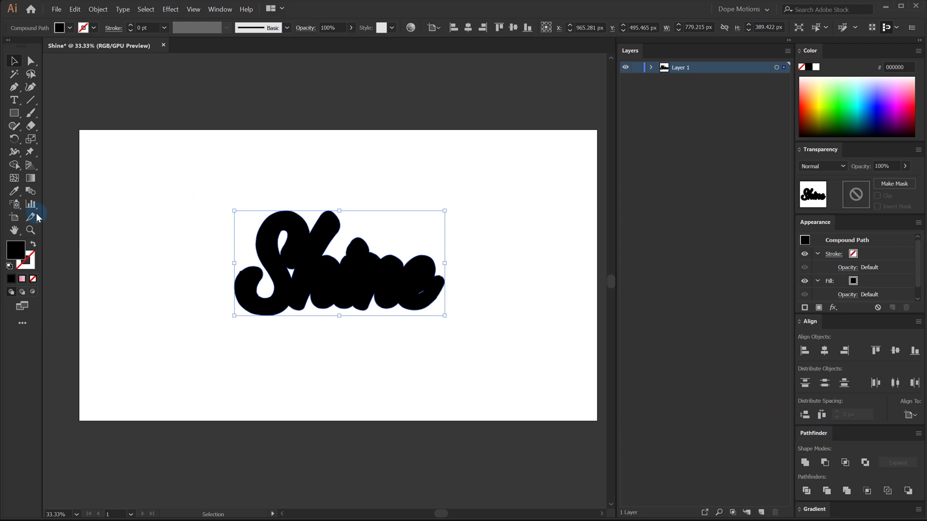
# - Fill the united offset shape behind the lettering with dark gray 444444 and deselect it
pyautogui.doubleClick(15, 249)
pyautogui.moveTo(303, 238); pyautogui.dragTo(255, 308)
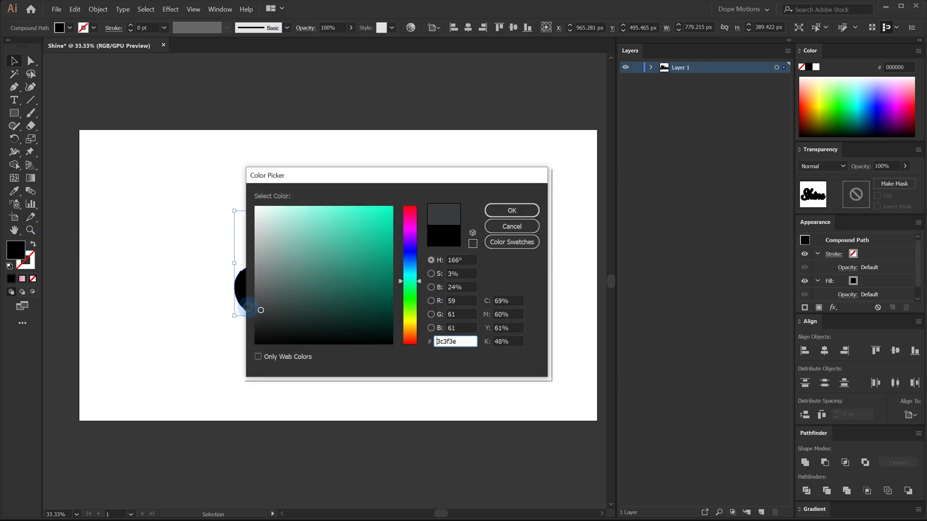
pyautogui.click(507, 211)
pyautogui.click(457, 190)
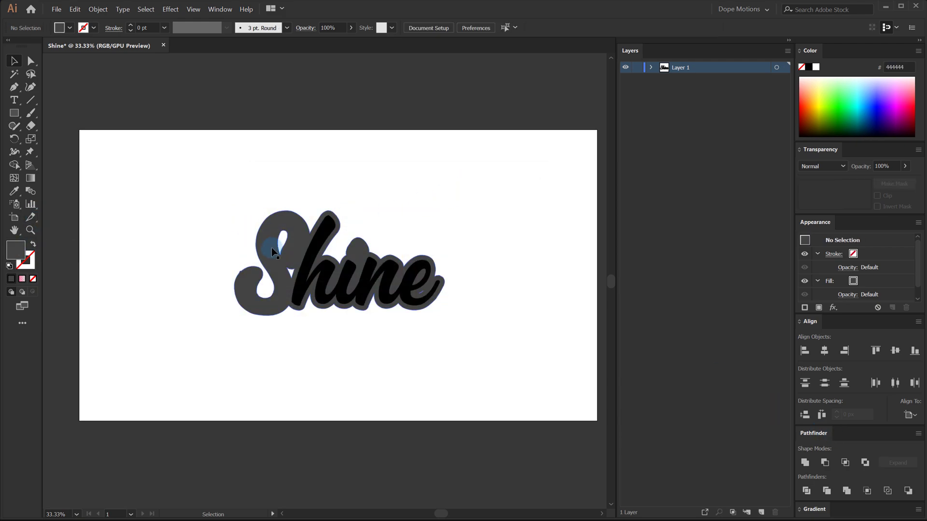
# - Expand the layer and its group, and reorder the "hine" compound path to the bottom of the group
pyautogui.click(271, 248)
pyautogui.click(651, 68)
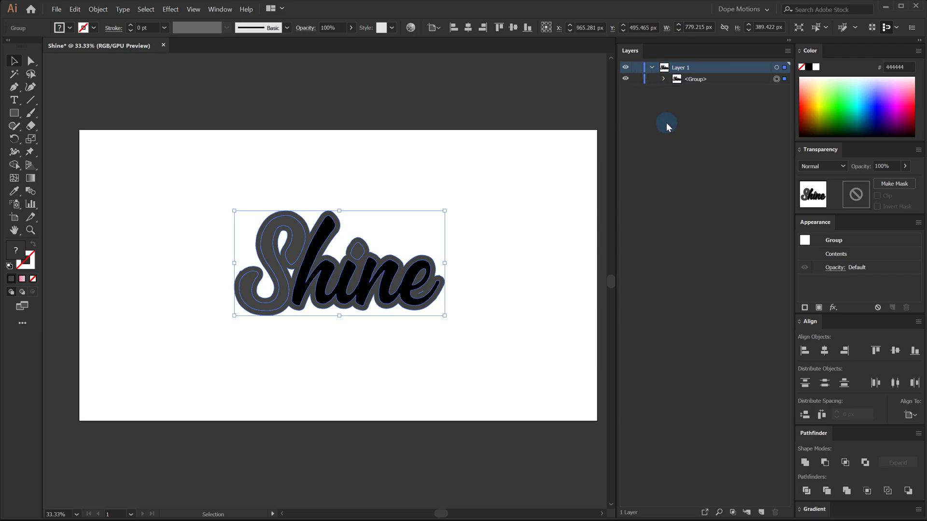
pyautogui.click(664, 79)
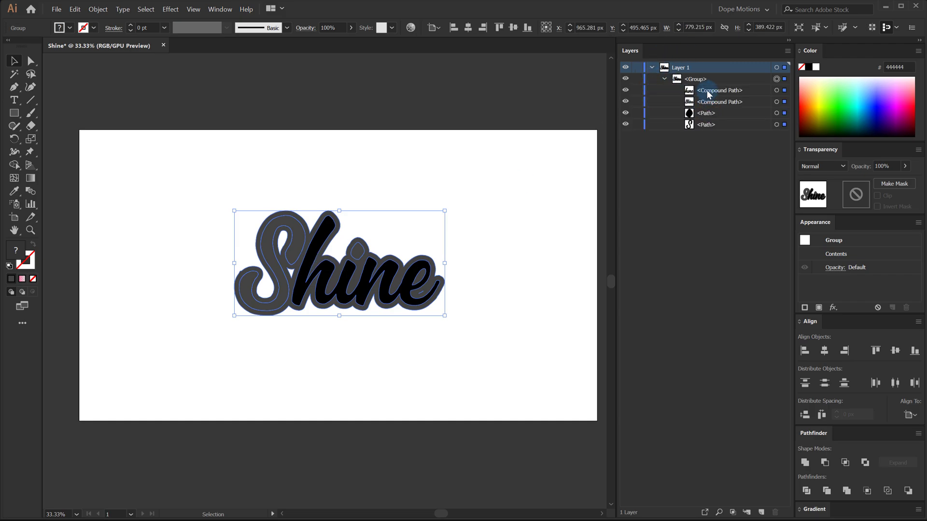
pyautogui.moveTo(707, 92); pyautogui.dragTo(703, 129)
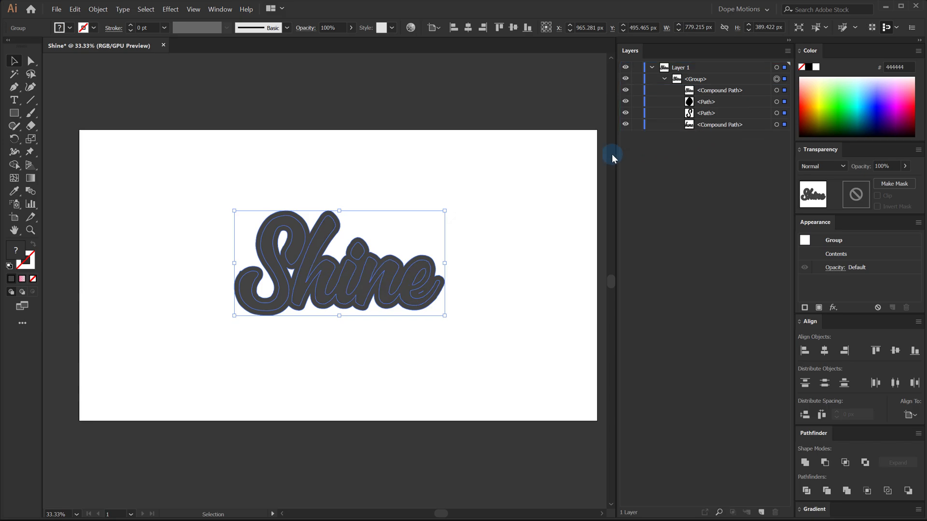
pyautogui.click(491, 197)
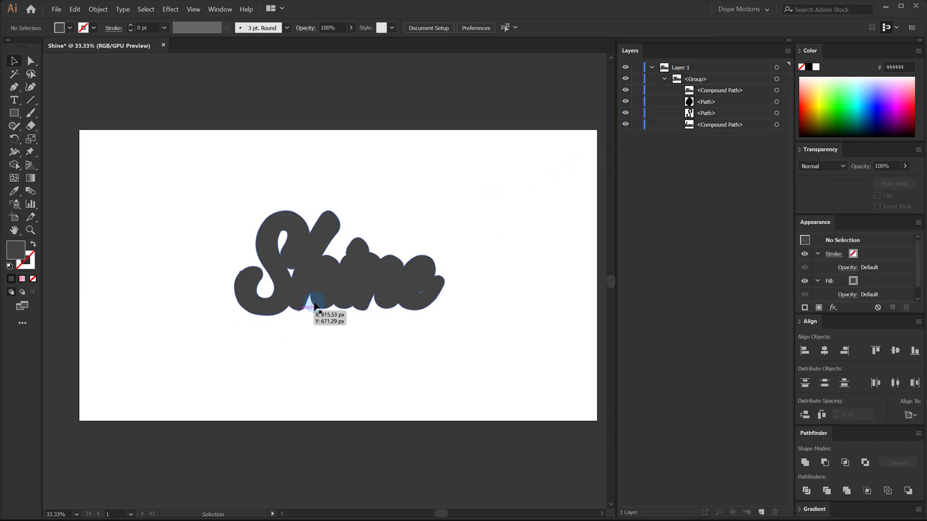
# - Ungroup the lettering and its offset shape into separate objects and clear the selection
pyautogui.scroll(1, 330, 288)
pyautogui.click(350, 260)
pyautogui.rightClick(351, 261)
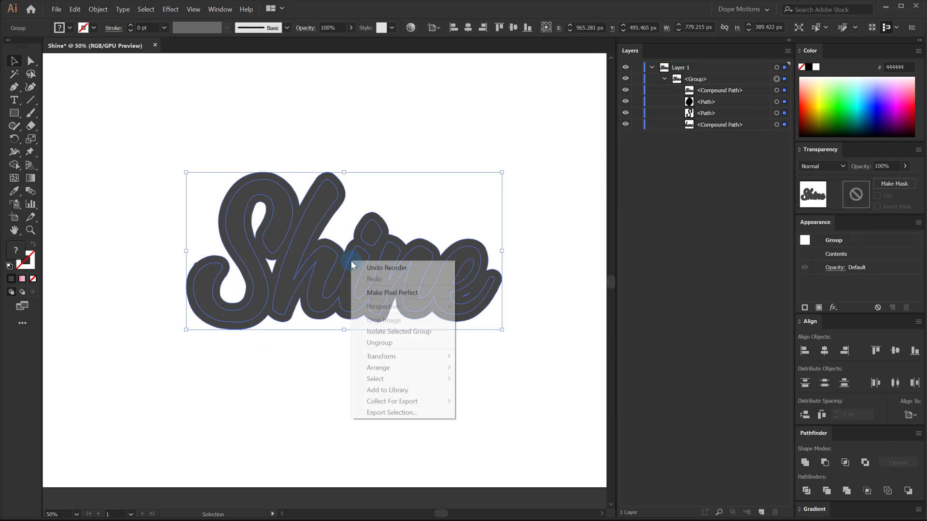
pyautogui.click(379, 343)
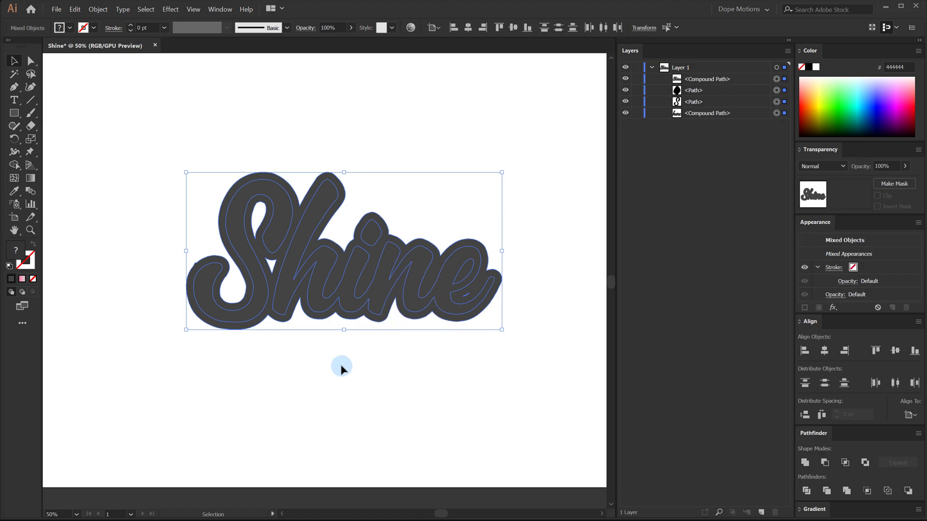
pyautogui.click(341, 366)
# - Move the gray offset compound path to the bottom of Layer 1, behind all the black letters
pyautogui.click(349, 286)
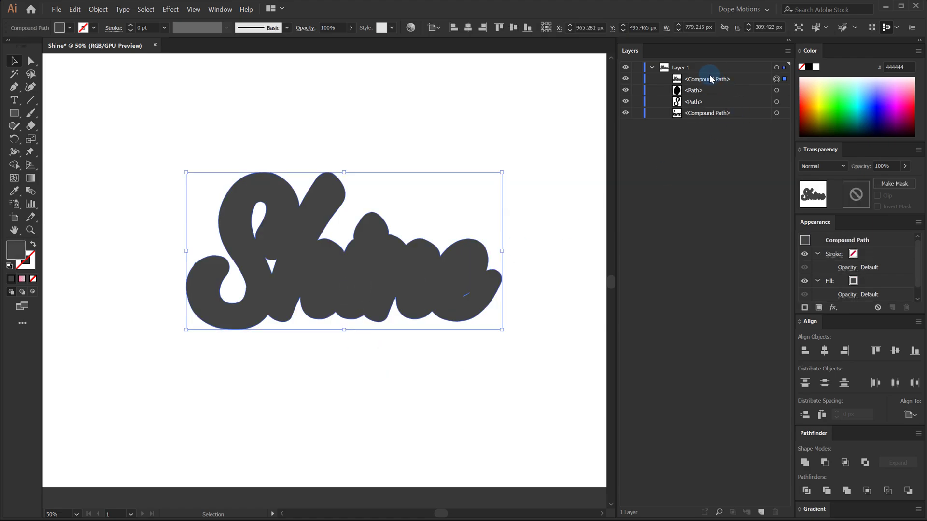
pyautogui.moveTo(707, 81); pyautogui.dragTo(708, 120)
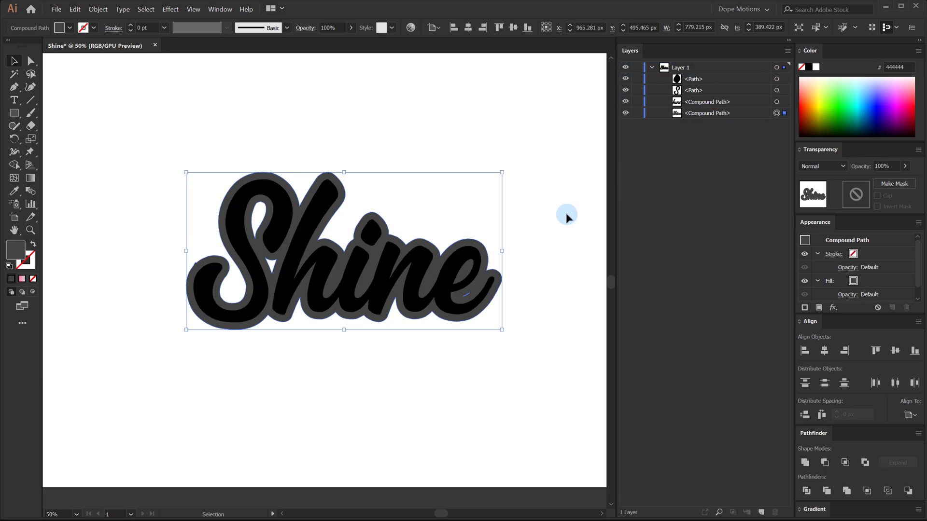
pyautogui.click(491, 161)
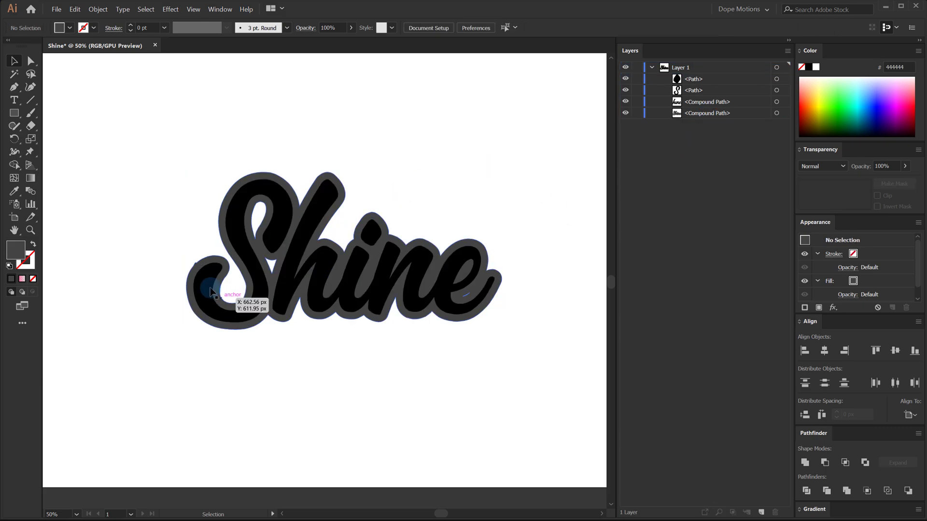
# - Flatten the bump on the offset shape's outer edge at the S's lower curl by moving its corner anchor into line
pyautogui.scroll(7, 194, 266)
pyautogui.scroll(2, 178, 276)
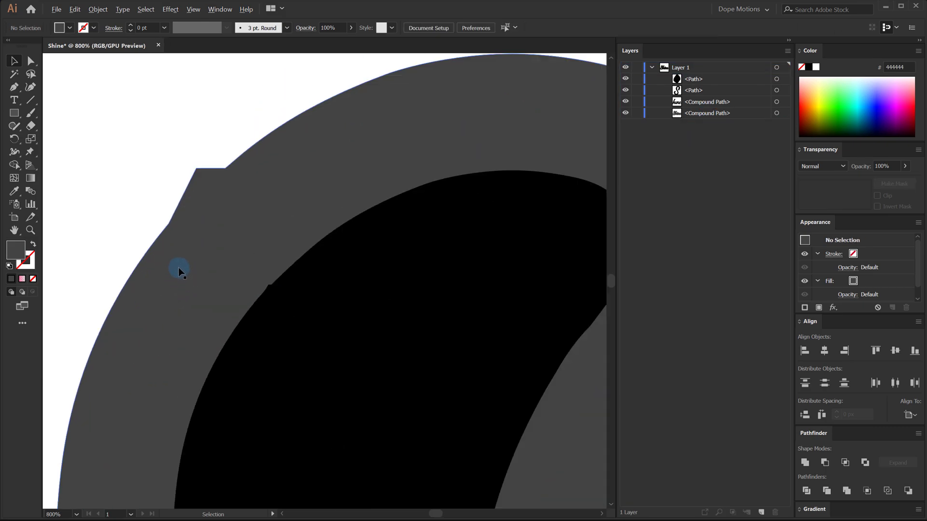
pyautogui.moveTo(269, 191); pyautogui.dragTo(258, 237)
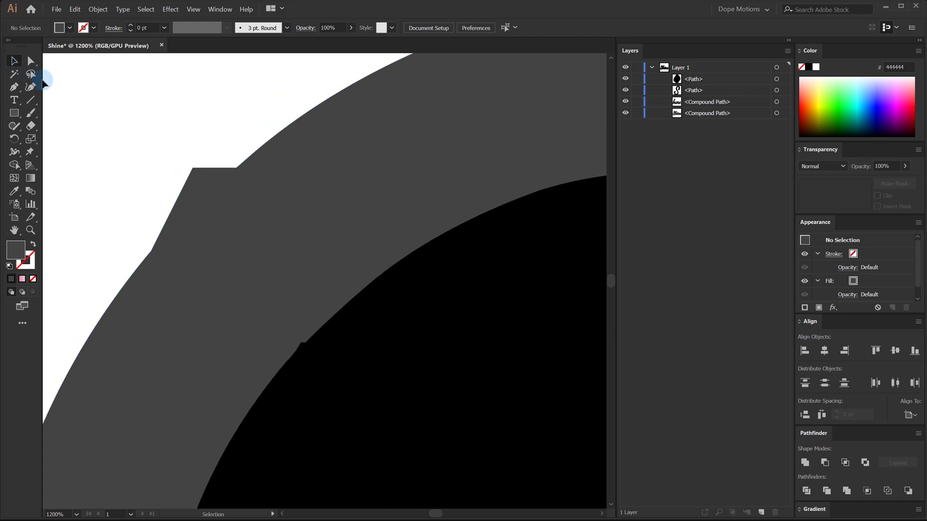
pyautogui.click(31, 61)
pyautogui.click(193, 172)
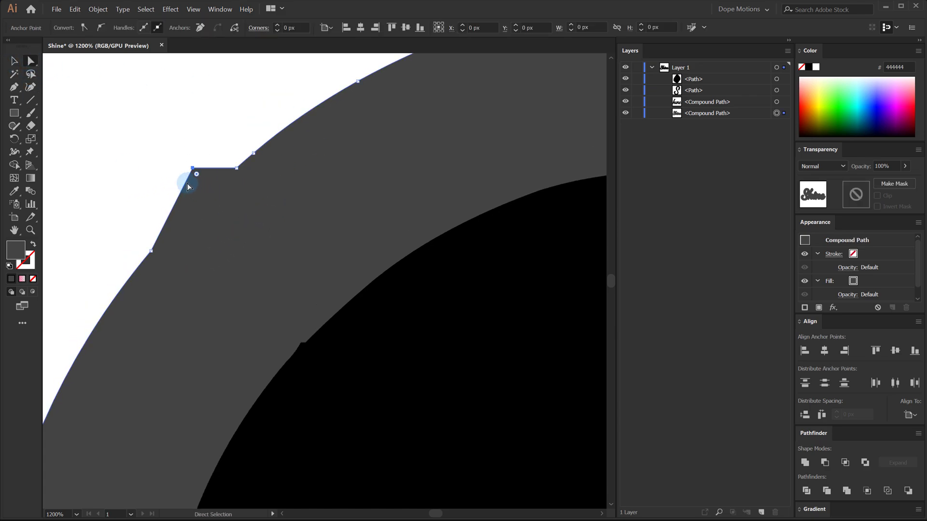
pyautogui.moveTo(192, 167); pyautogui.dragTo(192, 211)
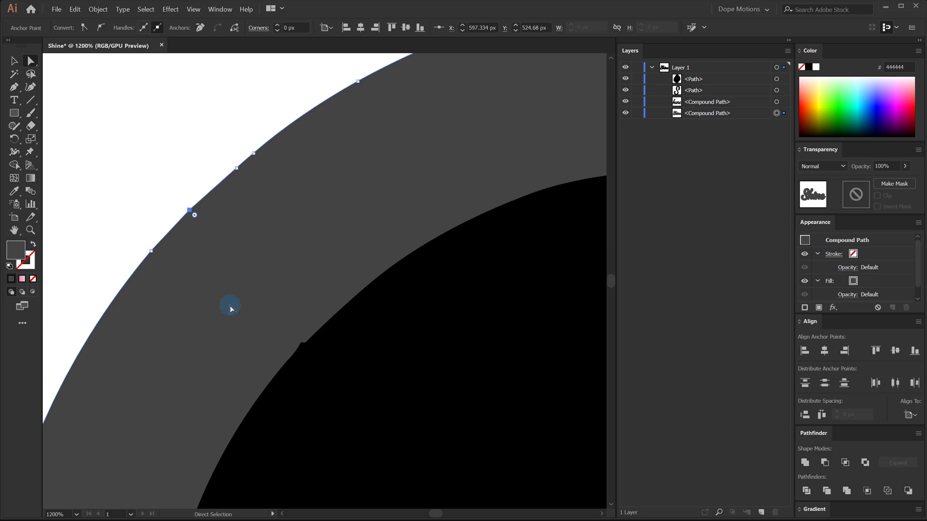
# - Try repositioning the notch anchor on the black S's lower curl, and turn off Snap to Pixel
pyautogui.moveTo(391, 403); pyautogui.dragTo(316, 289)
pyautogui.scroll(4, 240, 256)
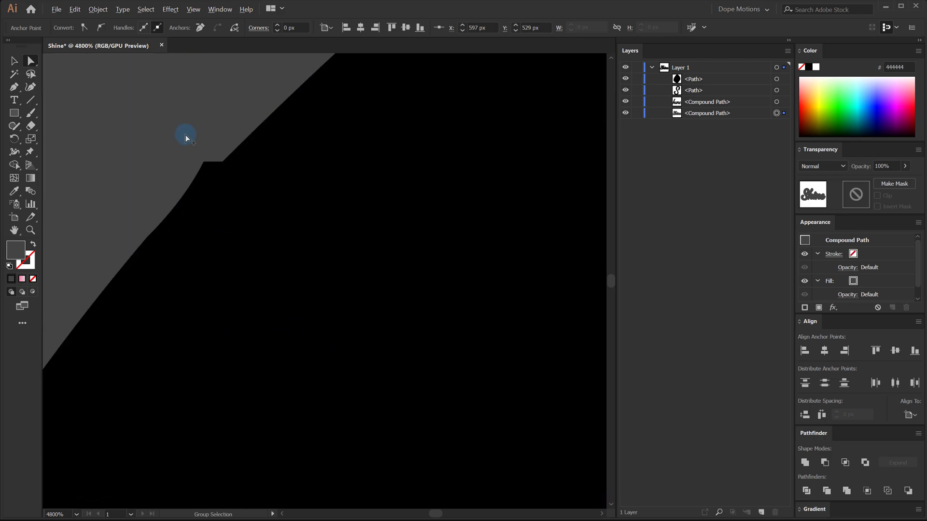
pyautogui.click(204, 163)
pyautogui.moveTo(204, 162); pyautogui.dragTo(213, 180)
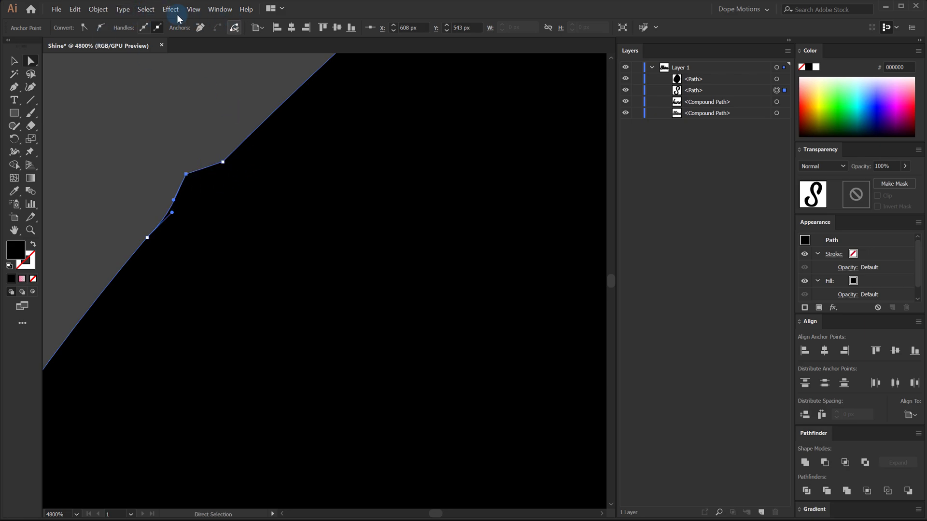
pyautogui.click(194, 9)
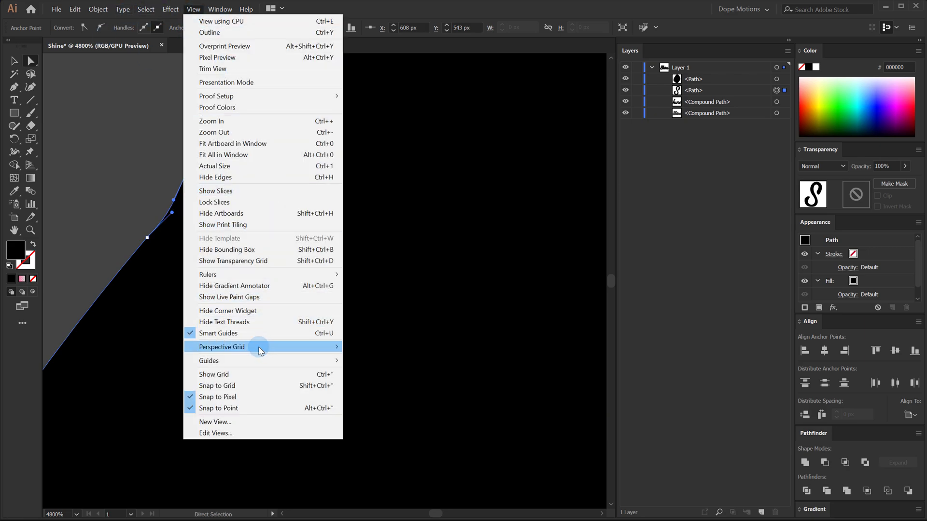
pyautogui.click(229, 404)
# - Move the S's notch anchor in line with the contour and adjust the handles below it to smooth the segment
pyautogui.moveTo(188, 183); pyautogui.dragTo(187, 193)
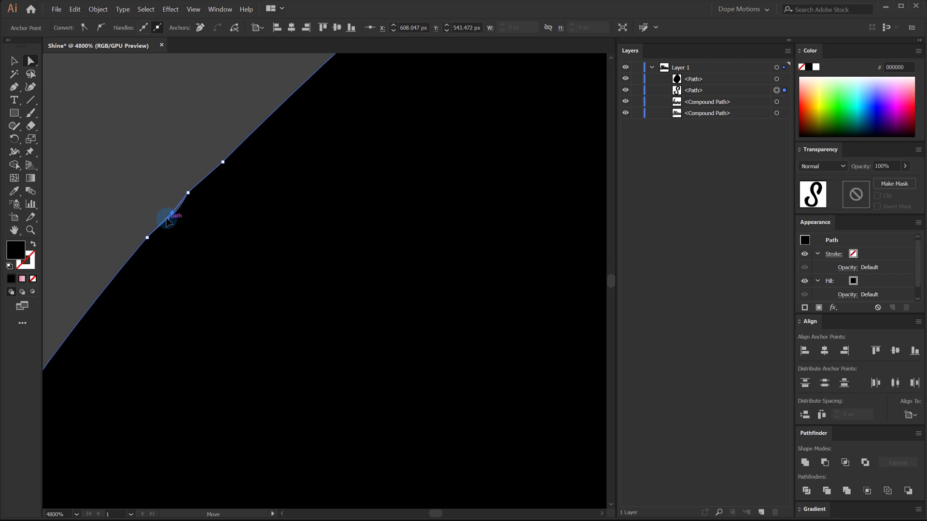
pyautogui.moveTo(167, 221); pyautogui.dragTo(168, 219)
pyautogui.scroll(5, 159, 233)
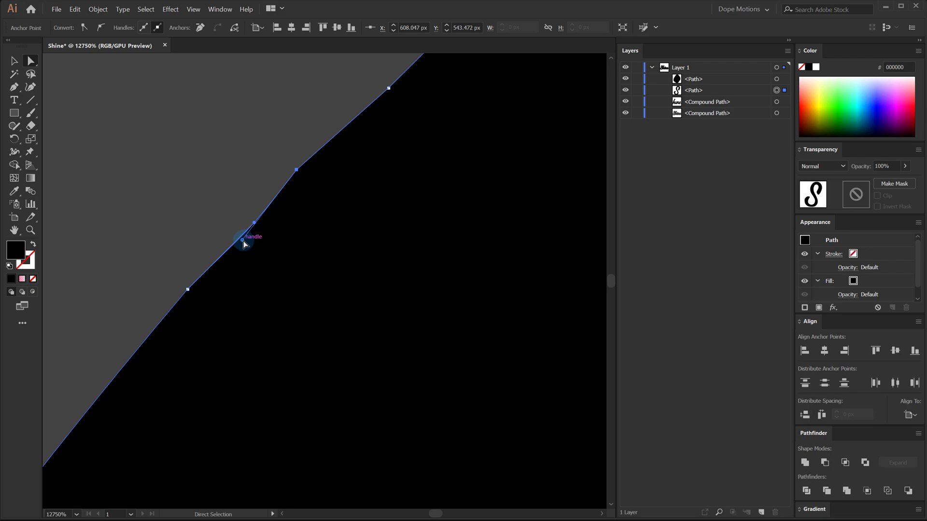
pyautogui.moveTo(244, 242); pyautogui.dragTo(250, 216)
pyautogui.click(327, 269)
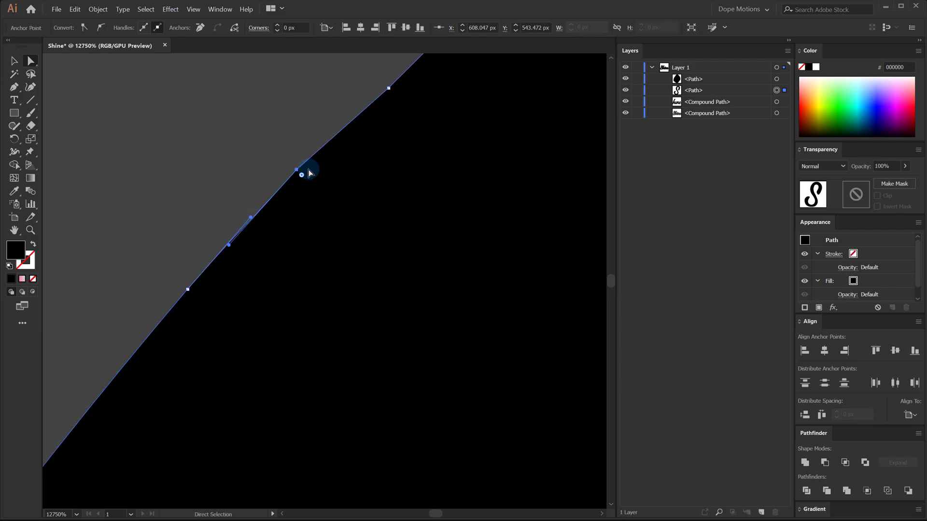
# - Round the corner at the adjusted S anchor to 3.48 px and deselect the letter
pyautogui.moveTo(300, 175); pyautogui.dragTo(567, 409)
pyautogui.scroll(-15, 334, 265)
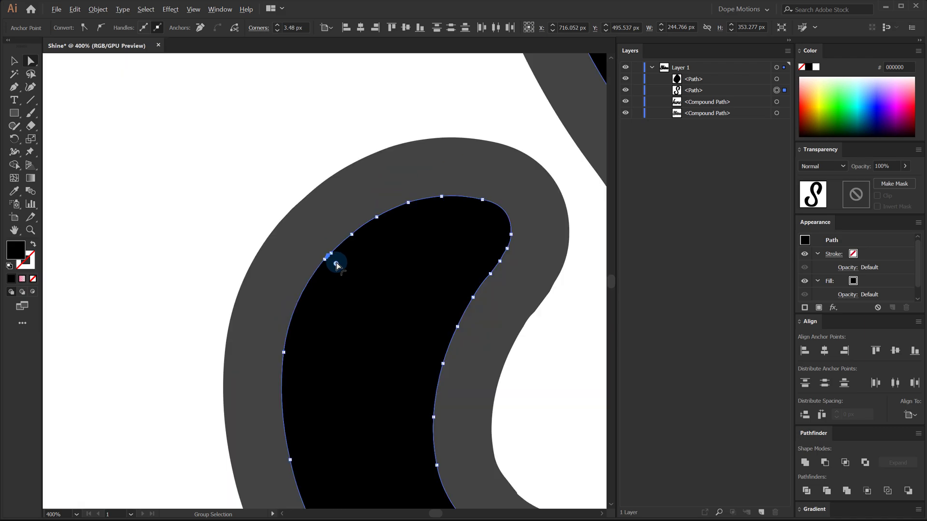
pyautogui.click(96, 152)
pyautogui.press('v')
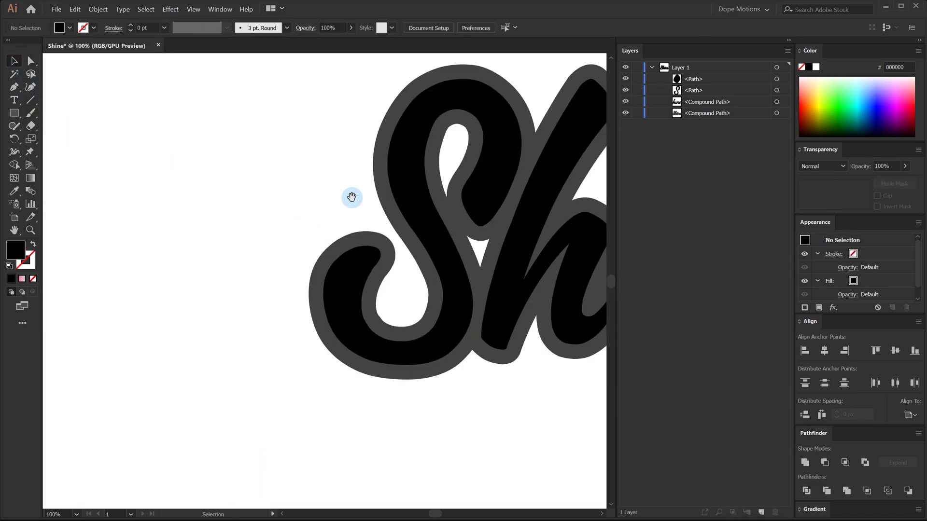
# - Group the black S, the "hine" letters and the dot of the i
pyautogui.moveTo(352, 197); pyautogui.dragTo(258, 264)
pyautogui.click(306, 234)
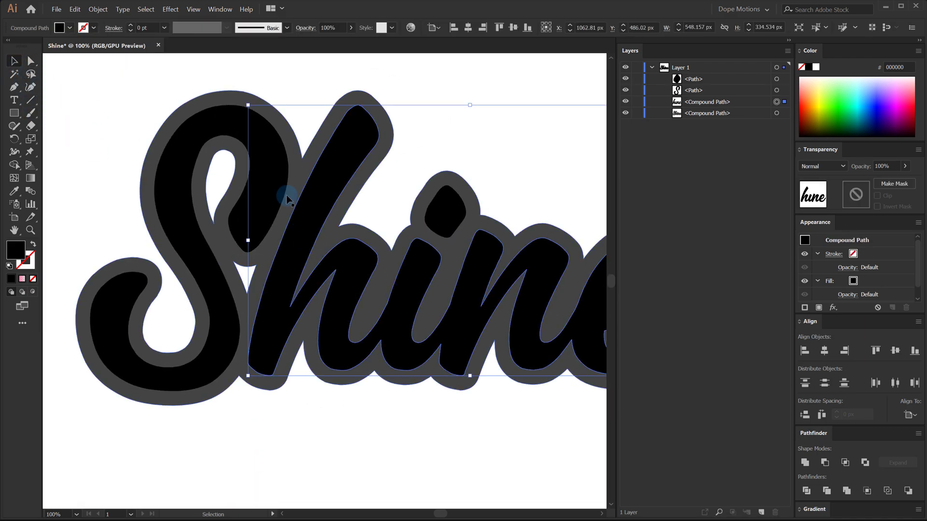
pyautogui.keyDown('shift'); pyautogui.click(260, 207); pyautogui.keyUp('shift')
pyautogui.keyDown('shift'); pyautogui.click(460, 227); pyautogui.keyUp('shift')
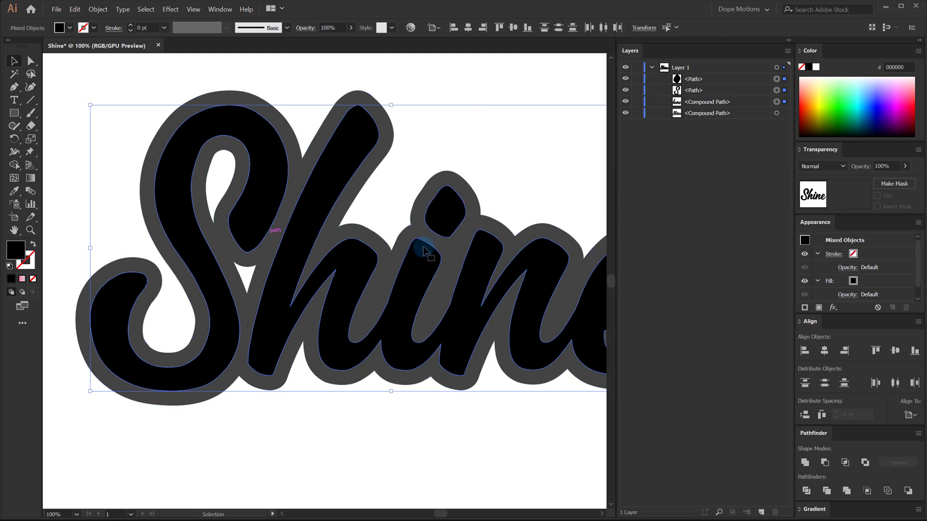
pyautogui.hotkey('ctrl', 'g')
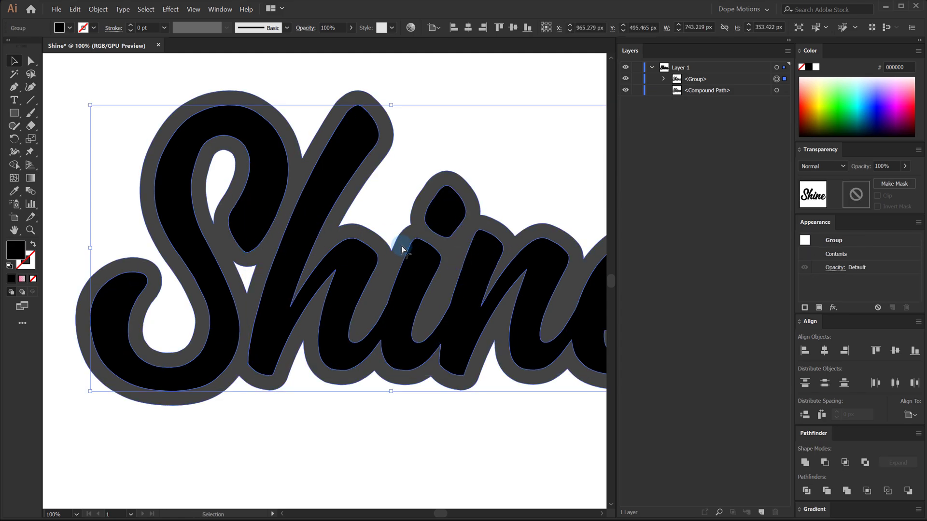
# - Fill the lettering group with light gray e6e6e6 and deselect it
pyautogui.click(68, 29)
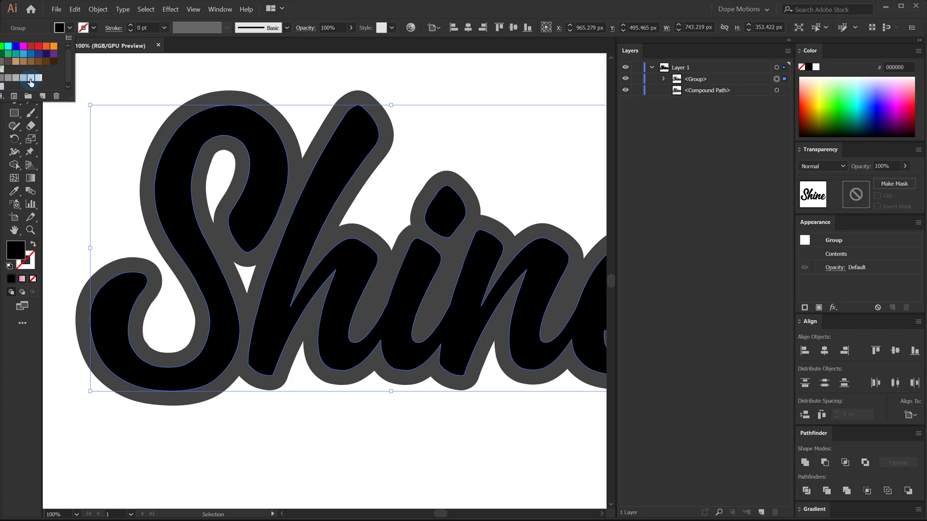
pyautogui.click(30, 82)
pyautogui.click(459, 131)
pyautogui.click(474, 149)
# - Smooth the notch on the lower inner edge of the letter e by moving its anchor point into the curve
pyautogui.moveTo(439, 206); pyautogui.dragTo(287, 178)
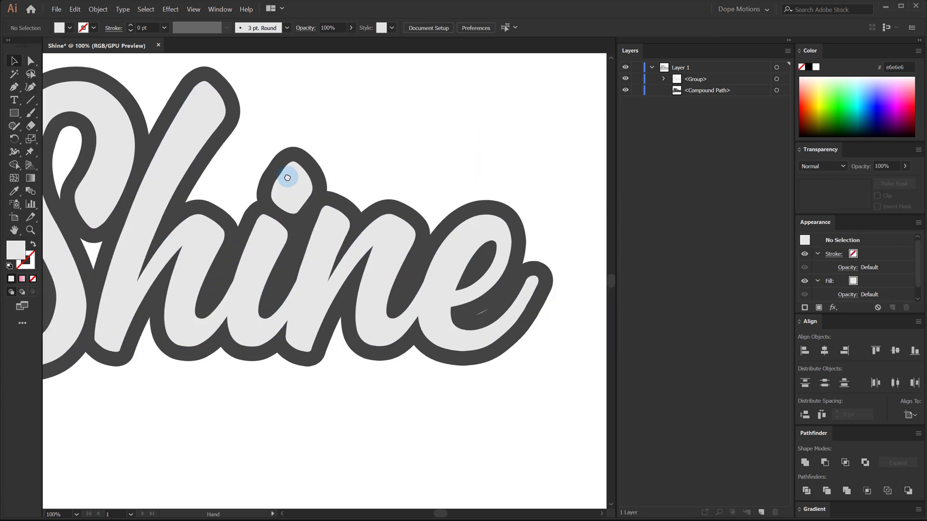
pyautogui.scroll(6, 345, 228)
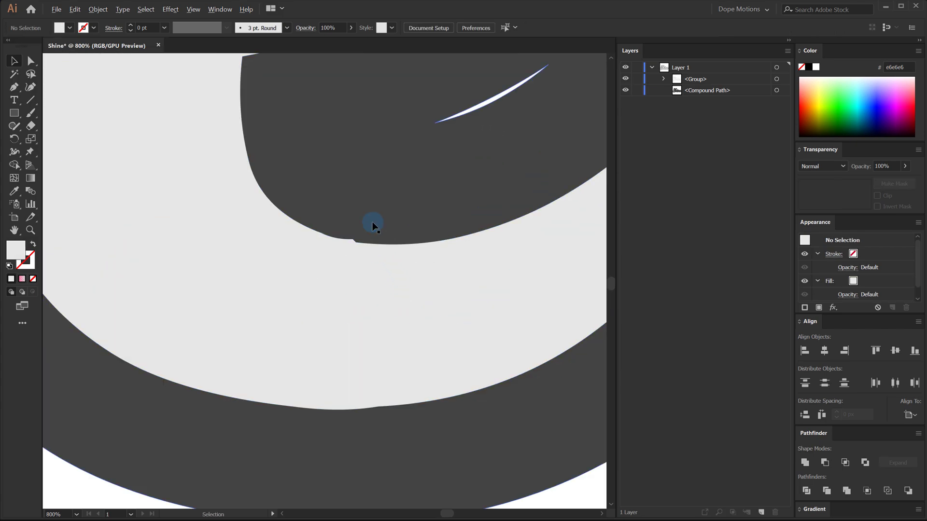
pyautogui.scroll(3, 373, 225)
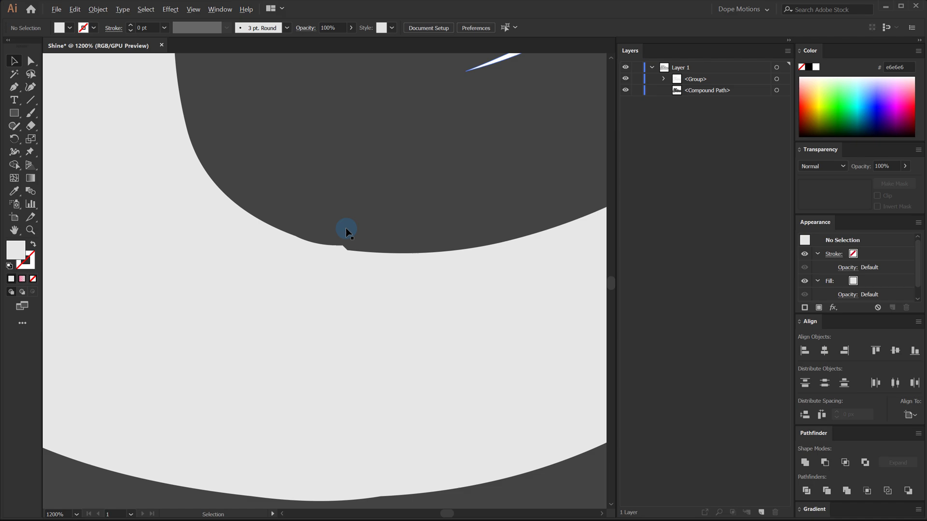
pyautogui.click(32, 62)
pyautogui.scroll(1, 386, 270)
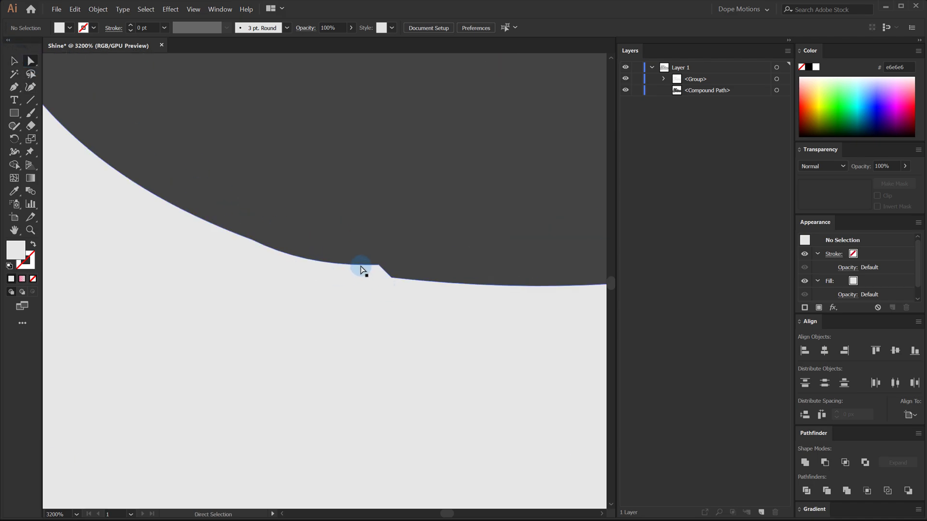
pyautogui.click(377, 266)
pyautogui.scroll(2, 373, 279)
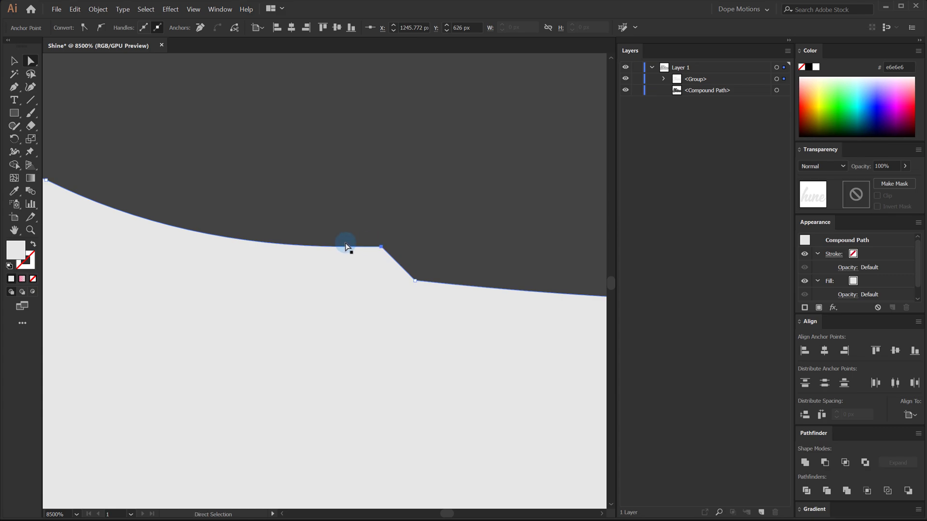
pyautogui.moveTo(382, 254); pyautogui.dragTo(337, 266)
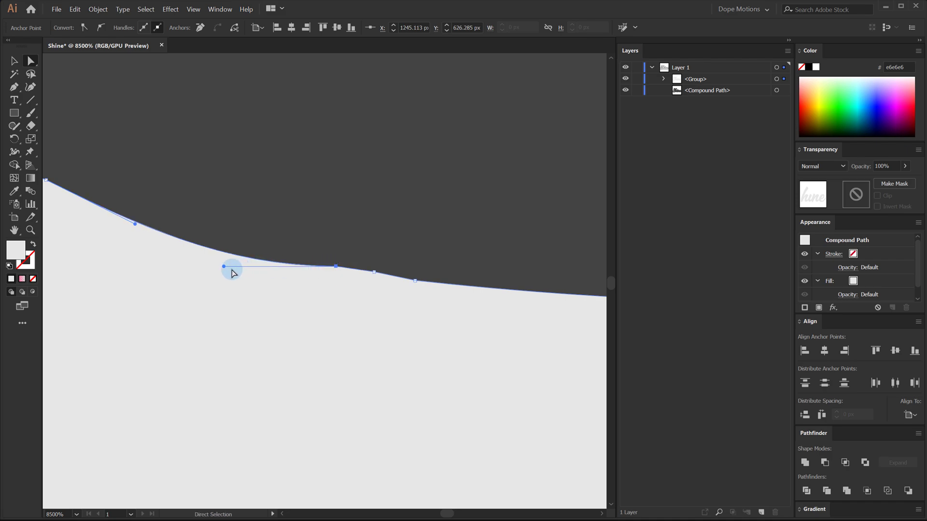
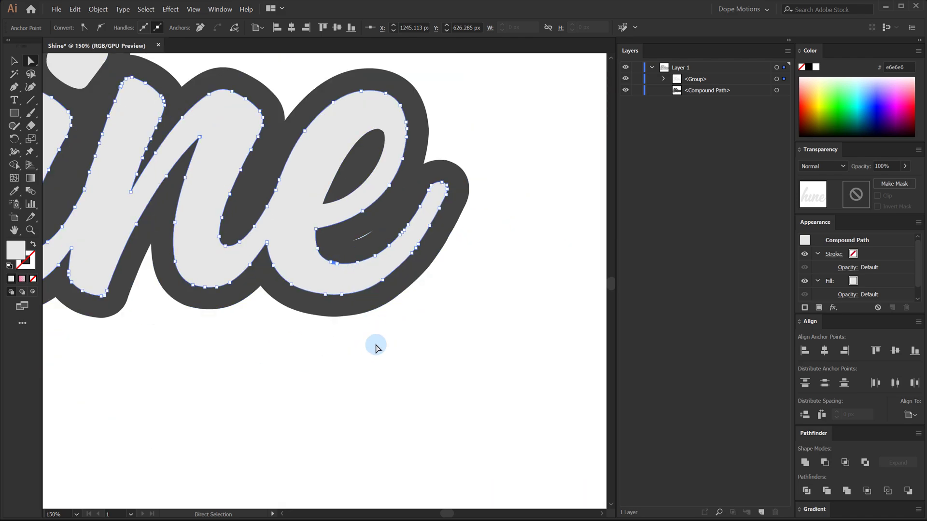
# - Fill the offset shape behind the lettering with near-black 1a1a1a and deselect it
pyautogui.hotkey('ctrl', '0')
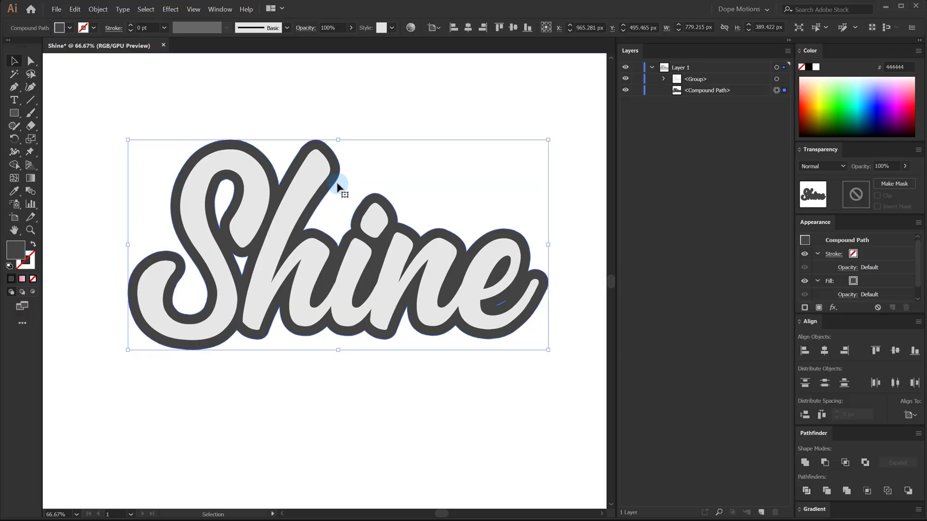
pyautogui.click(70, 28)
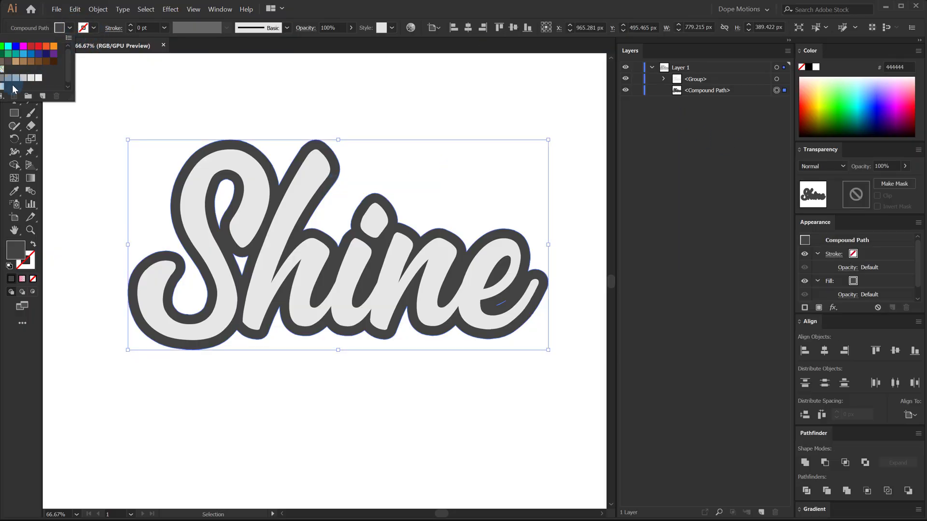
pyautogui.click(430, 118)
pyautogui.click(431, 120)
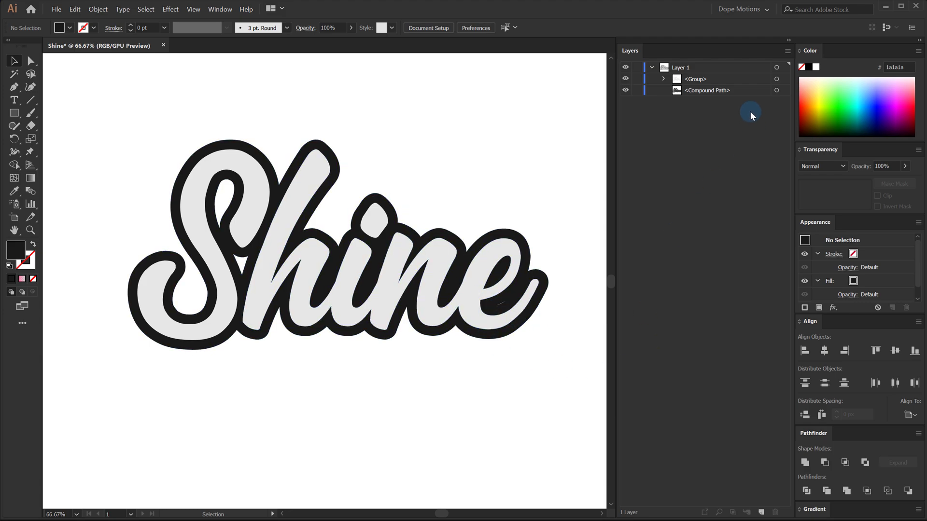
# - Hide the lettering group and draw a small dark triangular patch over the gap in the e of the offset shape
pyautogui.click(625, 78)
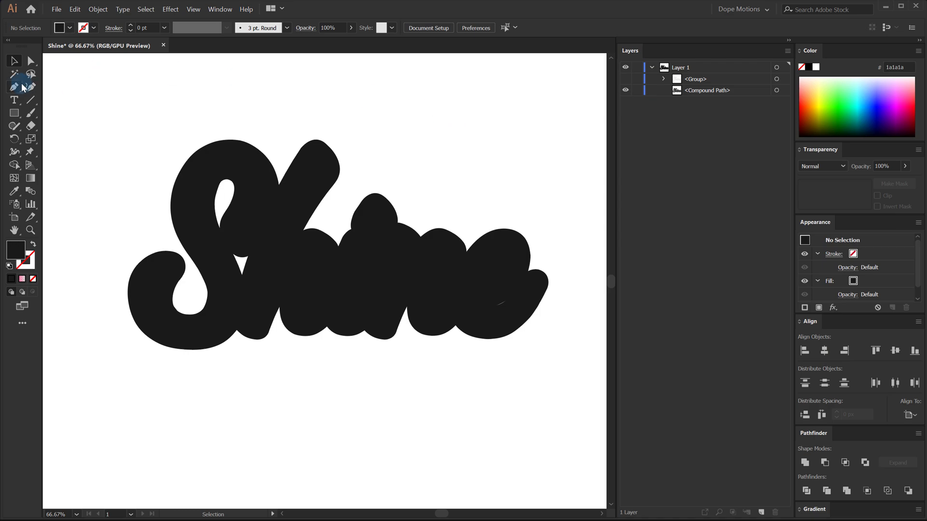
pyautogui.click(14, 87)
pyautogui.click(503, 293)
pyautogui.moveTo(489, 317); pyautogui.dragTo(507, 298)
pyautogui.click(514, 307)
# - Draw a closed four-sided dark patch over the triangular gap between the S and the h
pyautogui.moveTo(227, 252)
pyautogui.mouseDown()
pyautogui.moveTo(224, 262)
pyautogui.moveTo(234, 244)
pyautogui.mouseUp()
pyautogui.click(280, 245)
pyautogui.click(253, 291)
pyautogui.click(220, 267)
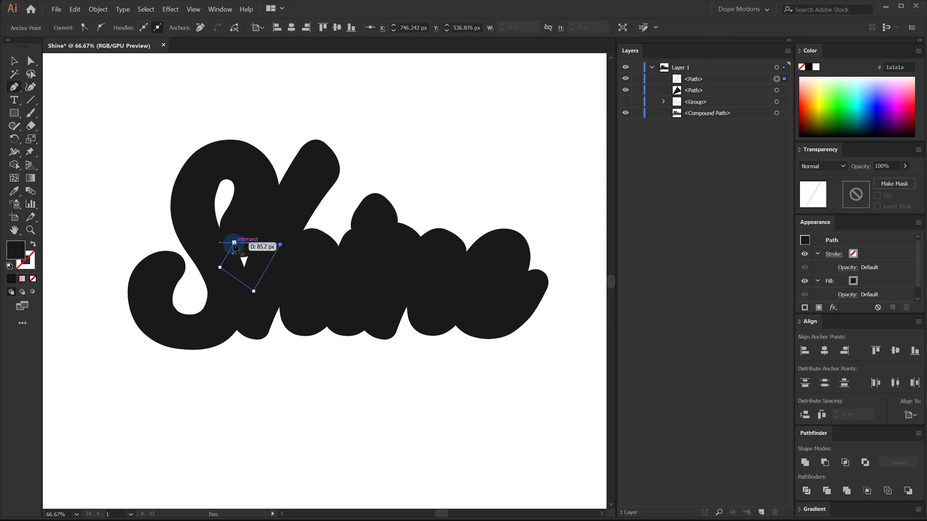
pyautogui.click(234, 244)
# - Unite both patches with the dark offset shape and place the merged shape beneath the lettering group
pyautogui.click(14, 60)
pyautogui.click(114, 116)
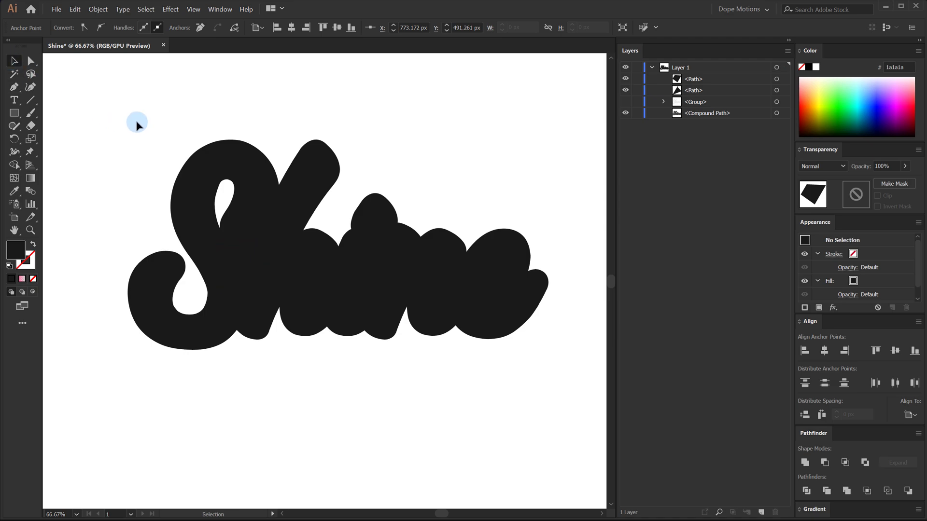
pyautogui.hotkey('ctrl', 'a')
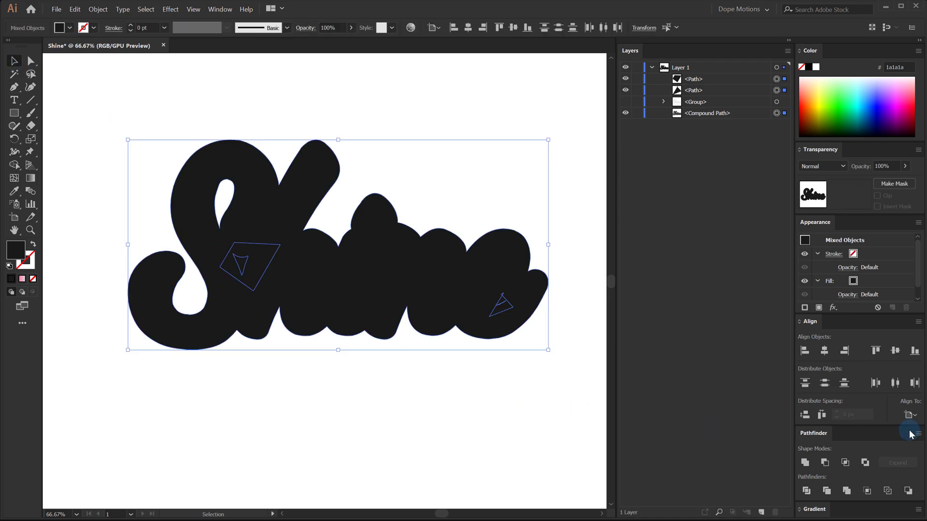
pyautogui.click(805, 464)
pyautogui.click(500, 377)
pyautogui.moveTo(690, 88); pyautogui.dragTo(697, 97)
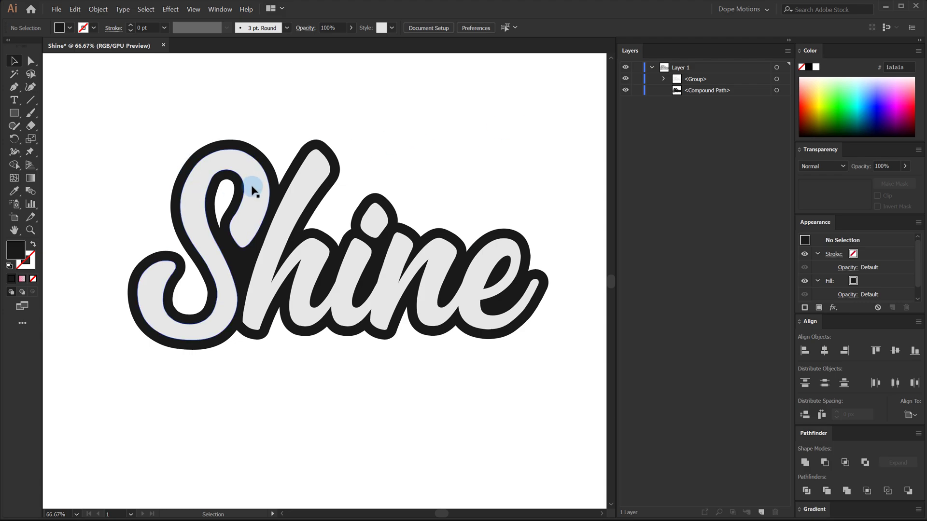
# - Copy the lettering group, switch to Photoshop and create a 1920 × 1080 pixel document at 300 pixels/inch
pyautogui.click(296, 209)
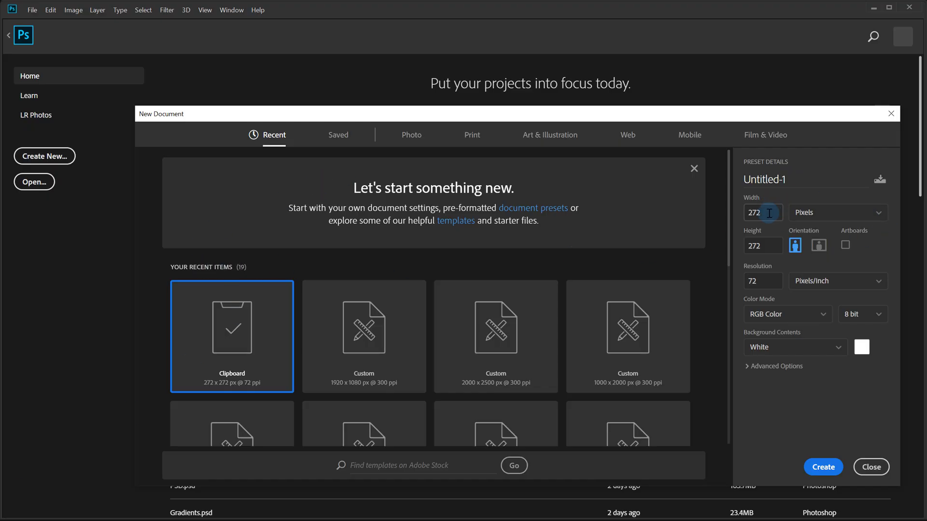
pyautogui.doubleClick(769, 213)
pyautogui.write('1920')
pyautogui.press('Tab')
pyautogui.write('1080')
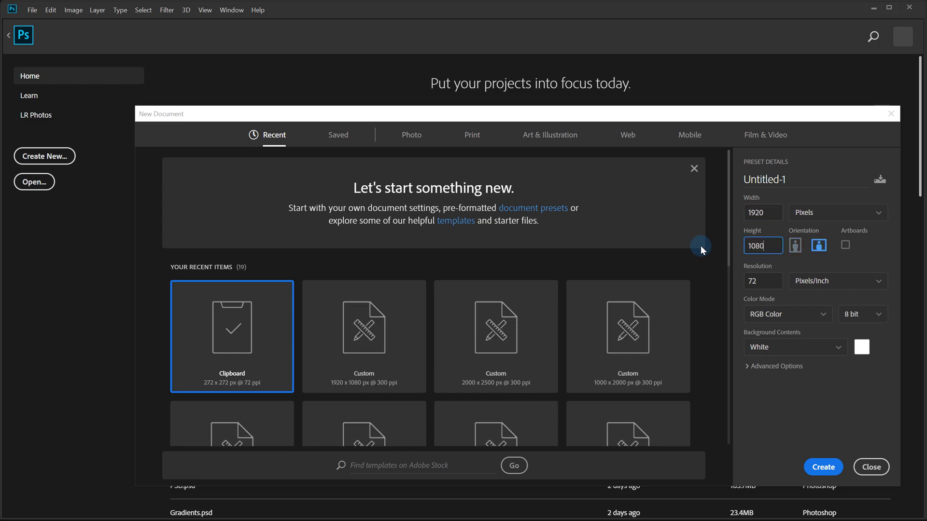
pyautogui.press('Tab')
pyautogui.write('300')
pyautogui.click(821, 469)
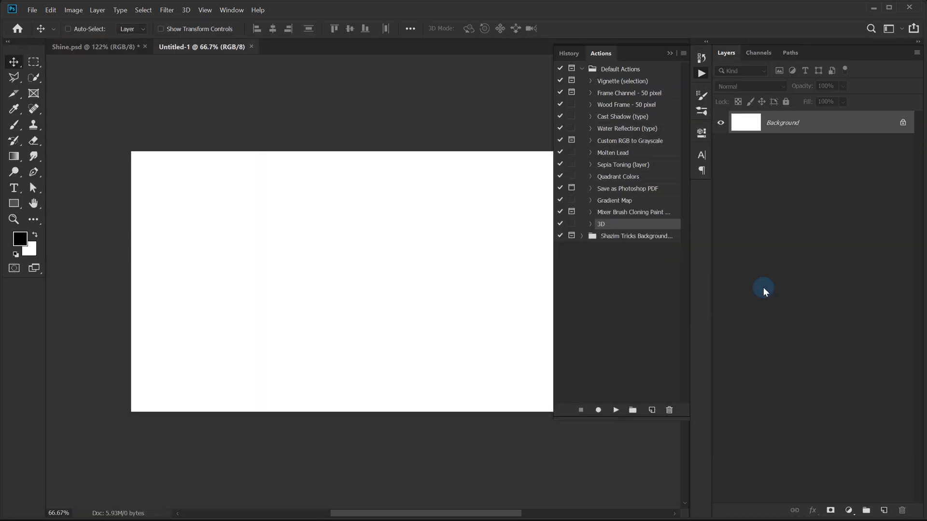
# - Collapse the Actions panel and paste the lettering into the new document as a Smart Object
pyautogui.click(672, 54)
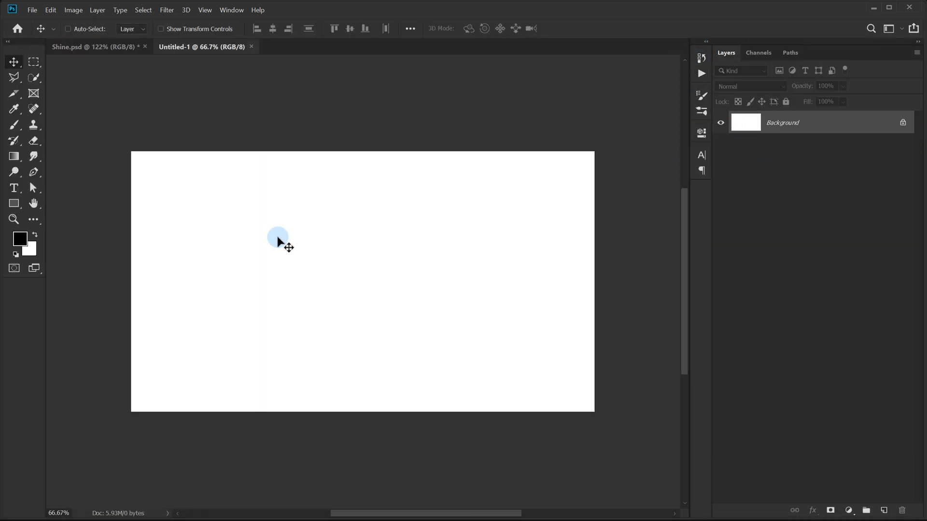
pyautogui.hotkey('ctrl', 'v')
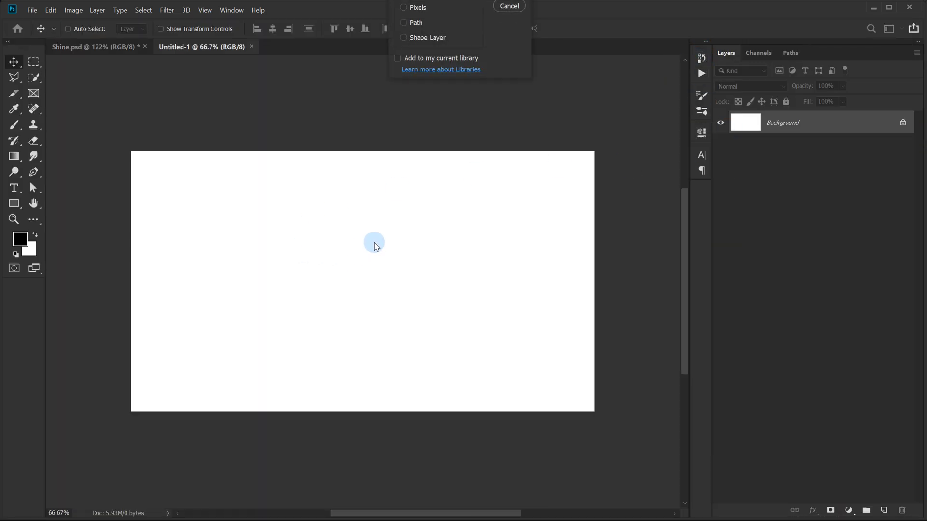
pyautogui.click(419, 173)
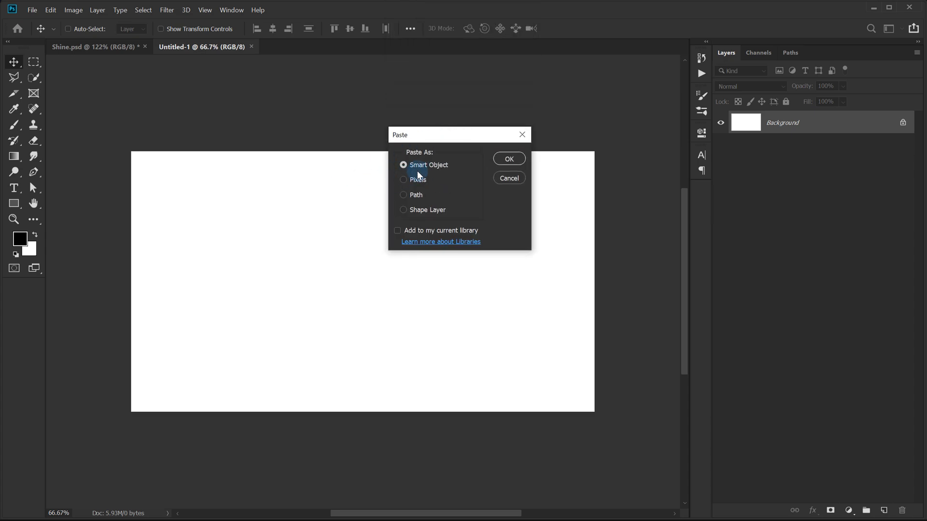
pyautogui.click(511, 159)
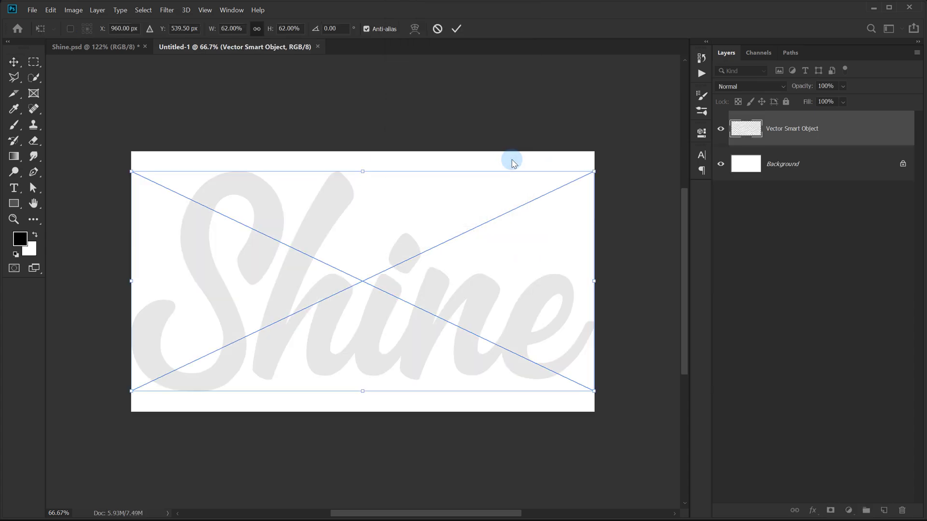
pyautogui.click(457, 28)
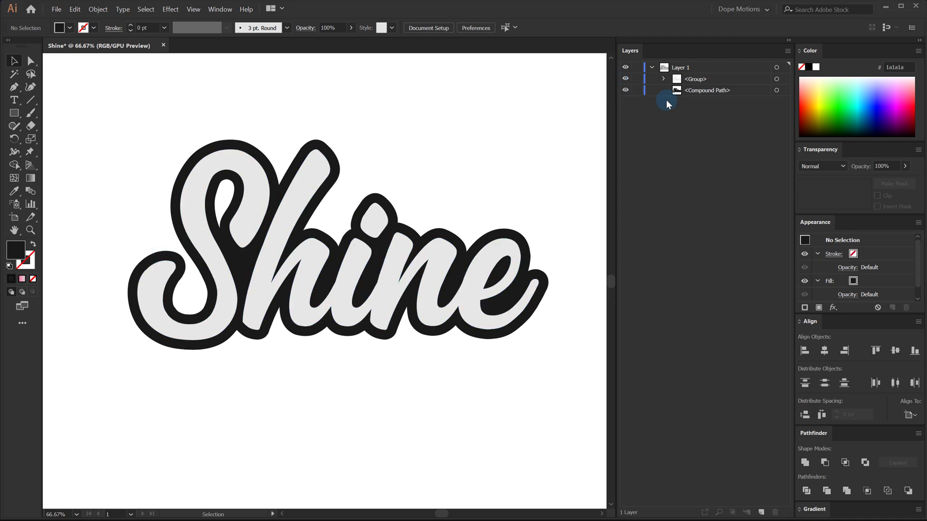
# - Switch back to Illustrator and copy the dark offset shape behind the lettering
pyautogui.click(625, 80)
pyautogui.click(624, 79)
pyautogui.click(246, 230)
pyautogui.press('a')
pyautogui.press('v')
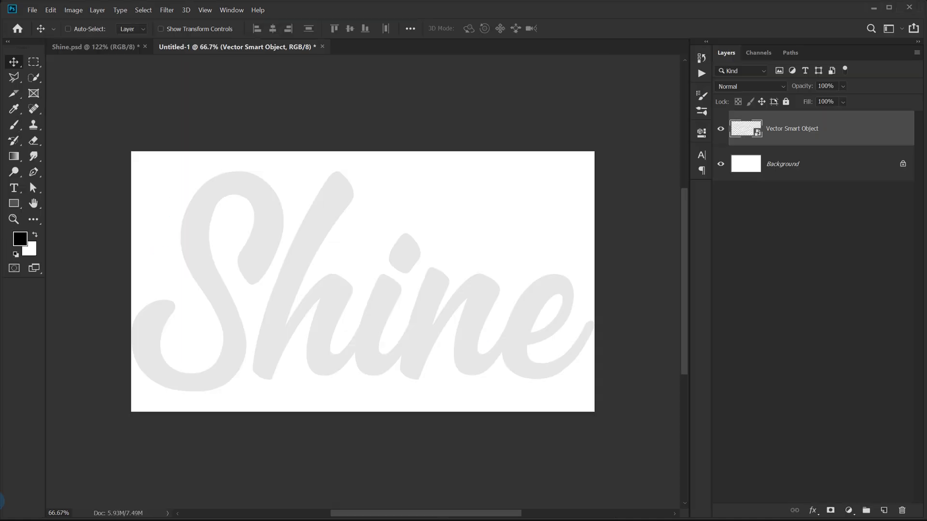
# - Switch to Photoshop, paste the dark shape as a Smart Object and move its layer below the lettering layer
pyautogui.hotkey('ctrl', 'v')
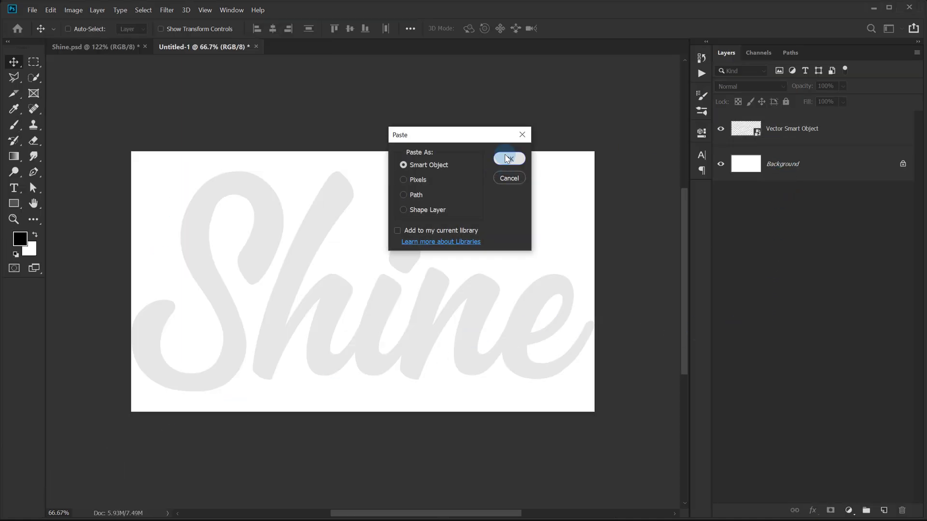
pyautogui.click(508, 159)
pyautogui.moveTo(830, 126); pyautogui.dragTo(823, 167)
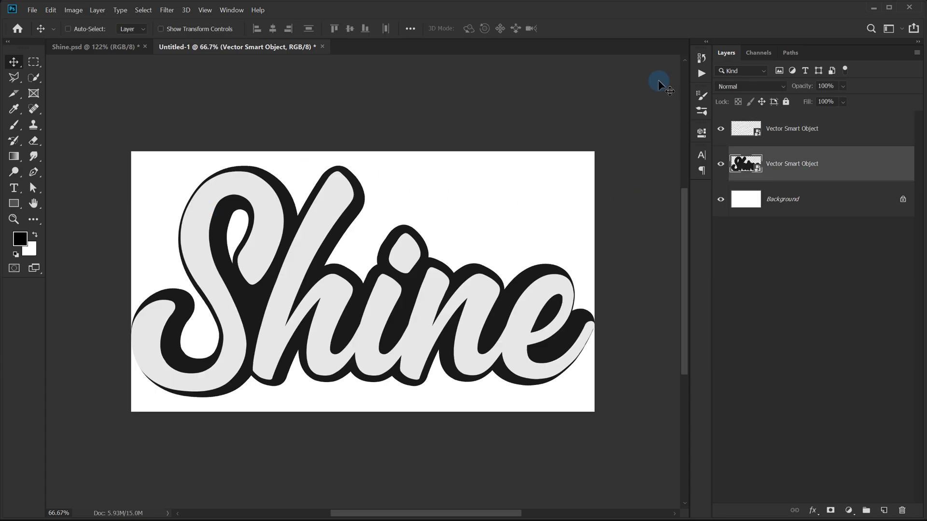
pyautogui.click(802, 248)
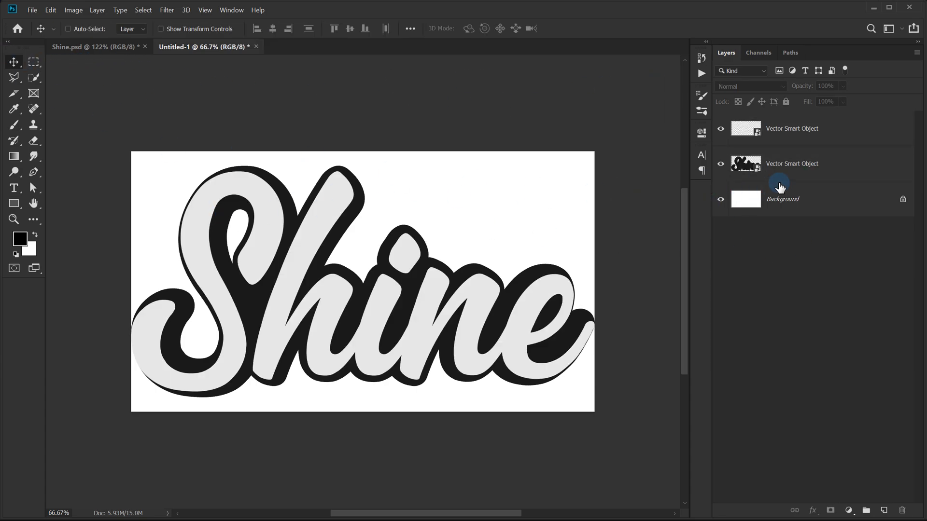
# - Scale the dark outline layer to 30% in width and height with the proportions linked
pyautogui.click(802, 175)
pyautogui.hotkey('ctrl', 't')
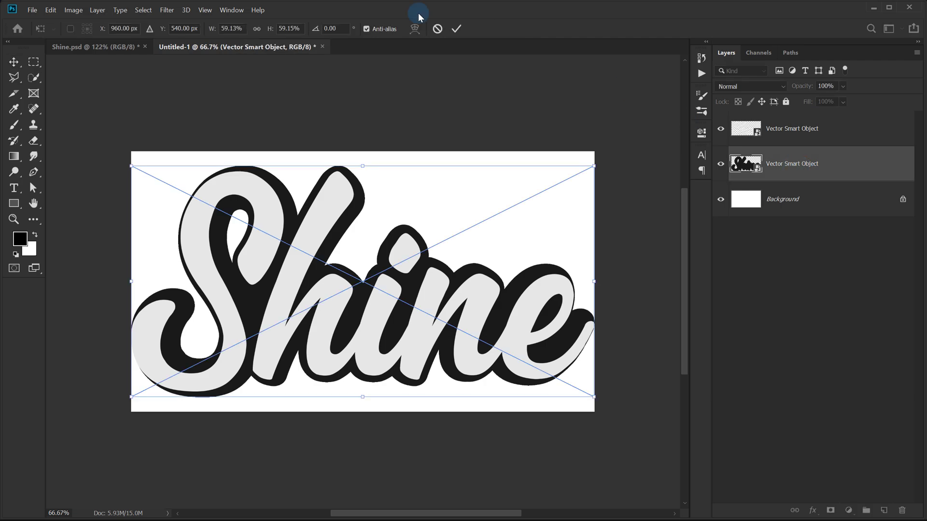
pyautogui.click(257, 30)
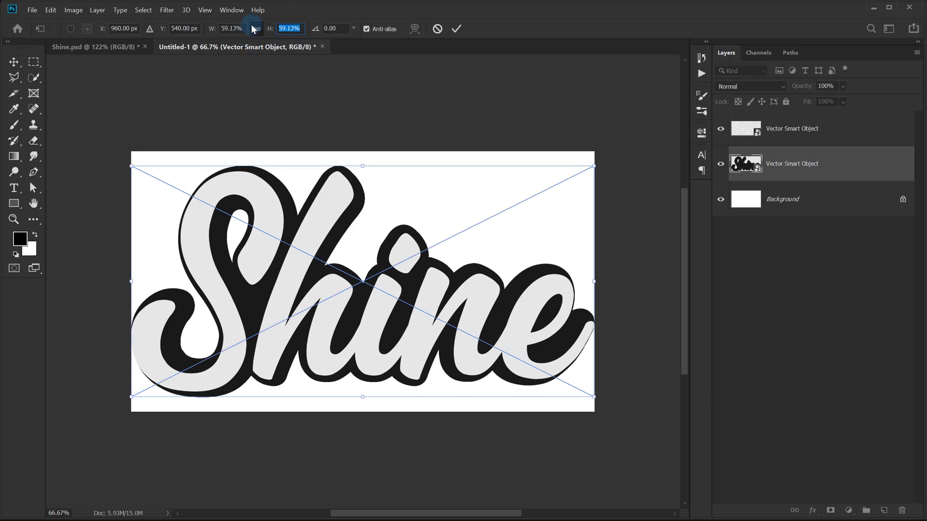
pyautogui.write('40')
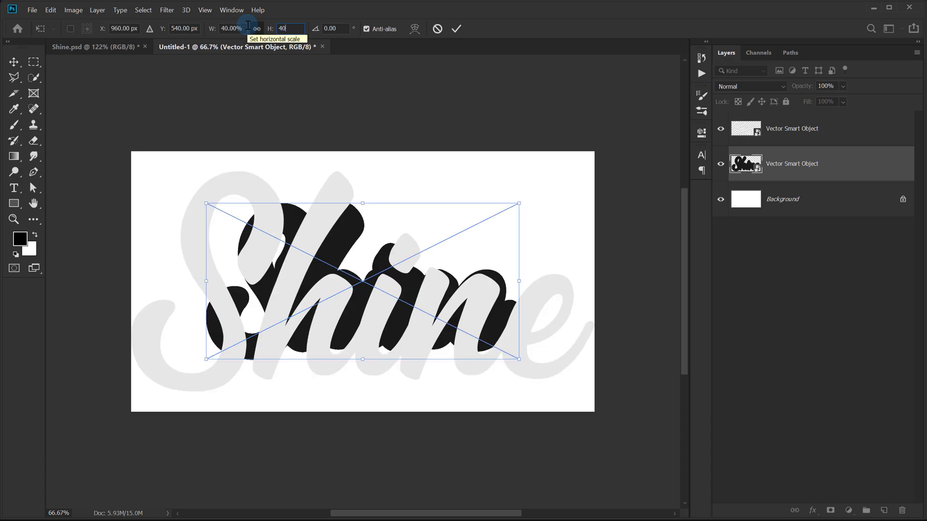
pyautogui.press('Return')
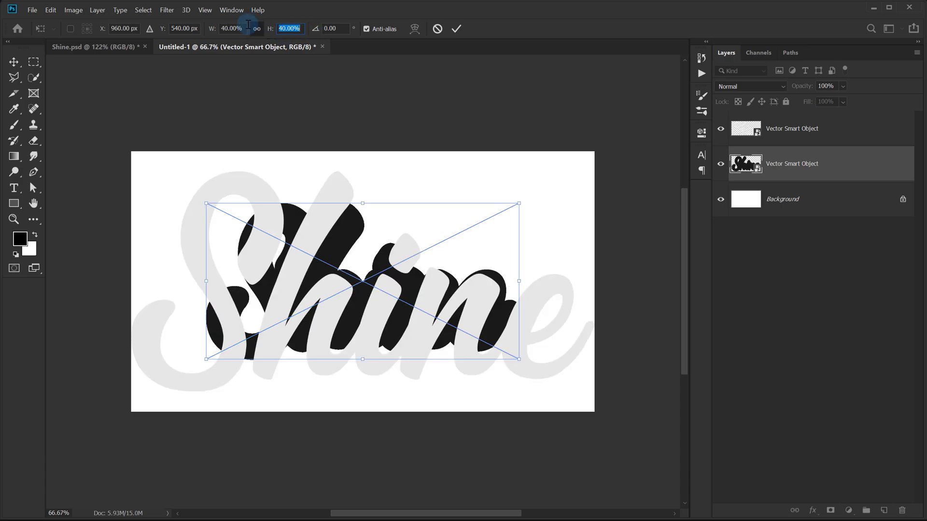
pyautogui.write('30')
pyautogui.press('Return')
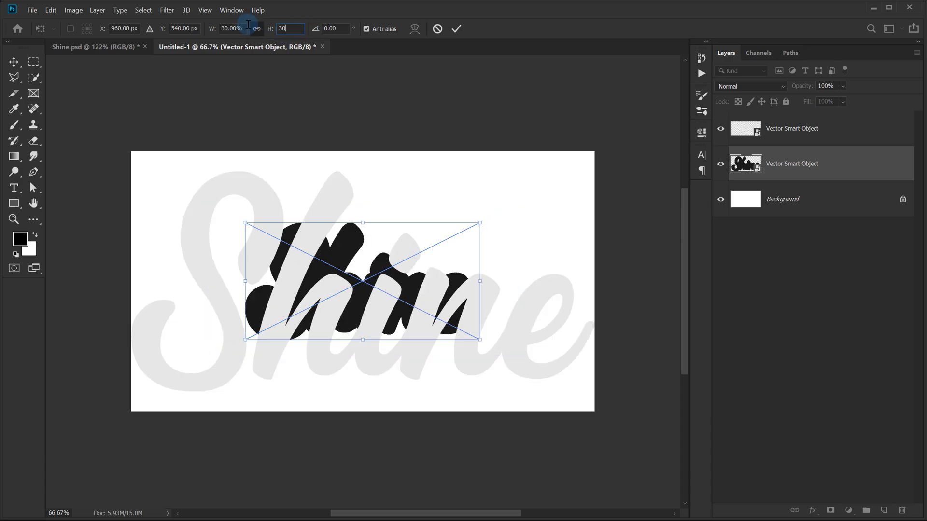
pyautogui.click(457, 29)
# - Scale the light gray lettering layer to 30% in width and height
pyautogui.click(769, 136)
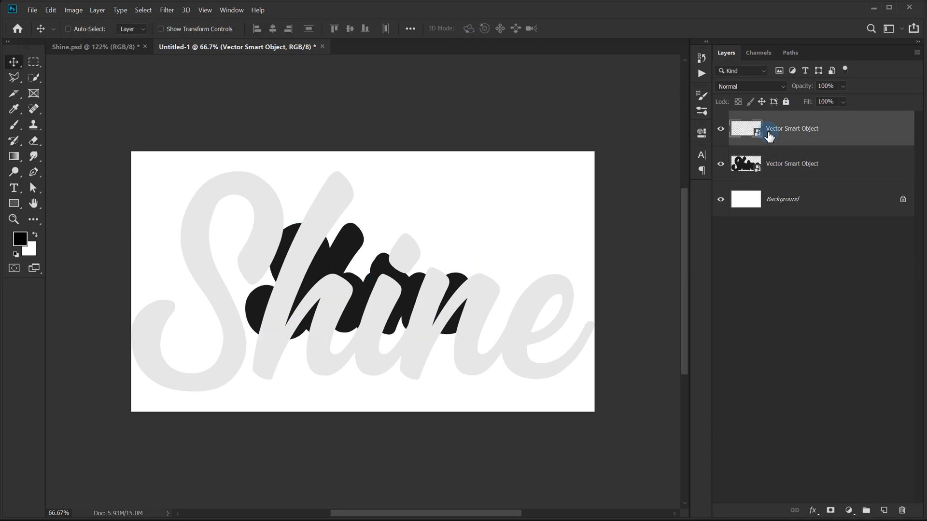
pyautogui.hotkey('ctrl', 't')
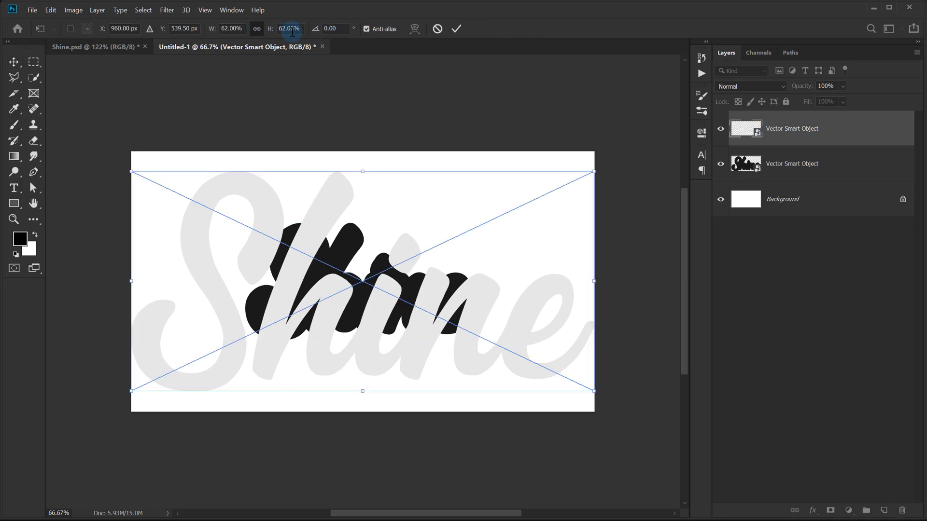
pyautogui.click(303, 27)
pyautogui.write('30')
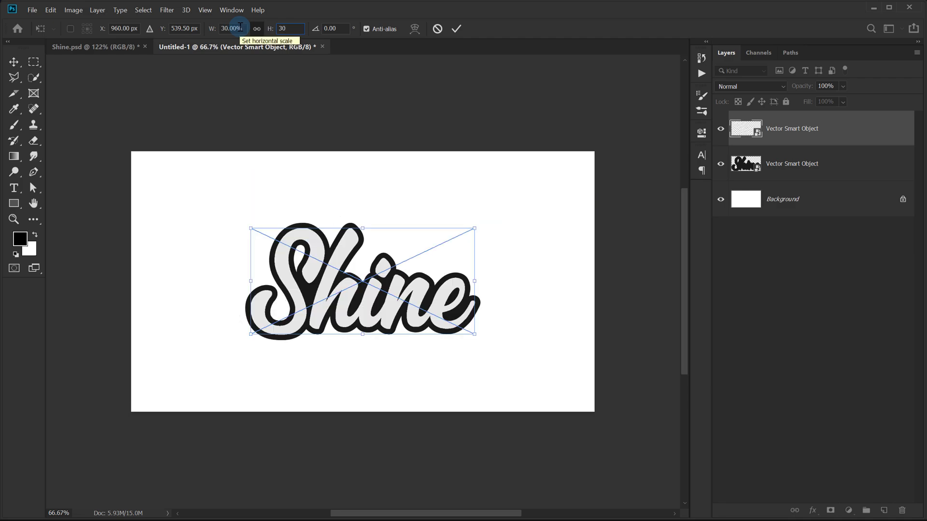
pyautogui.click(456, 29)
# - Add a Gradient Overlay layer style to the light gray lettering layer
pyautogui.scroll(2, 398, 348)
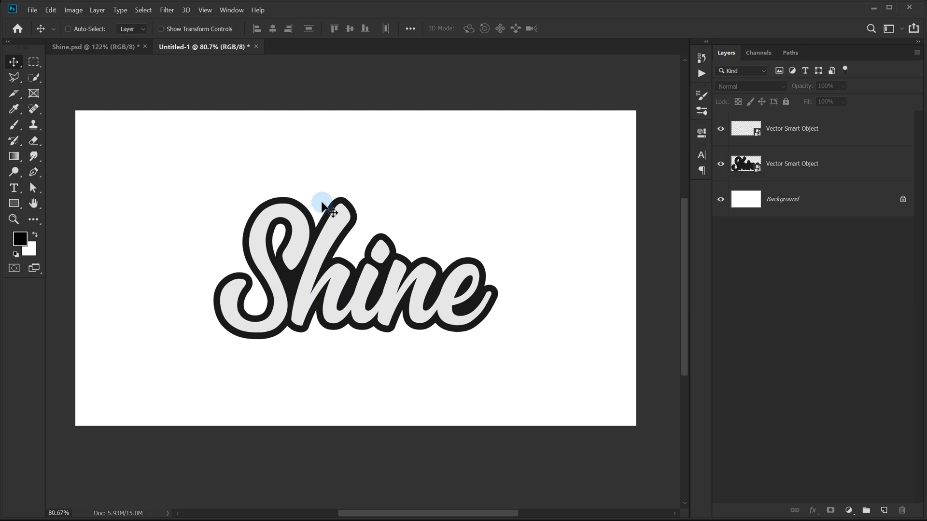
pyautogui.scroll(3, 309, 299)
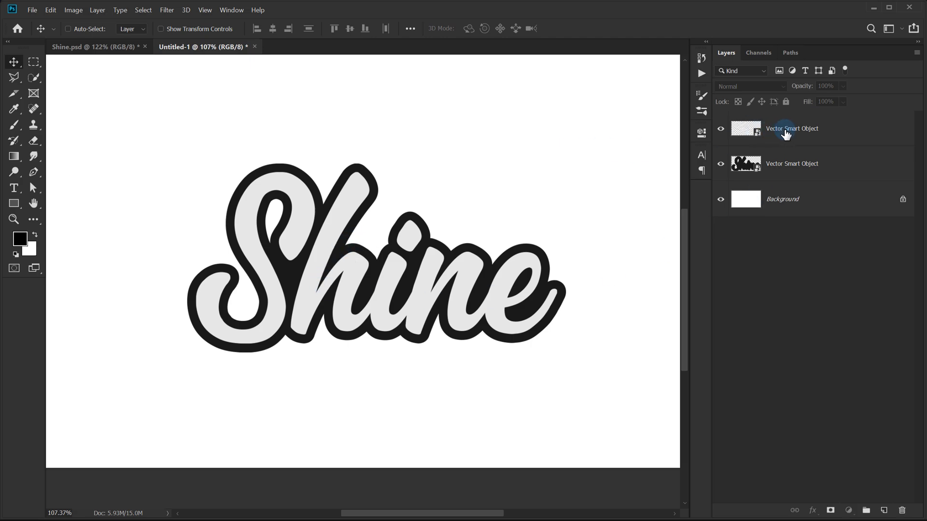
pyautogui.click(756, 130)
pyautogui.click(721, 129)
pyautogui.click(721, 129)
pyautogui.click(815, 511)
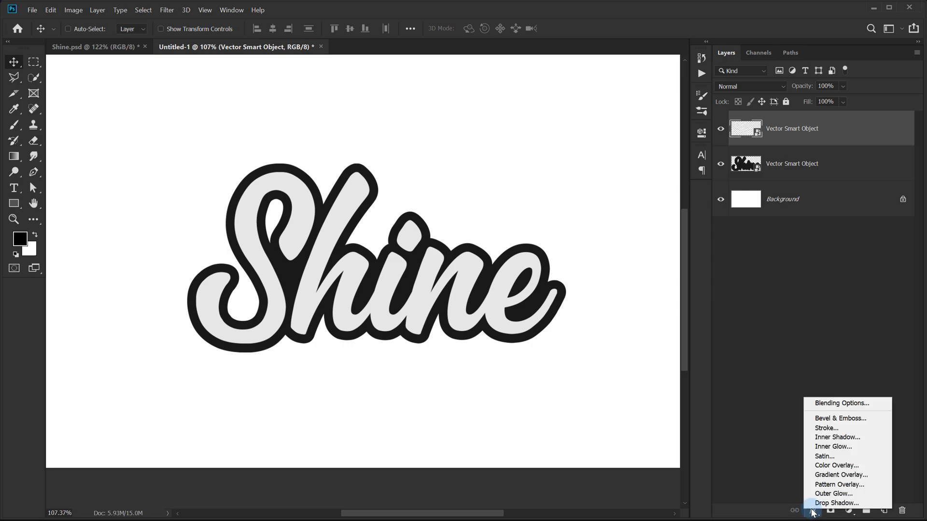
pyautogui.click(832, 476)
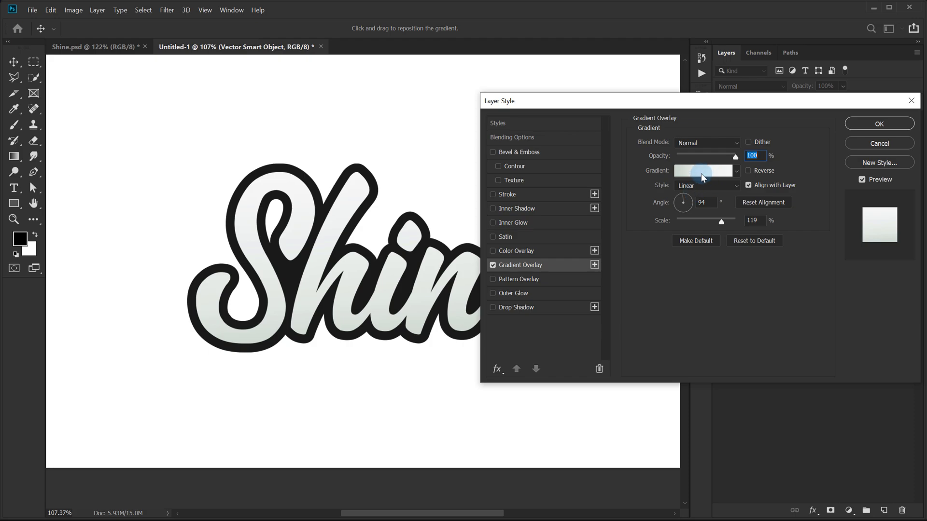
# - Check the color codes in Notepad, use c9d6cd for the overlay gradient's starting stop and set the midpoint location to 31%
pyautogui.click(694, 173)
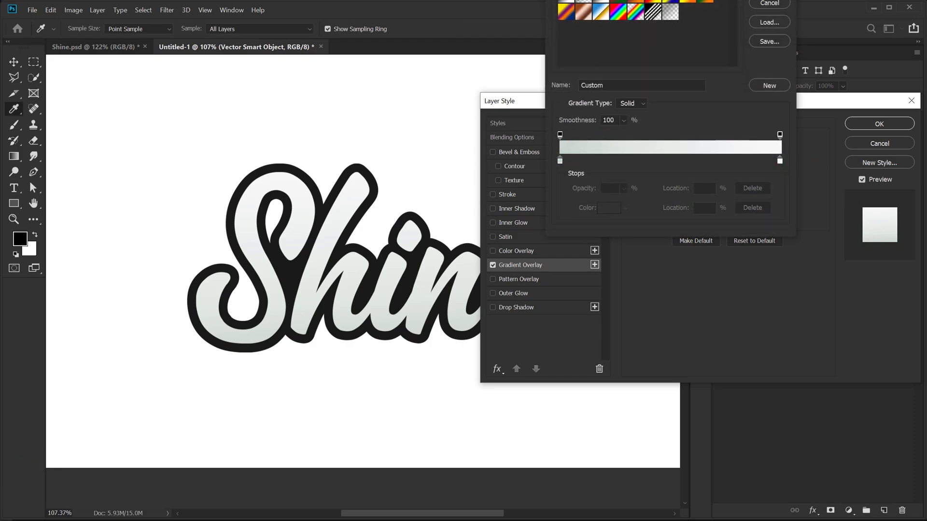
pyautogui.hotkey('alt', 'Tab')
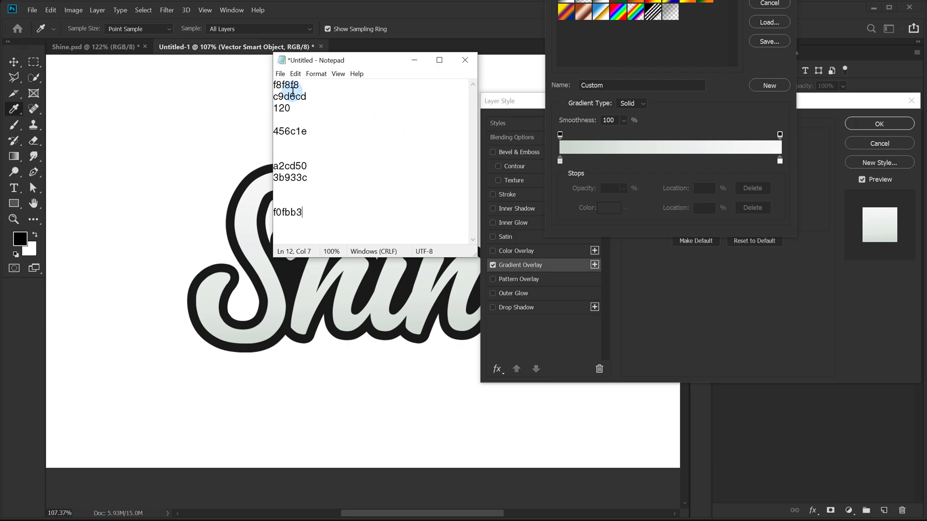
pyautogui.click(415, 63)
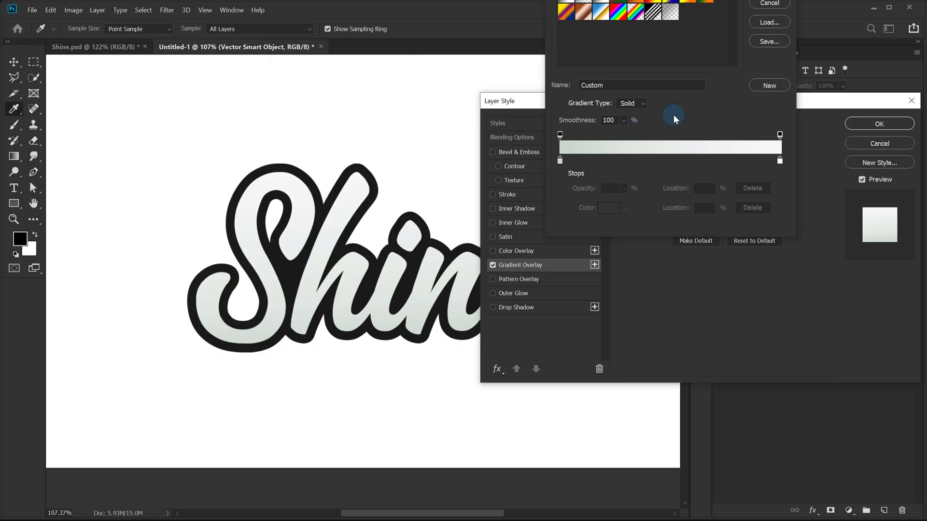
pyautogui.click(560, 161)
pyautogui.click(609, 208)
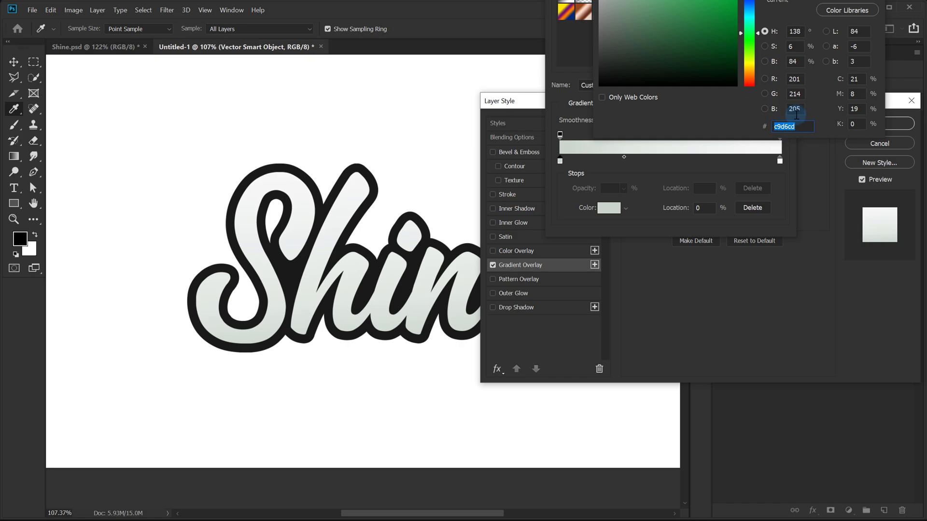
pyautogui.press('Return')
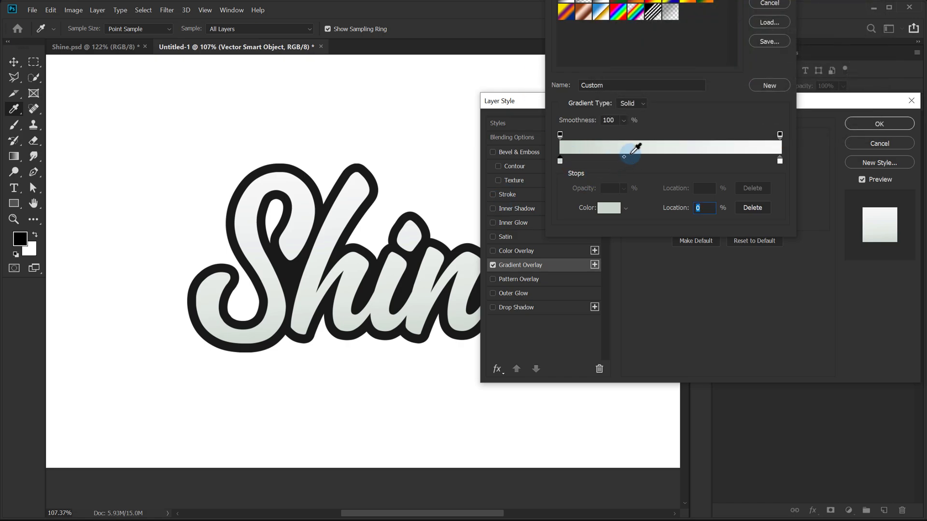
pyautogui.moveTo(669, 157); pyautogui.dragTo(629, 165)
pyautogui.click(772, 121)
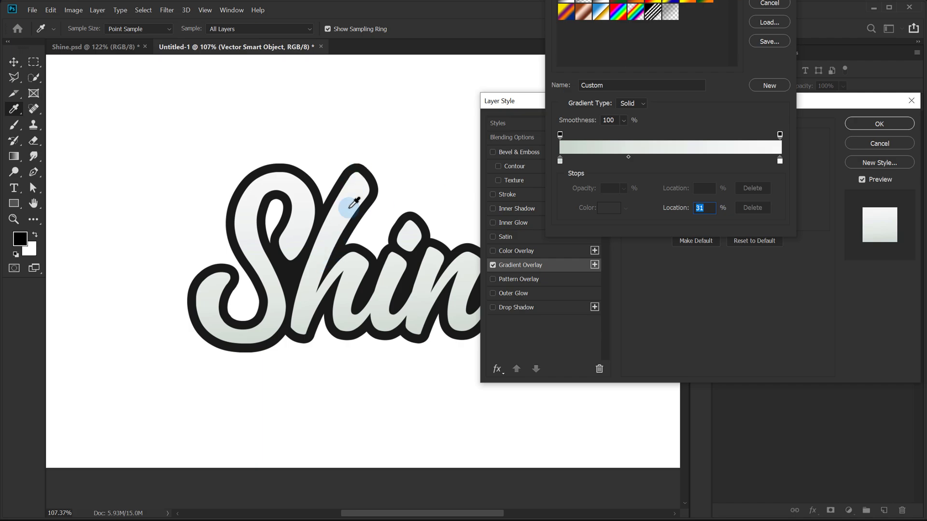
# - Accept the edited gradient, set the Gradient Overlay scale to 120%, and apply the layer style to the lettering
pyautogui.moveTo(622, 162); pyautogui.dragTo(706, 21)
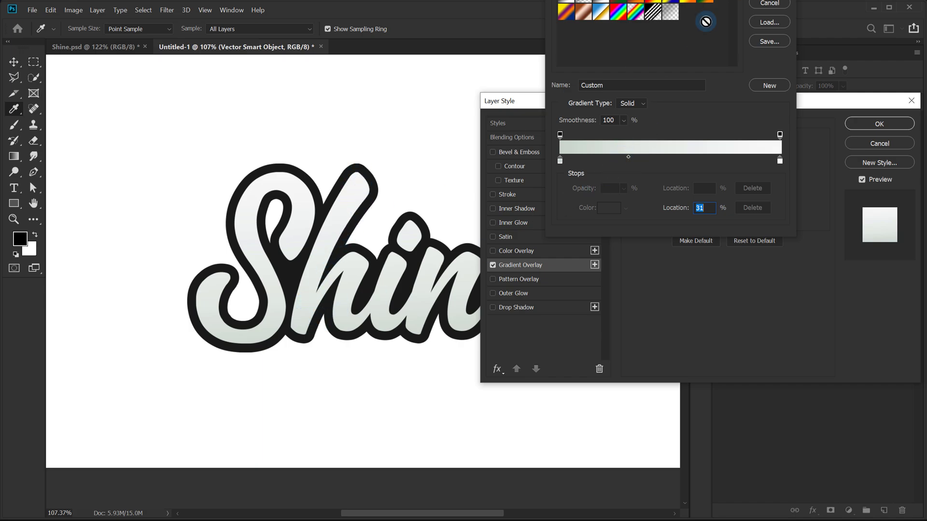
pyautogui.press('Return')
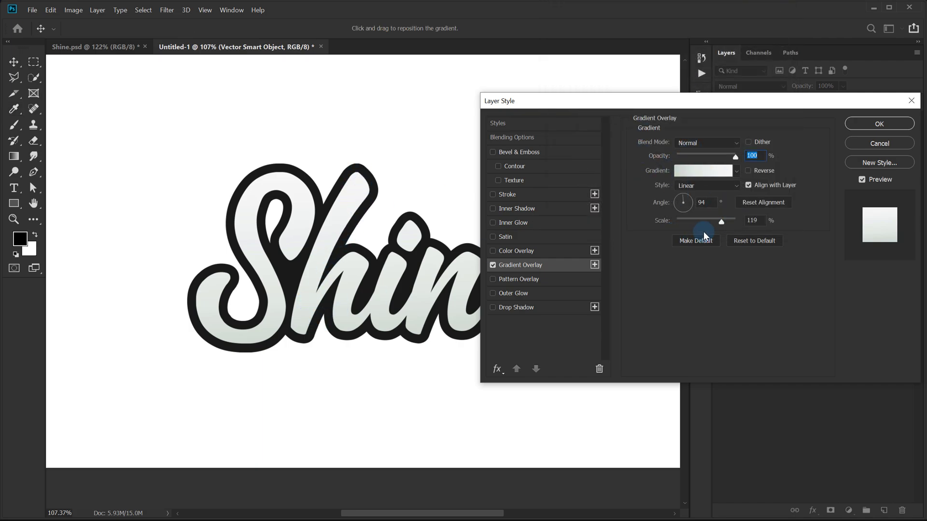
pyautogui.click(717, 220)
pyautogui.moveTo(719, 218); pyautogui.dragTo(721, 220)
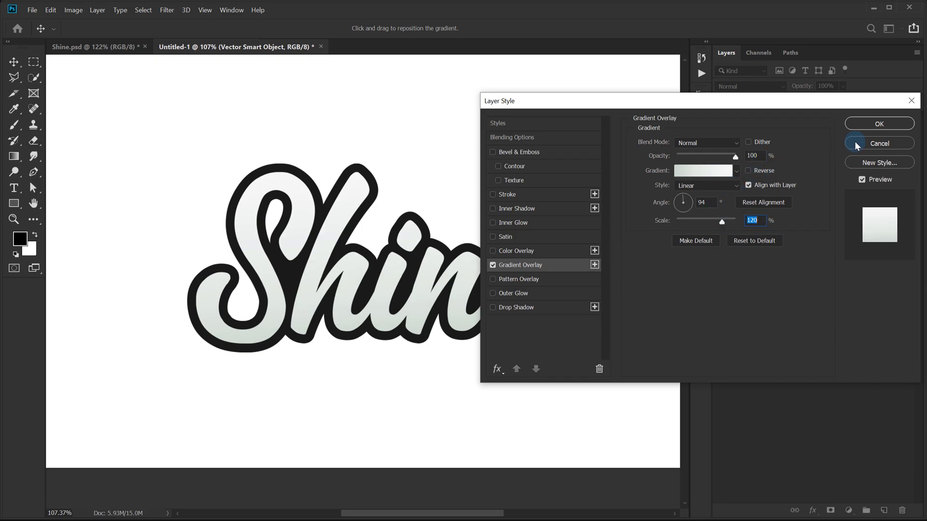
pyautogui.click(862, 126)
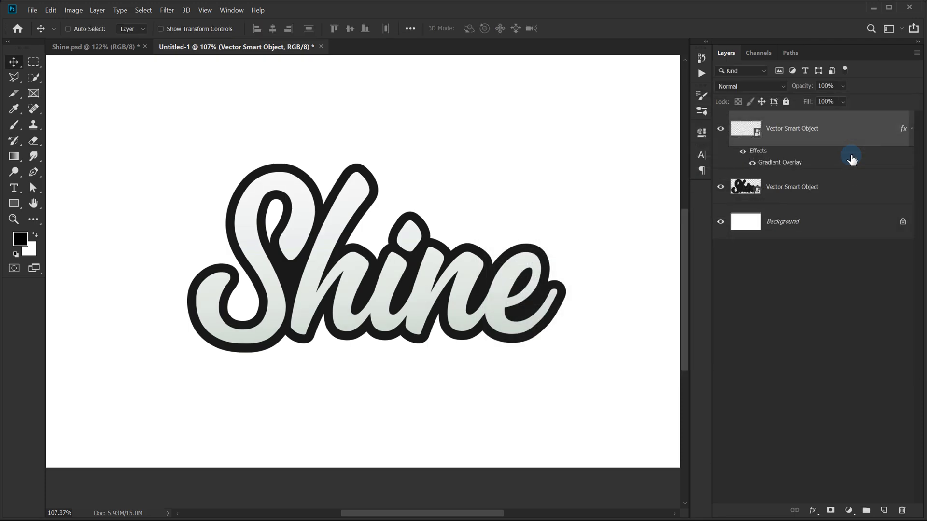
# - Add a Gradient Overlay layer style to the dark outline layer
pyautogui.click(792, 192)
pyautogui.click(813, 510)
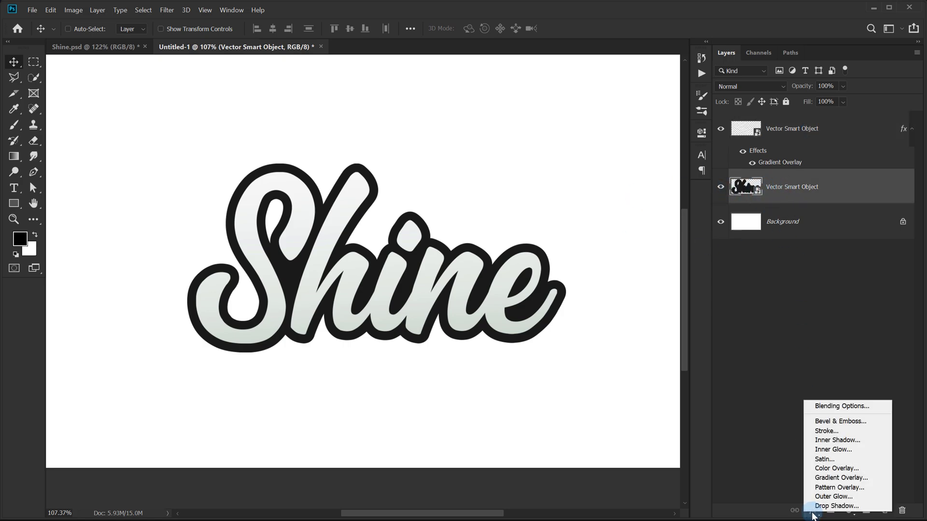
pyautogui.click(743, 282)
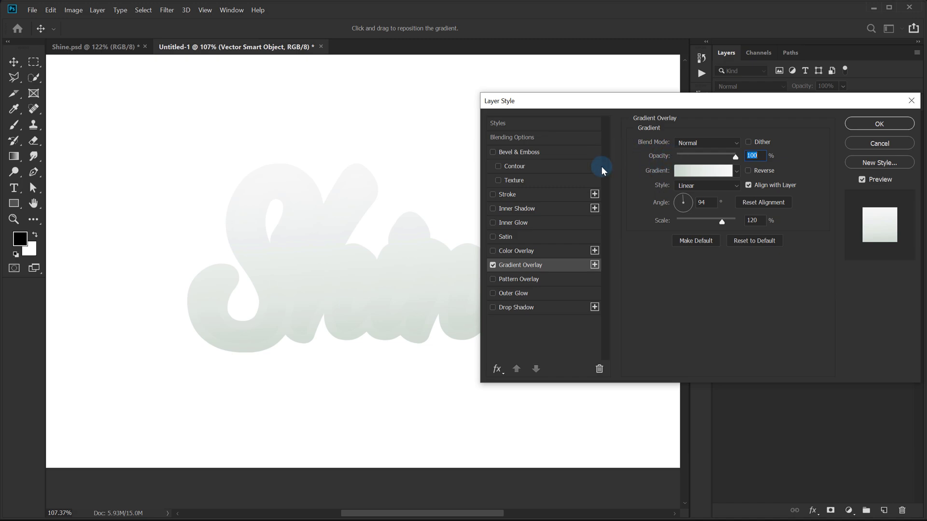
# - Copy the code a2cd50 from Notepad and use it as the color of the outline gradient's ending stop
pyautogui.hotkey('alt', 'Tab')
pyautogui.moveTo(372, 62); pyautogui.dragTo(335, 71)
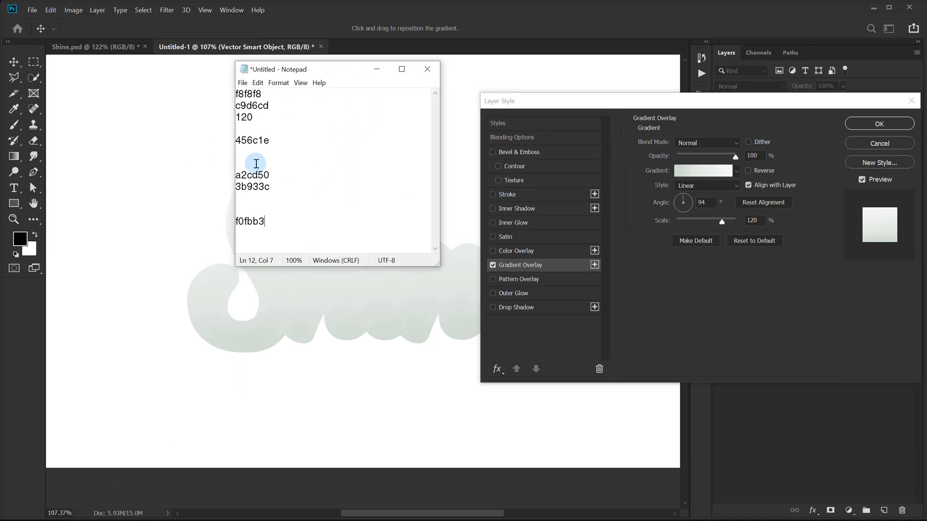
pyautogui.moveTo(272, 175); pyautogui.dragTo(219, 173)
pyautogui.hotkey('ctrl', 'c')
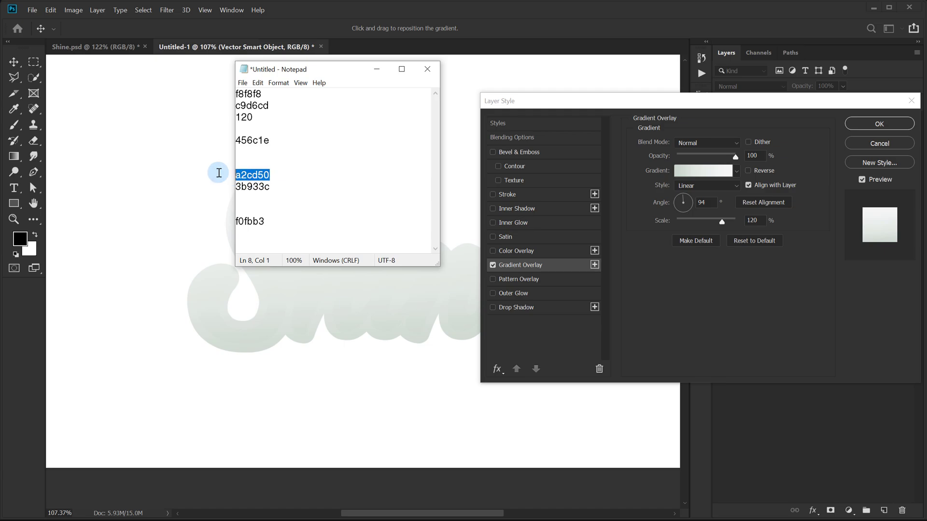
pyautogui.click(715, 173)
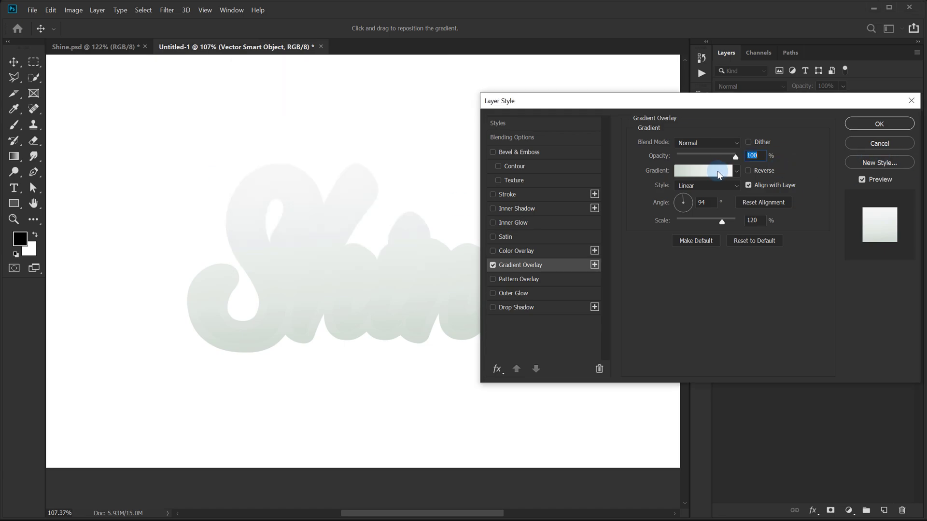
pyautogui.click(715, 173)
pyautogui.click(780, 161)
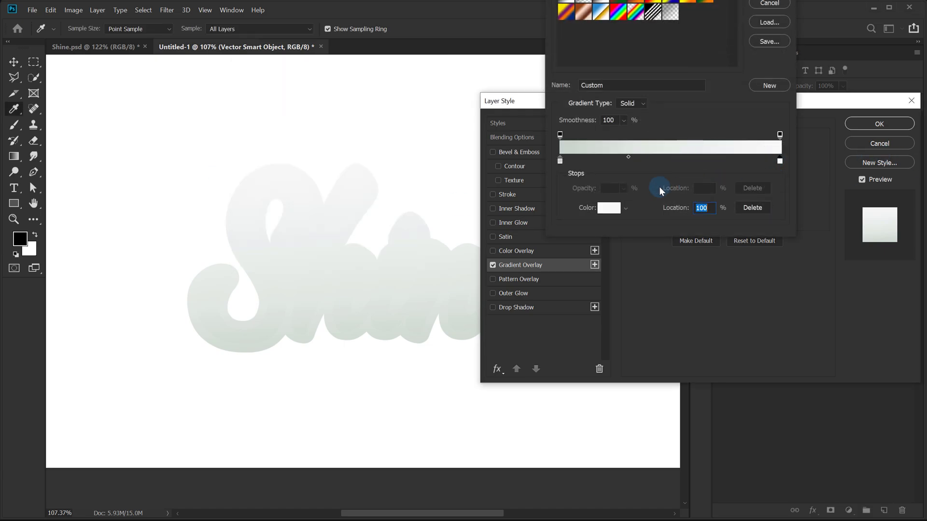
pyautogui.click(610, 212)
pyautogui.hotkey('ctrl', 'v')
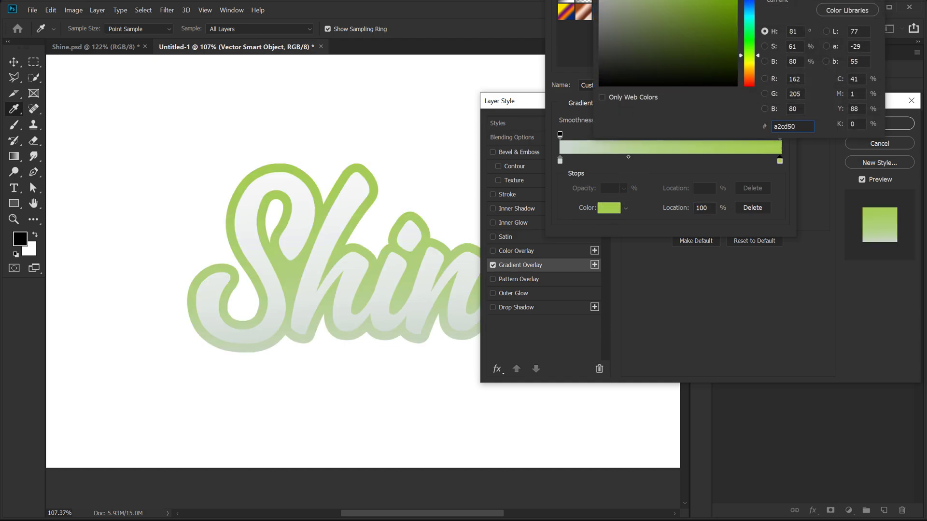
pyautogui.press('Return')
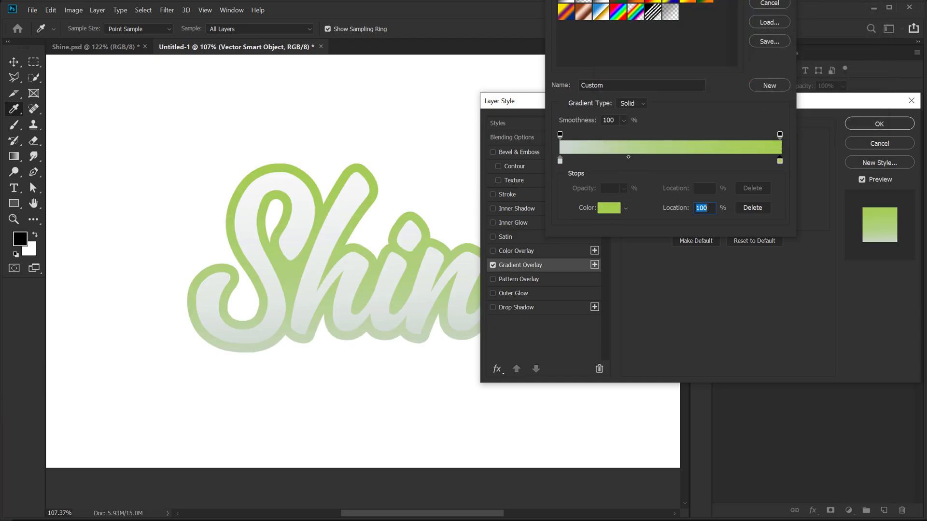
# - Copy 3b933c from Notepad, use it for the outline gradient's starting stop, and apply the Gradient Overlay
pyautogui.hotkey('alt', 'Tab')
pyautogui.moveTo(271, 187); pyautogui.dragTo(228, 189)
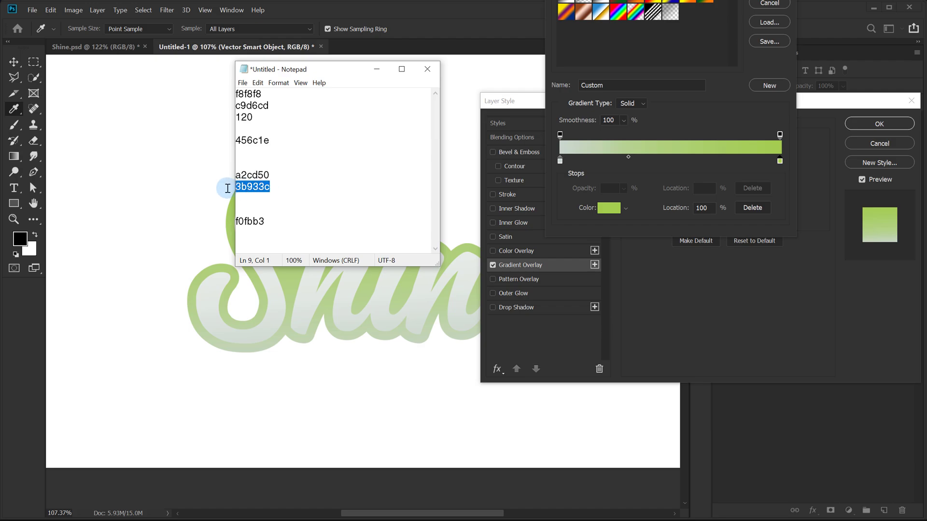
pyautogui.hotkey('ctrl', 'c')
pyautogui.hotkey('alt', 'Tab')
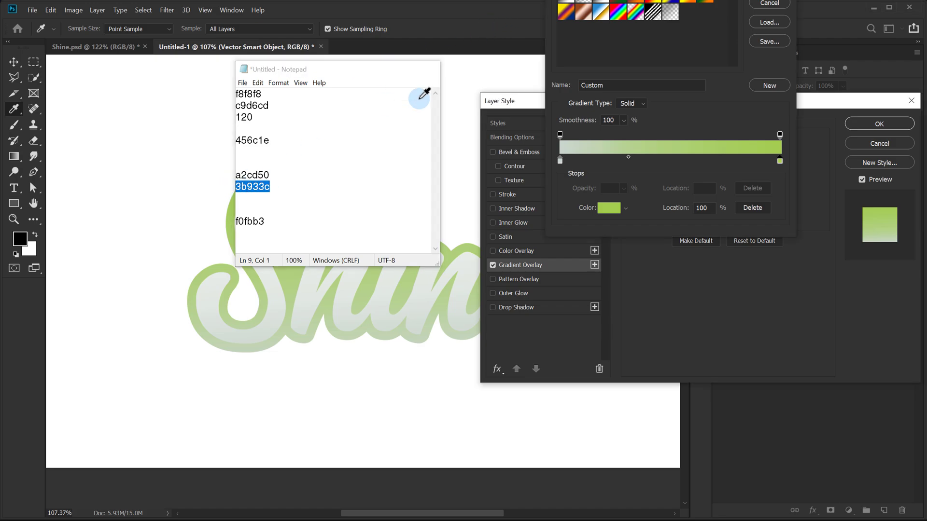
pyautogui.click(560, 161)
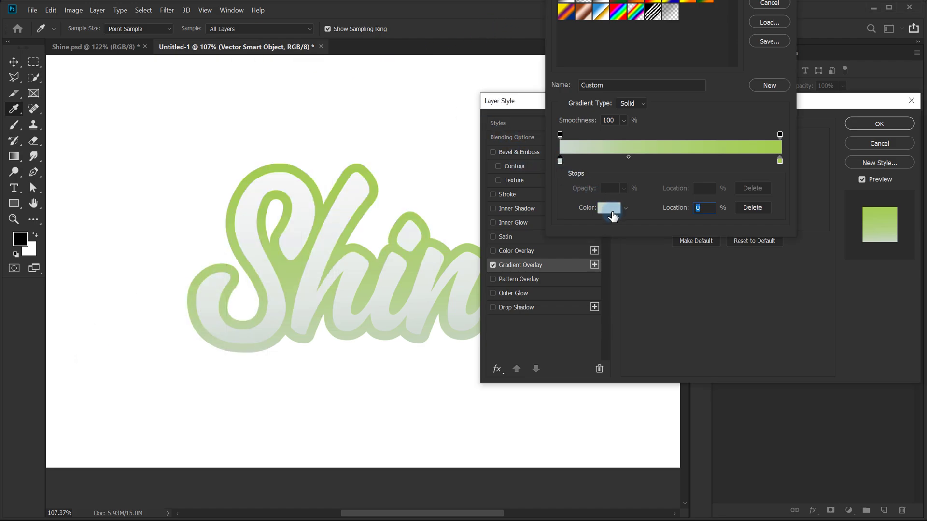
pyautogui.click(609, 208)
pyautogui.hotkey('ctrl', 'v')
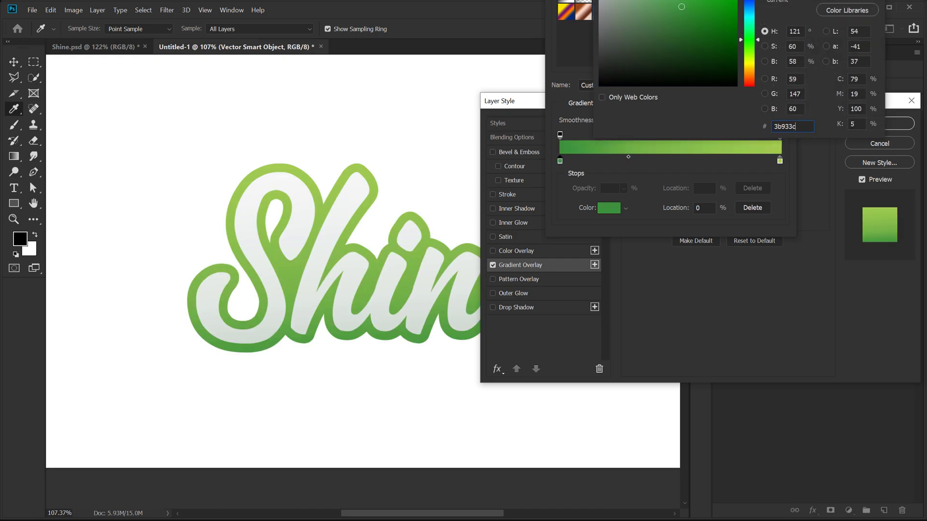
pyautogui.press('Return')
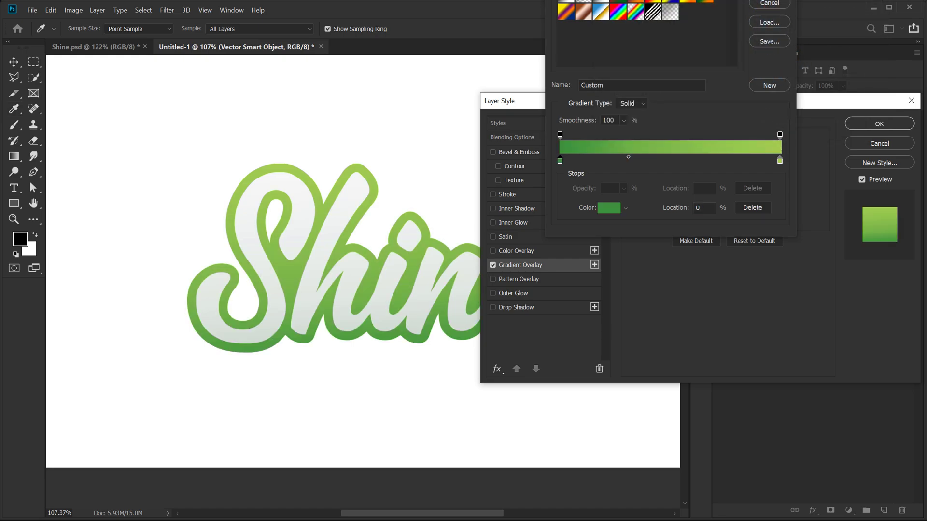
pyautogui.click(762, 7)
pyautogui.click(864, 124)
pyautogui.click(788, 334)
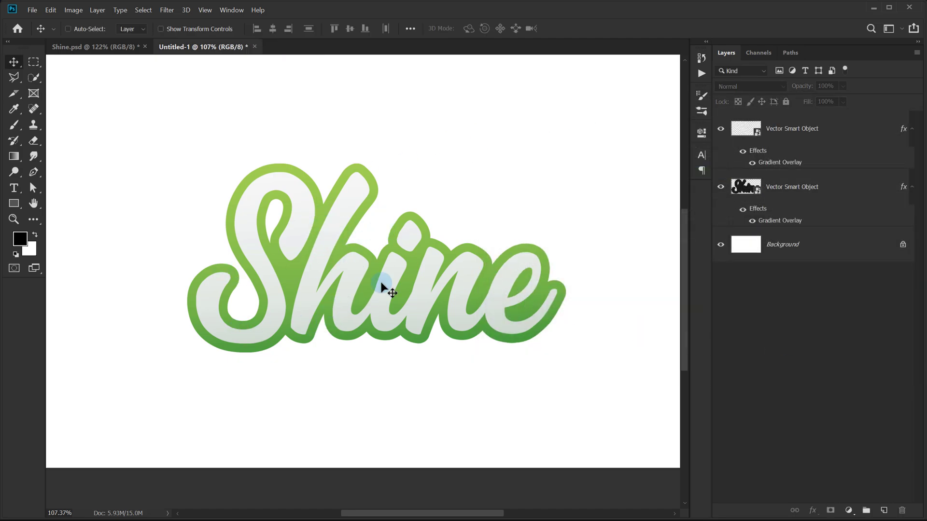
# - Add a Multiply Drop Shadow in 456c1e to the light gray lettering layer, with 75% opacity, 12 px distance and 30 px size
pyautogui.click(821, 144)
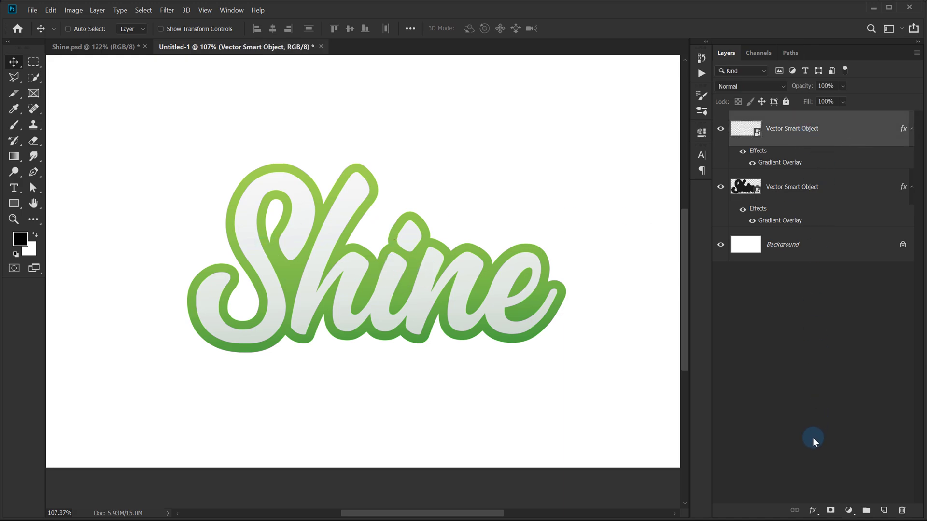
pyautogui.click(812, 512)
pyautogui.click(823, 508)
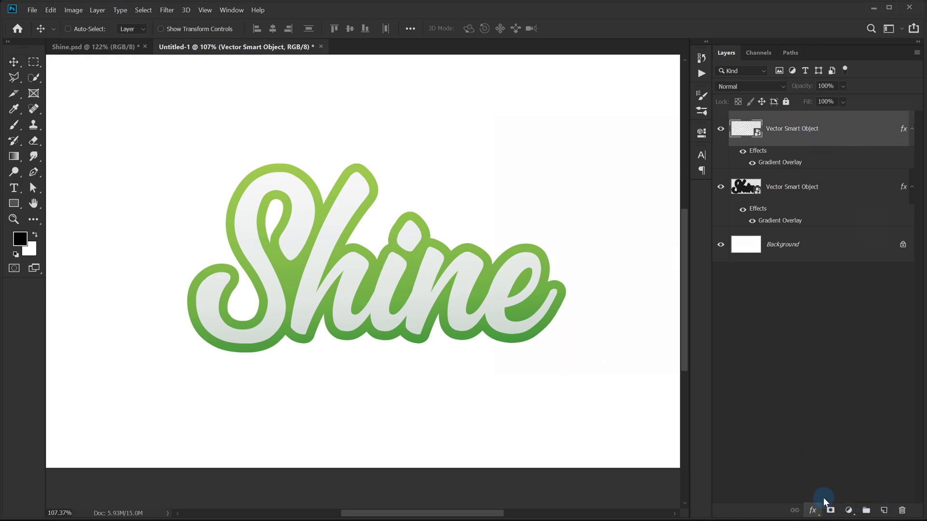
pyautogui.click(753, 144)
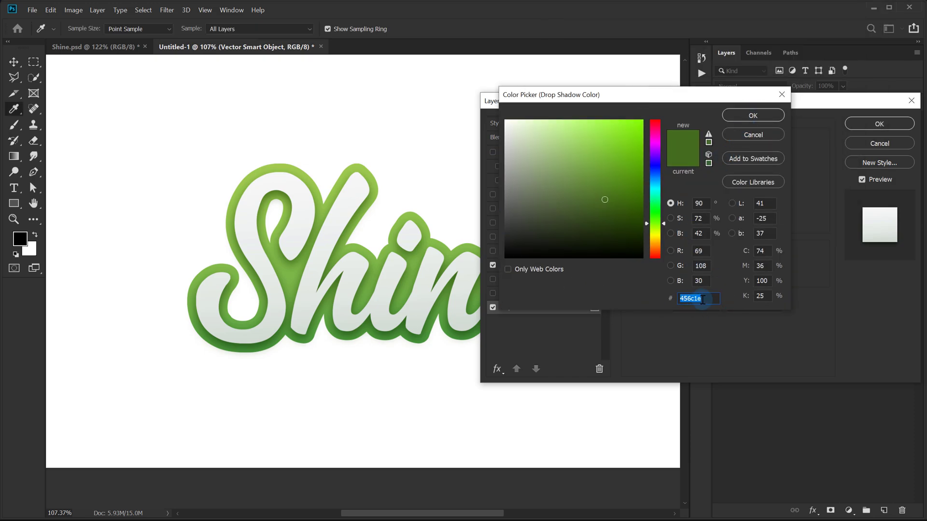
pyautogui.click(752, 117)
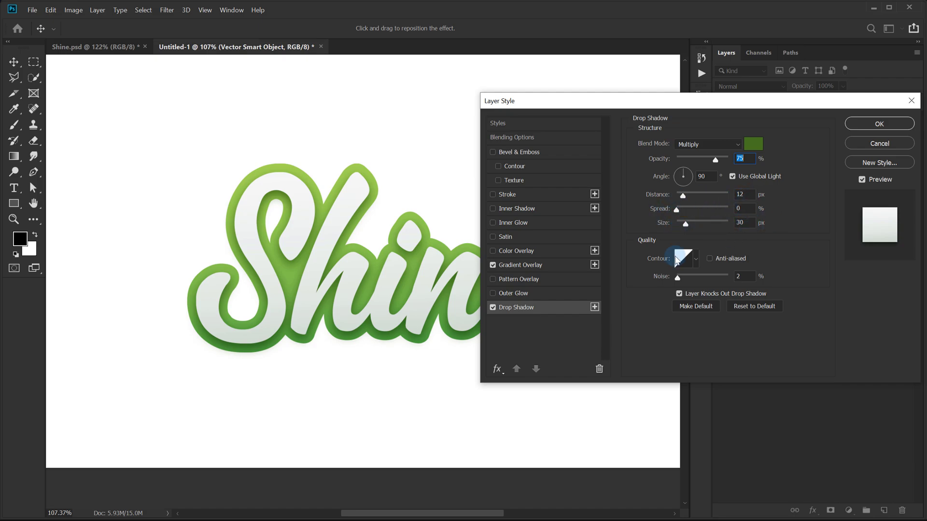
pyautogui.click(862, 129)
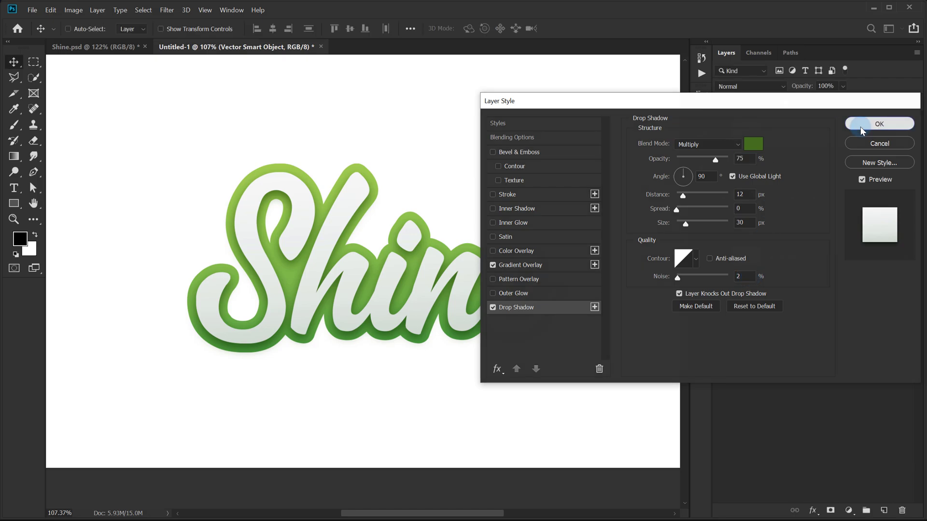
pyautogui.click(798, 321)
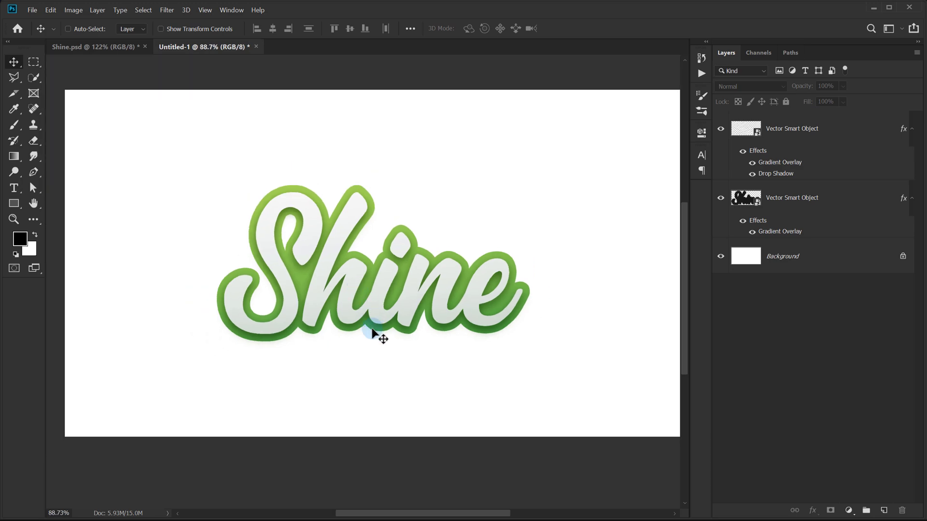
# - Unlock the background layer and add a Solid Color fill above it using f0fbb3 copied from Notepad
pyautogui.scroll(2, 357, 293)
pyautogui.scroll(-2, 360, 293)
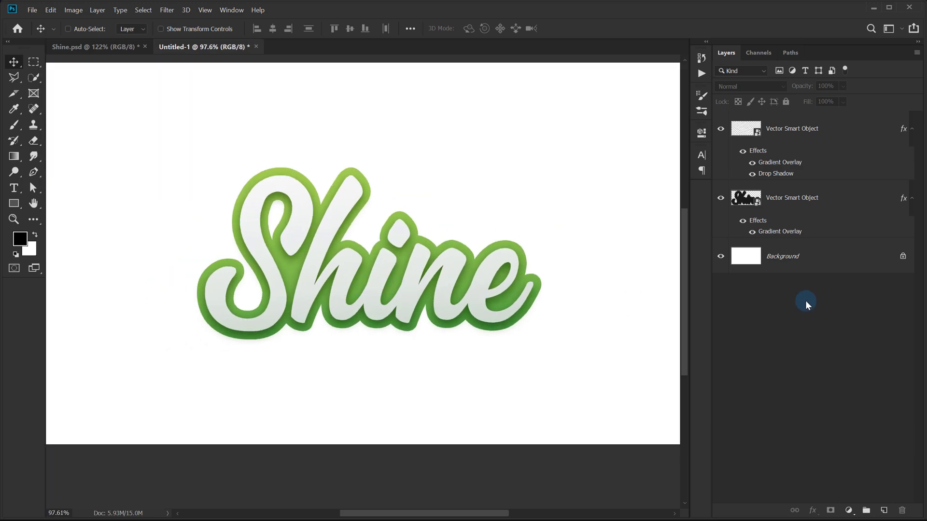
pyautogui.click(902, 256)
pyautogui.click(848, 511)
pyautogui.click(869, 316)
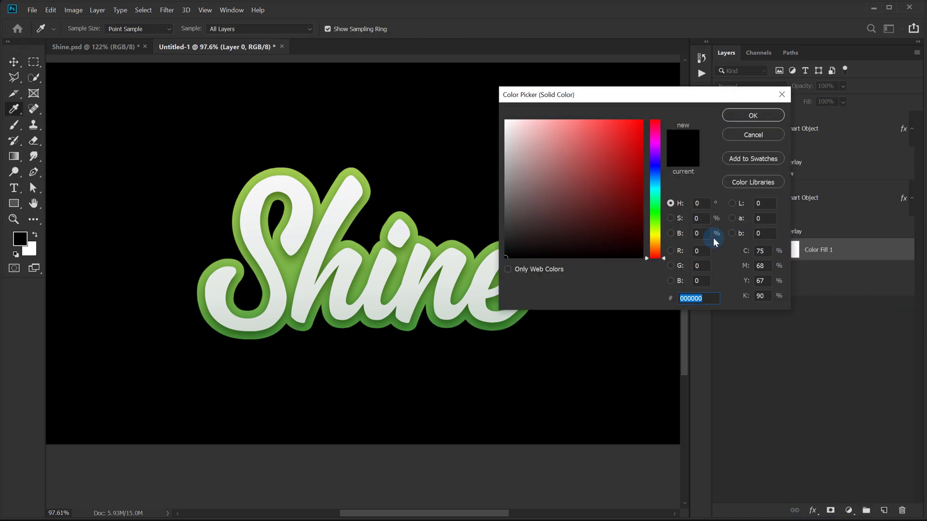
pyautogui.hotkey('alt', 'Tab')
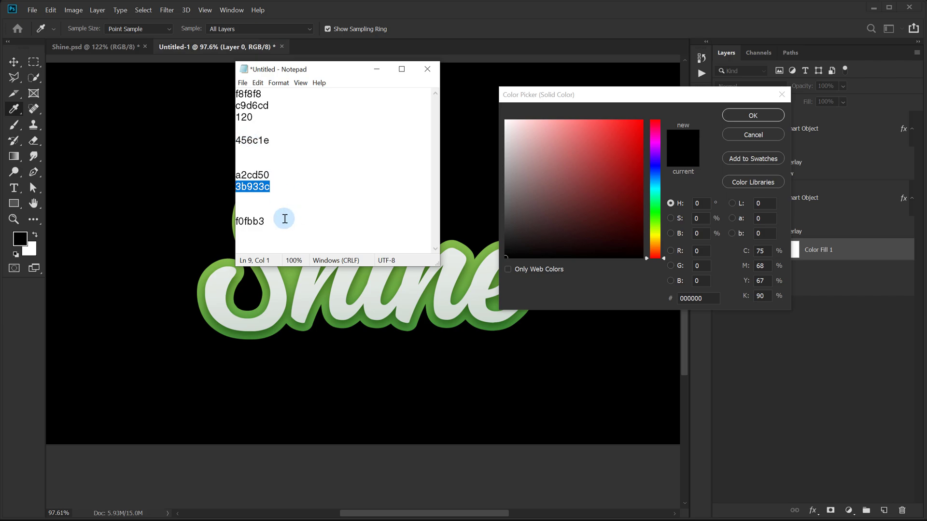
pyautogui.moveTo(285, 221); pyautogui.dragTo(193, 220)
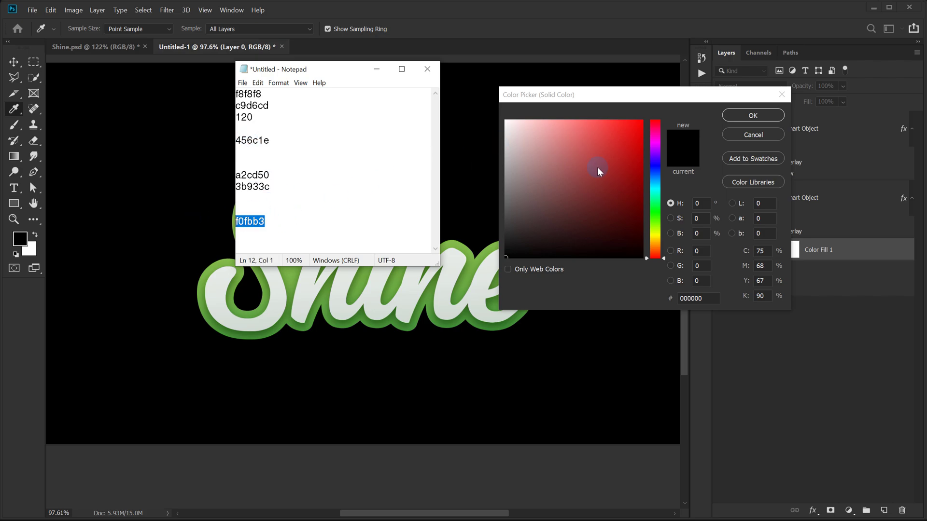
pyautogui.click(698, 299)
pyautogui.hotkey('ctrl', 'v')
pyautogui.click(745, 121)
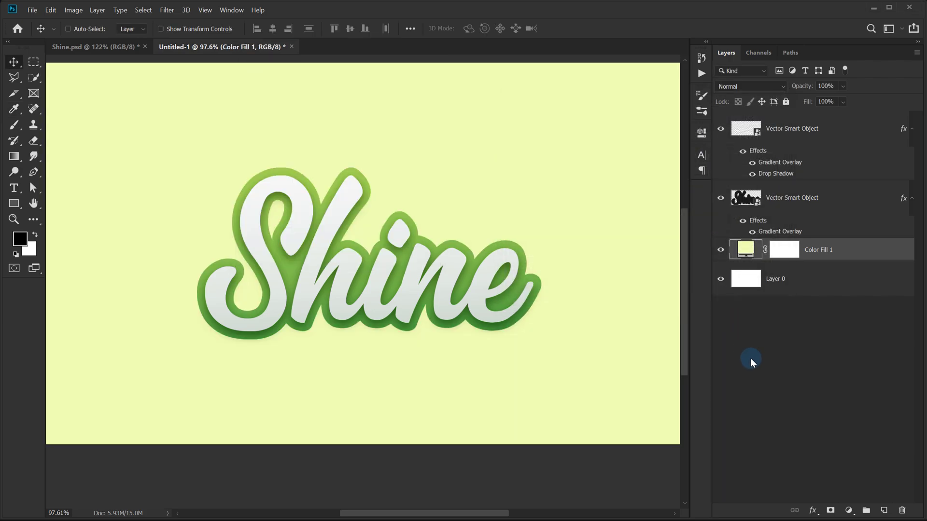
pyautogui.click(751, 360)
# - Show the Actions panel and clear the action selection in its list
pyautogui.scroll(3, 340, 346)
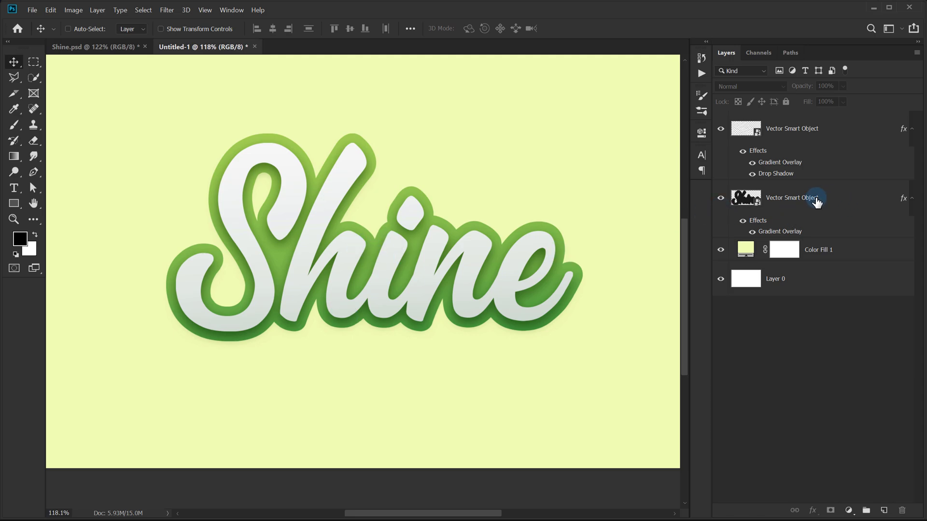
pyautogui.click(232, 10)
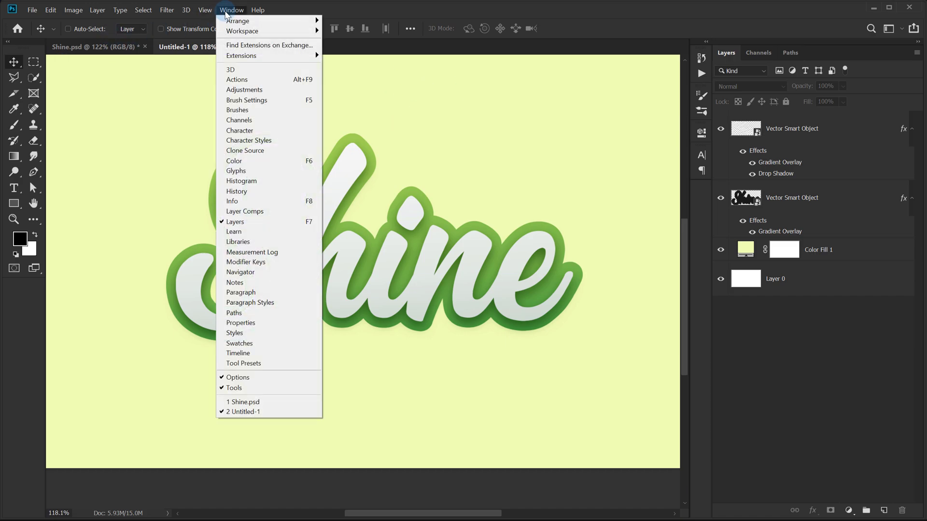
pyautogui.click(246, 81)
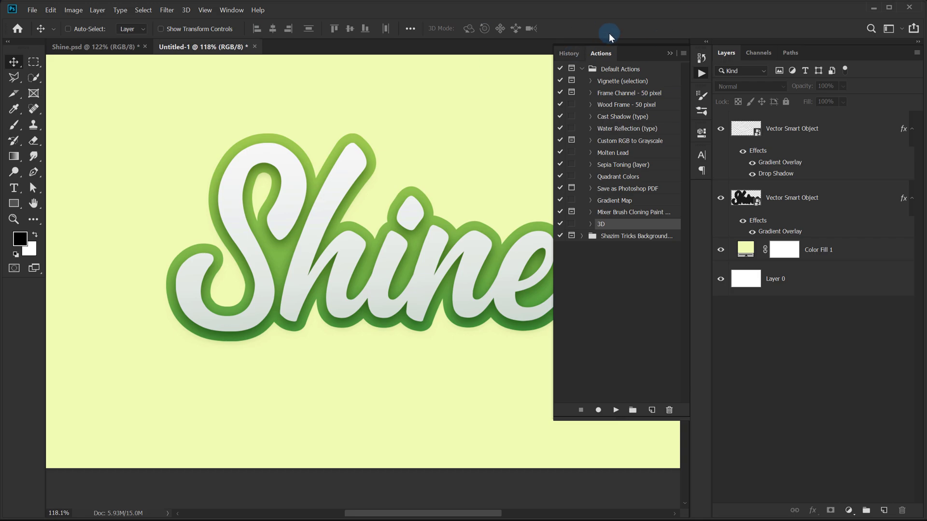
pyautogui.click(604, 262)
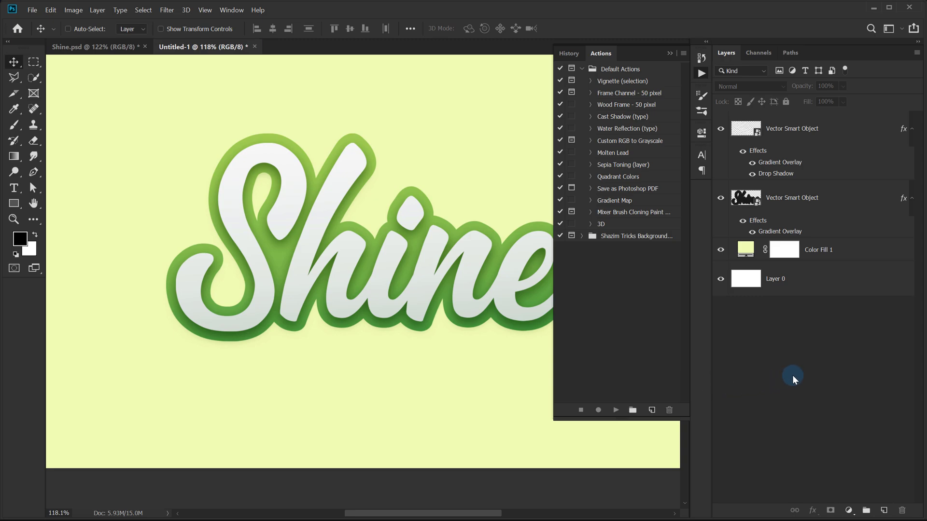
# - Select the green outline layer and start recording a new action named 3D Text in the Default Actions set
pyautogui.click(784, 209)
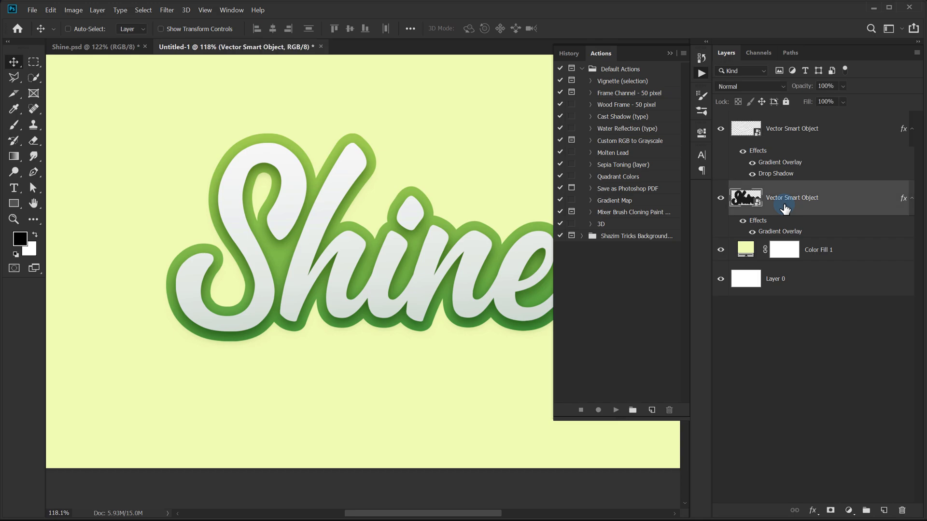
pyautogui.click(653, 411)
pyautogui.moveTo(456, 29); pyautogui.dragTo(462, 262)
pyautogui.write('3D Text')
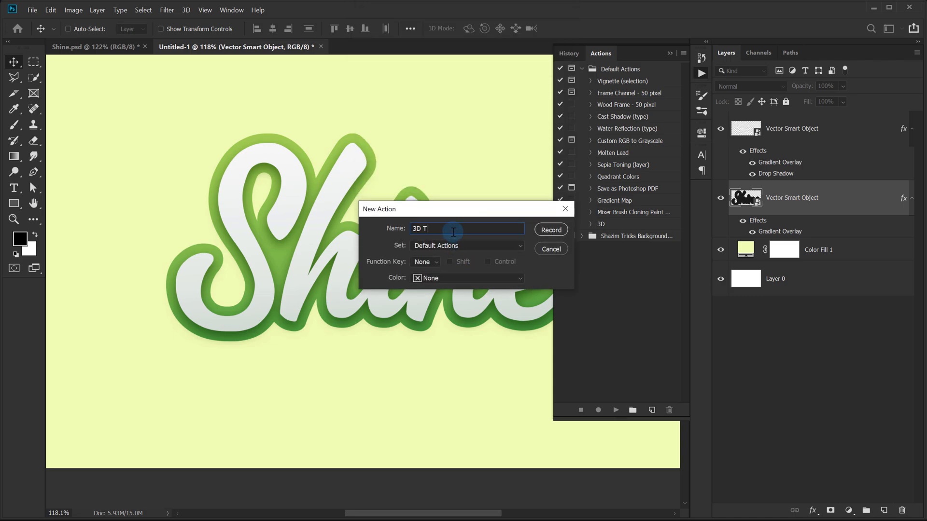
pyautogui.click(550, 229)
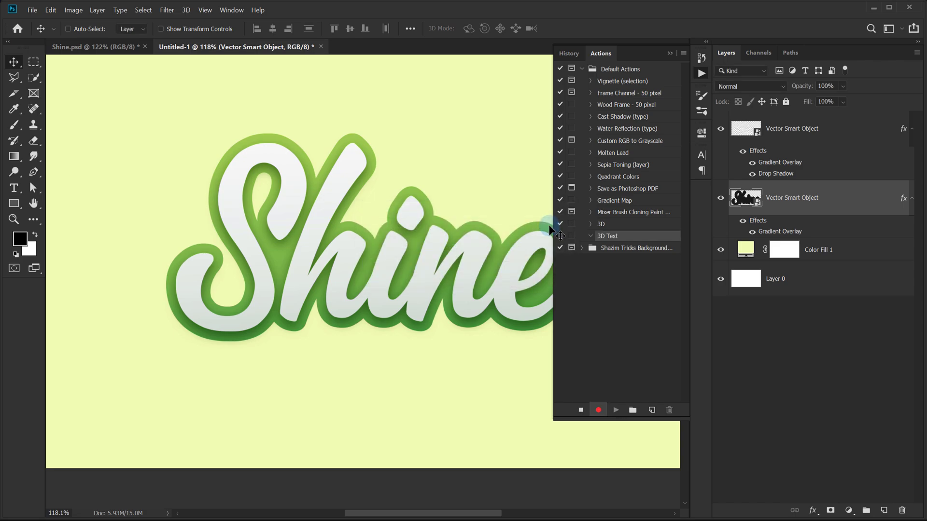
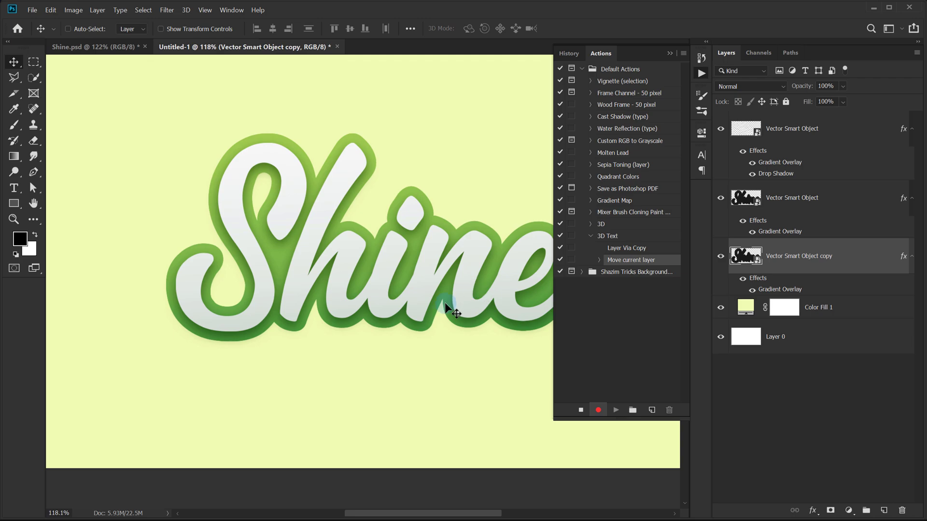
# - Record duplicating the outline layer below itself, nudging the copy down and scaling it to 29% width and height, and stop recording
pyautogui.press('Down')
pyautogui.press('Down')
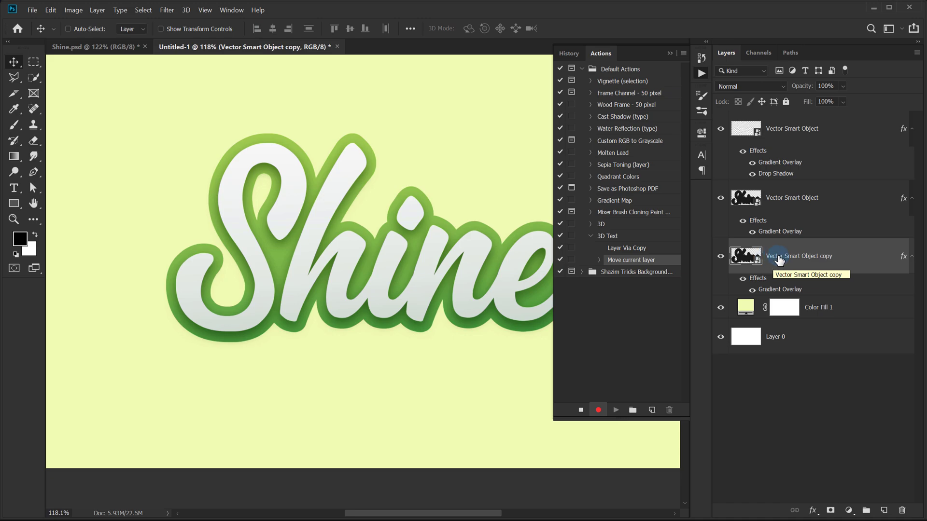
pyautogui.hotkey('ctrl', 't')
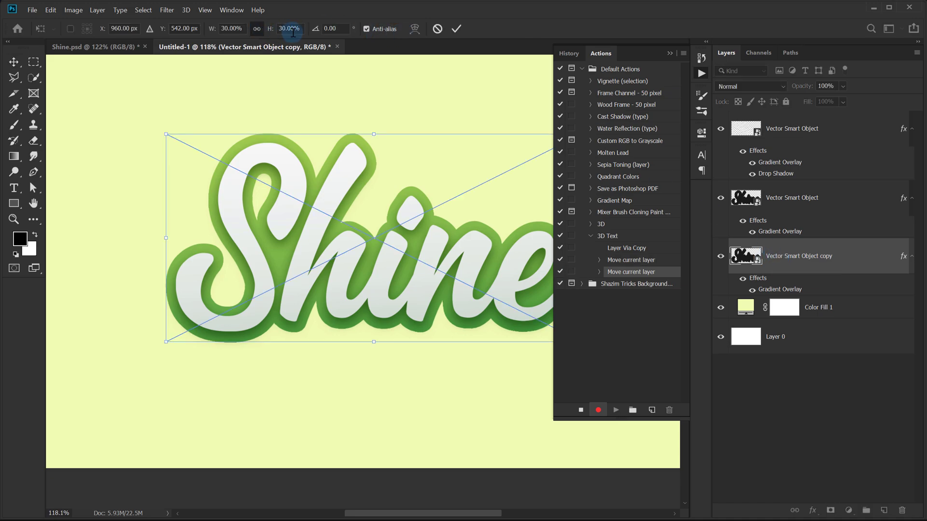
pyautogui.click(257, 29)
pyautogui.write('29')
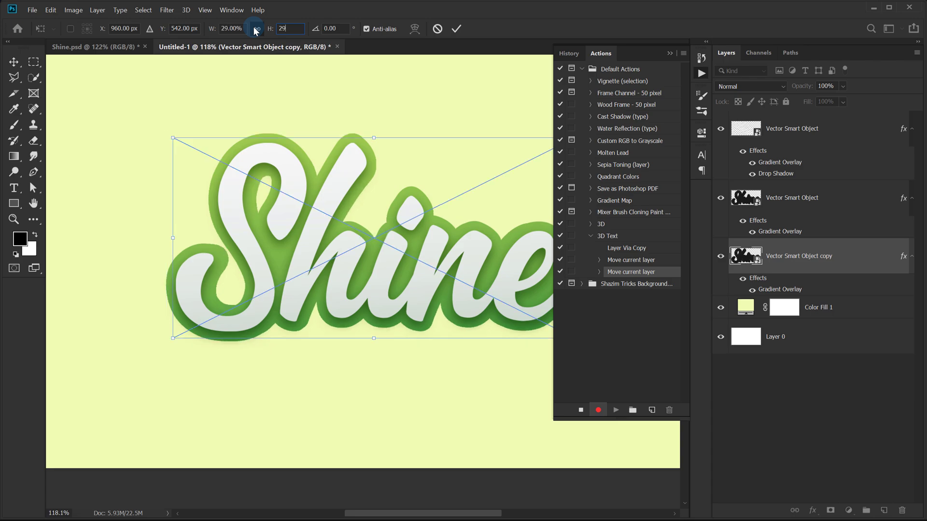
pyautogui.click(456, 29)
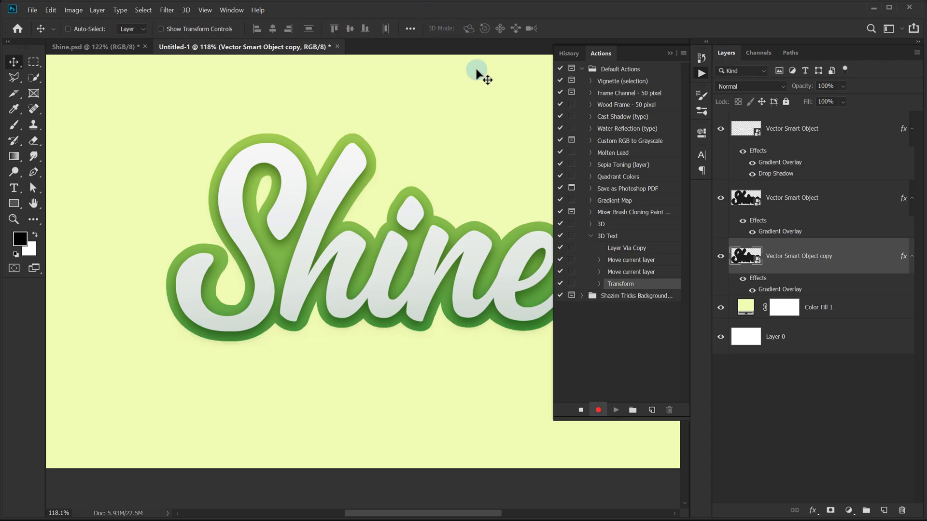
pyautogui.click(788, 256)
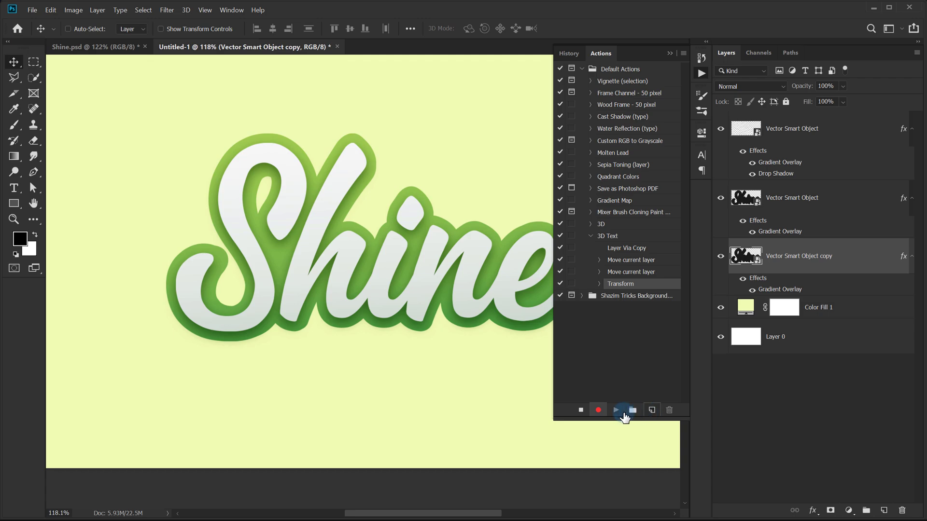
pyautogui.click(582, 411)
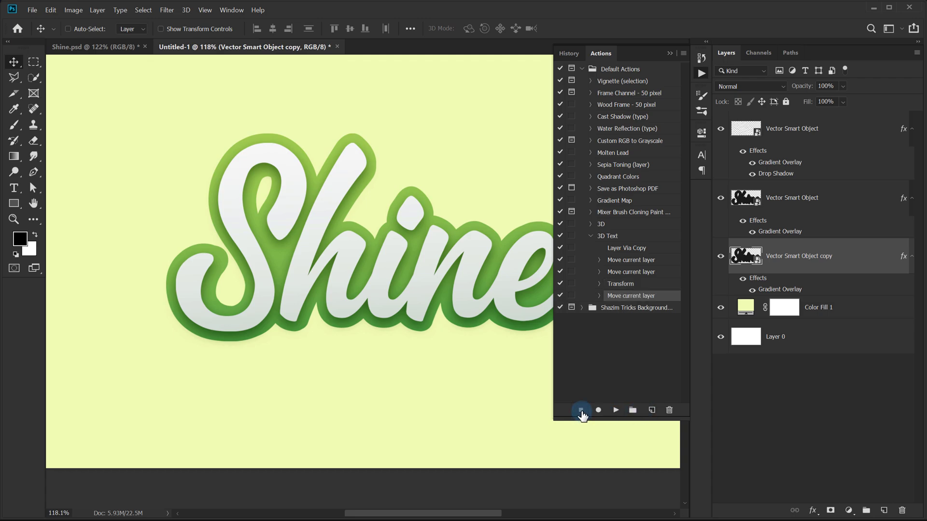
# - Play the 3D Text action four times to stack more outline copies beneath the lettering
pyautogui.click(768, 413)
pyautogui.click(790, 196)
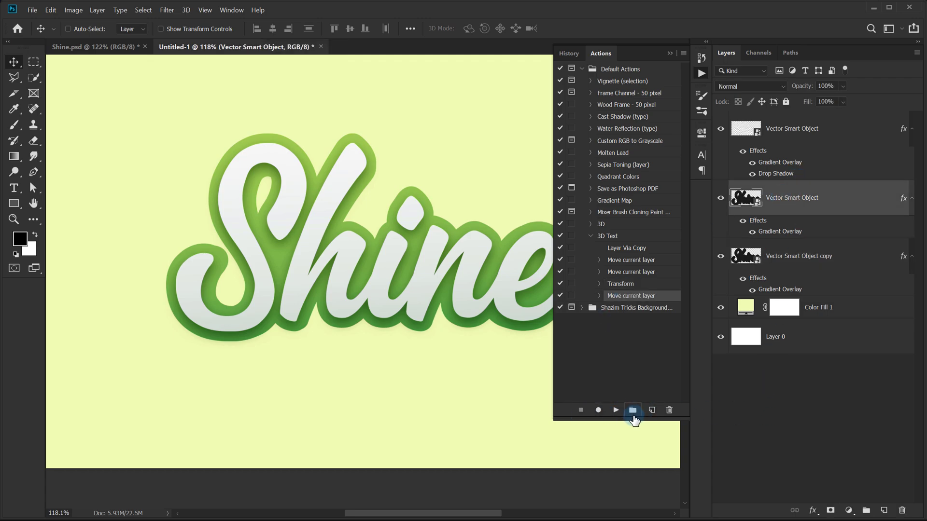
pyautogui.click(615, 411)
pyautogui.click(615, 410)
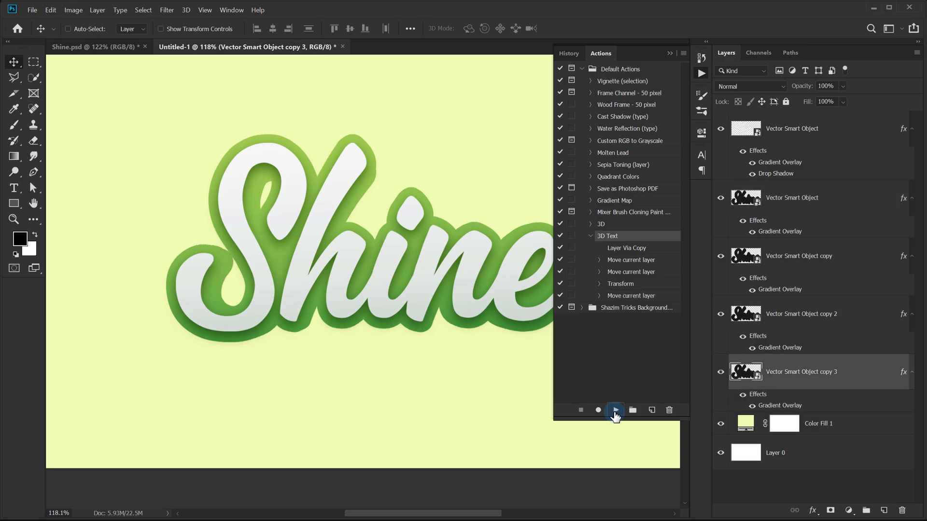
pyautogui.click(615, 410)
pyautogui.click(615, 411)
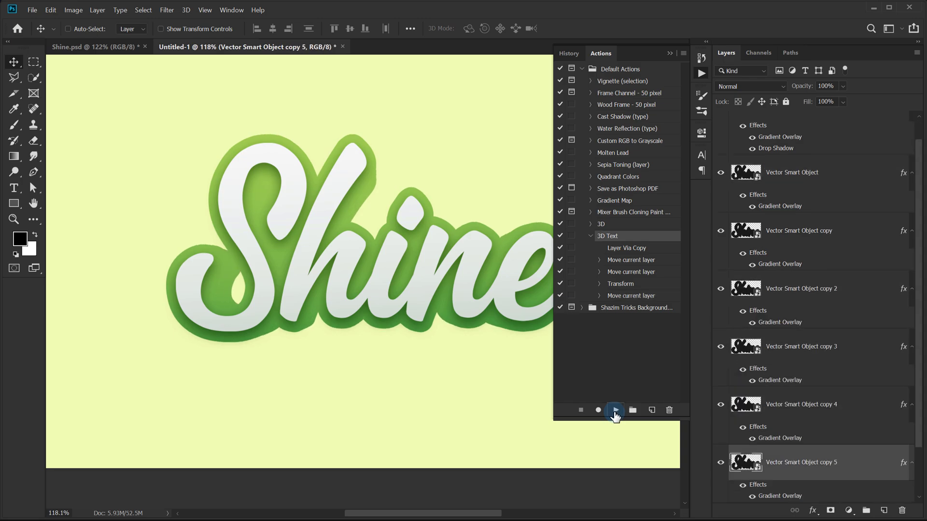
# - Change the starting stop of the original outline layer's Gradient Overlay to the lighter green 4eb44f
pyautogui.scroll(1, 820, 250)
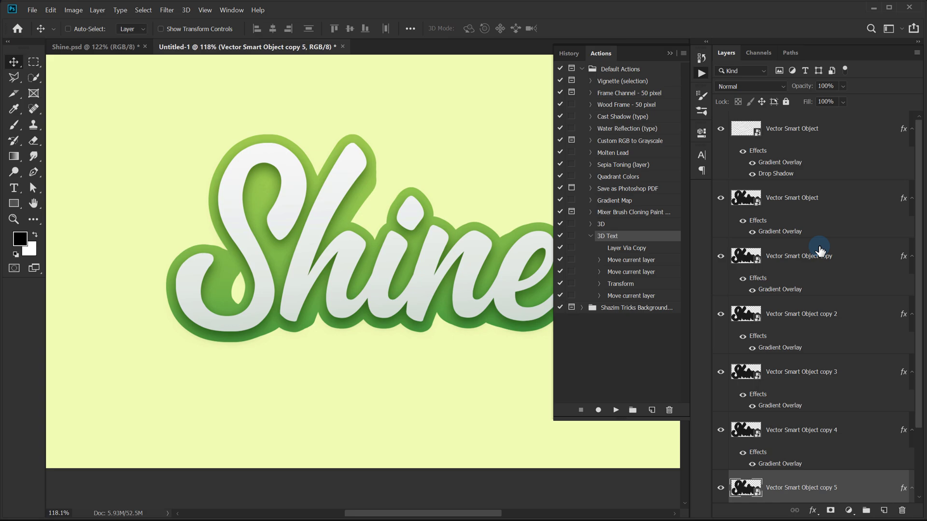
pyautogui.click(767, 205)
pyautogui.doubleClick(775, 235)
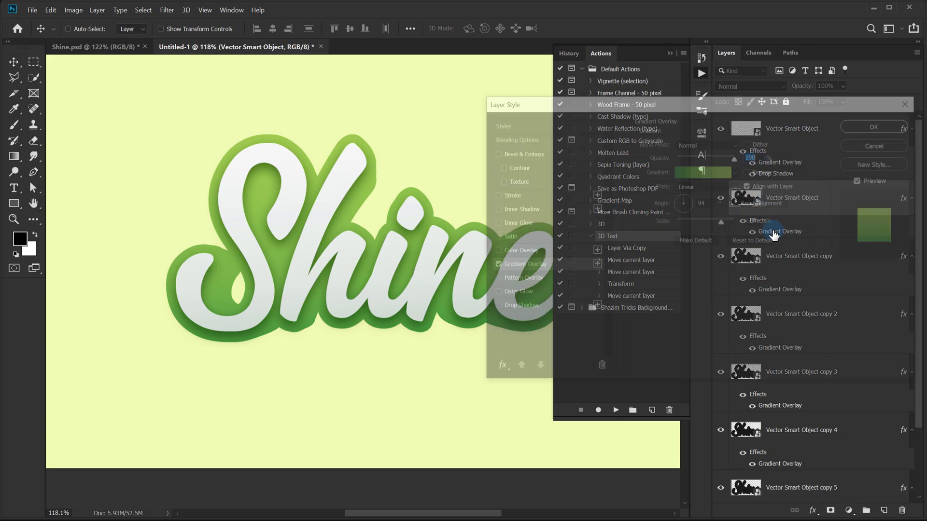
pyautogui.click(693, 173)
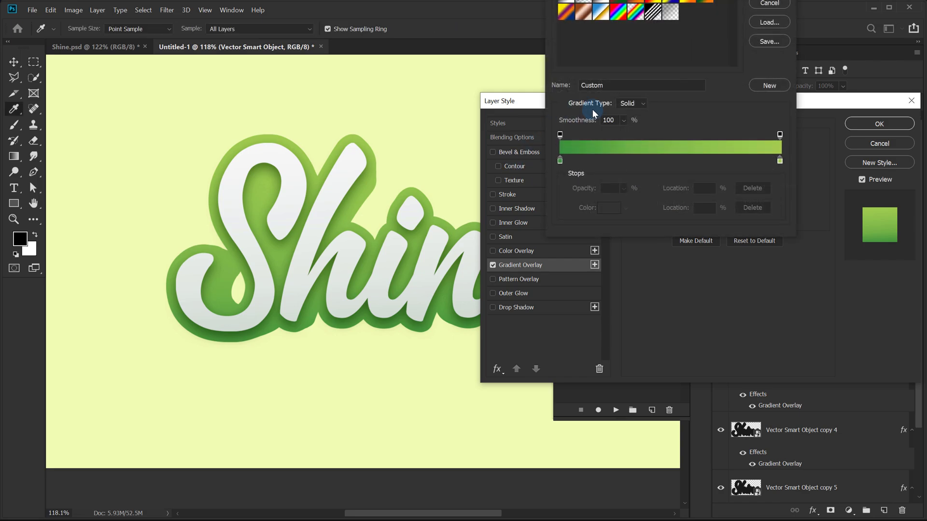
pyautogui.click(560, 161)
pyautogui.click(608, 208)
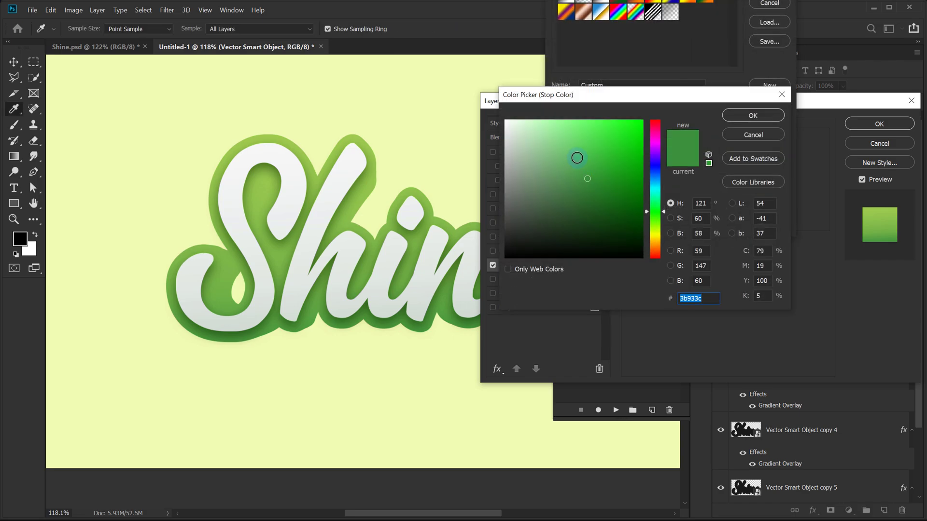
pyautogui.click(583, 163)
pyautogui.moveTo(583, 160)
pyautogui.mouseDown()
pyautogui.moveTo(581, 169)
pyautogui.moveTo(583, 160)
pyautogui.mouseUp()
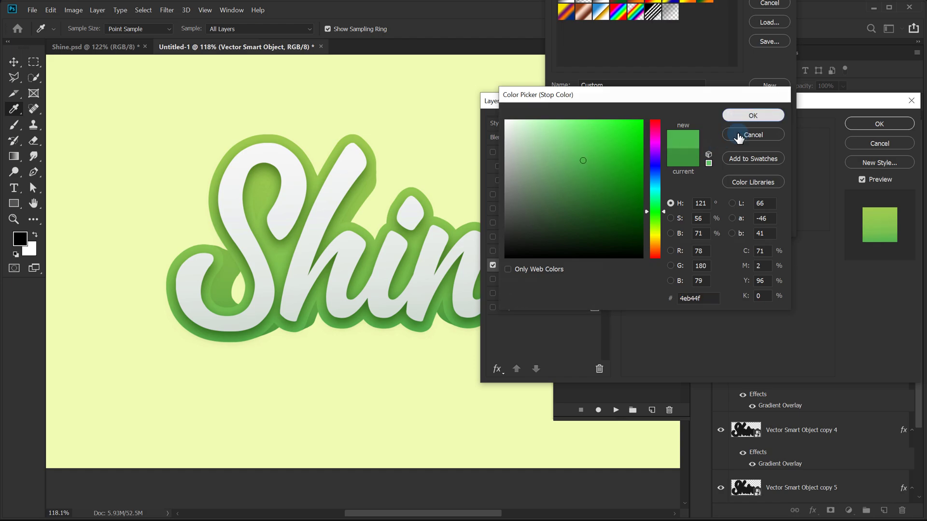
pyautogui.click(770, 115)
# - Set the gradient's ending stop to b4e35c and apply the Gradient Overlay
pyautogui.click(779, 160)
pyautogui.click(618, 207)
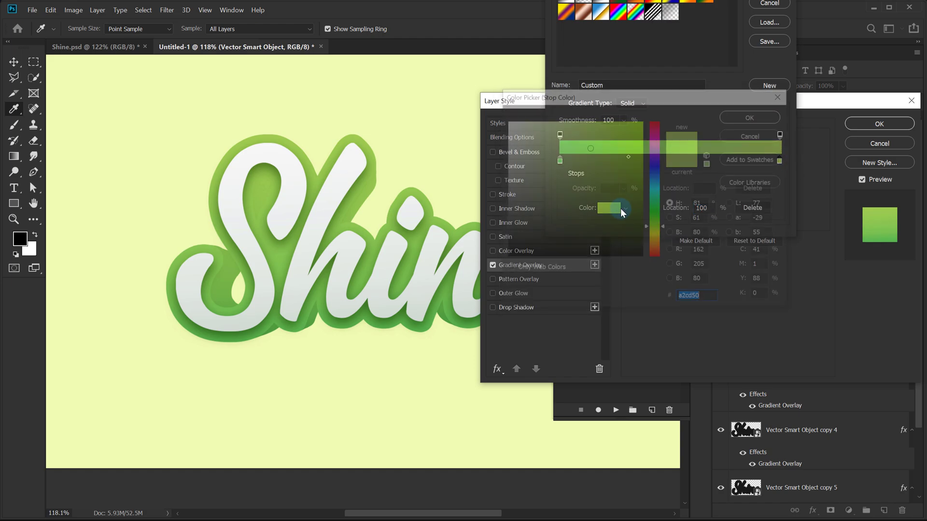
pyautogui.click(588, 135)
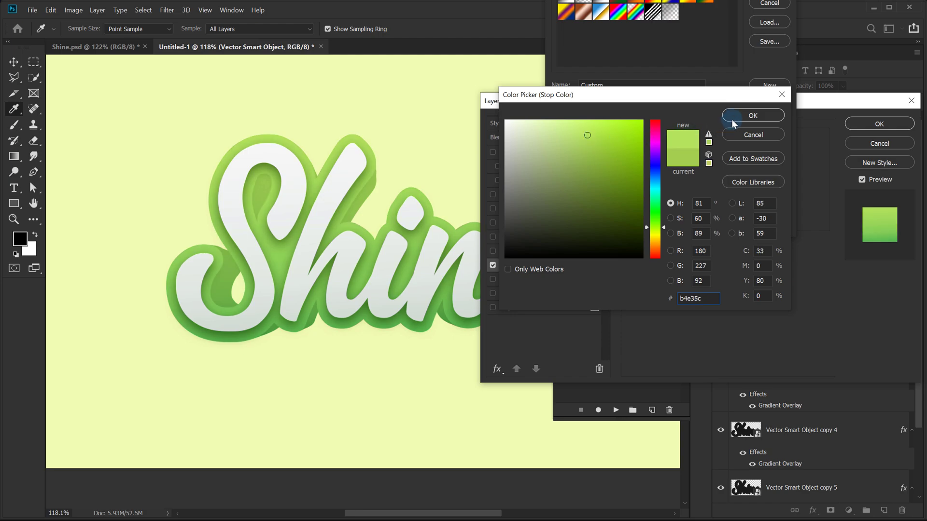
pyautogui.click(753, 116)
pyautogui.press('Return')
pyautogui.click(879, 123)
pyautogui.press('v')
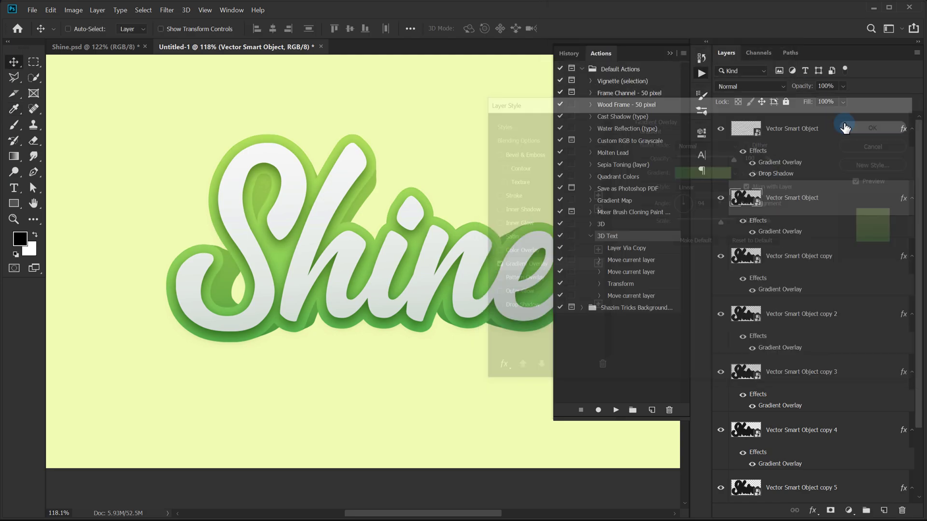
# - Delete the duplicate outline layers, from Vector Smart Object copy through Vector Smart Object copy 5
pyautogui.click(676, 51)
pyautogui.scroll(-3, 419, 213)
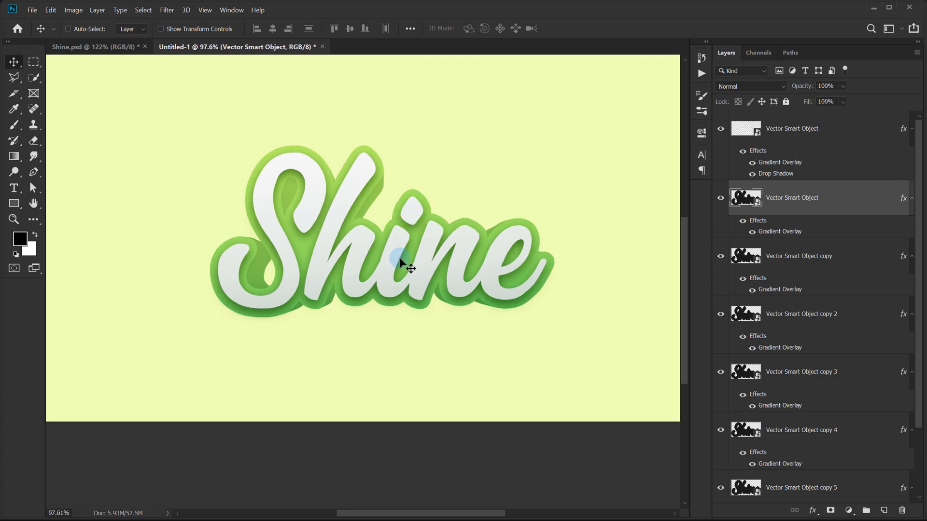
pyautogui.scroll(2, 404, 260)
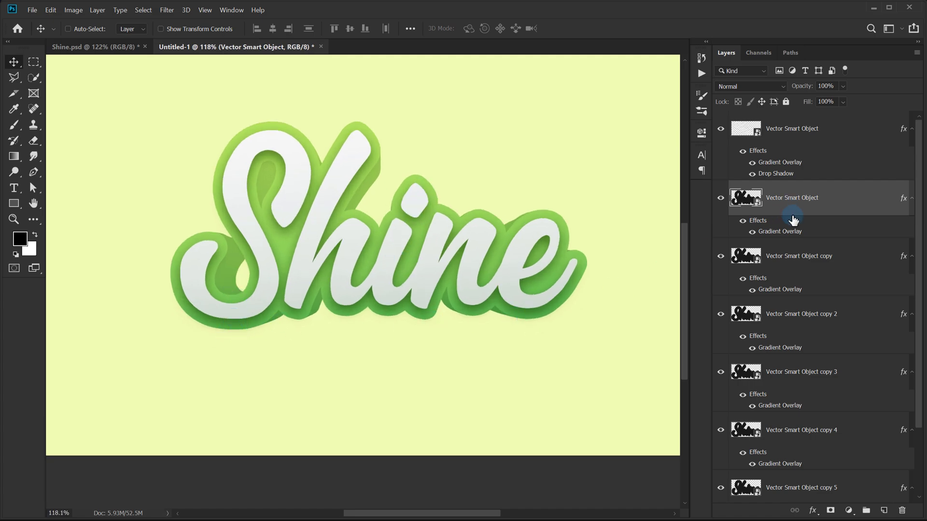
pyautogui.click(791, 260)
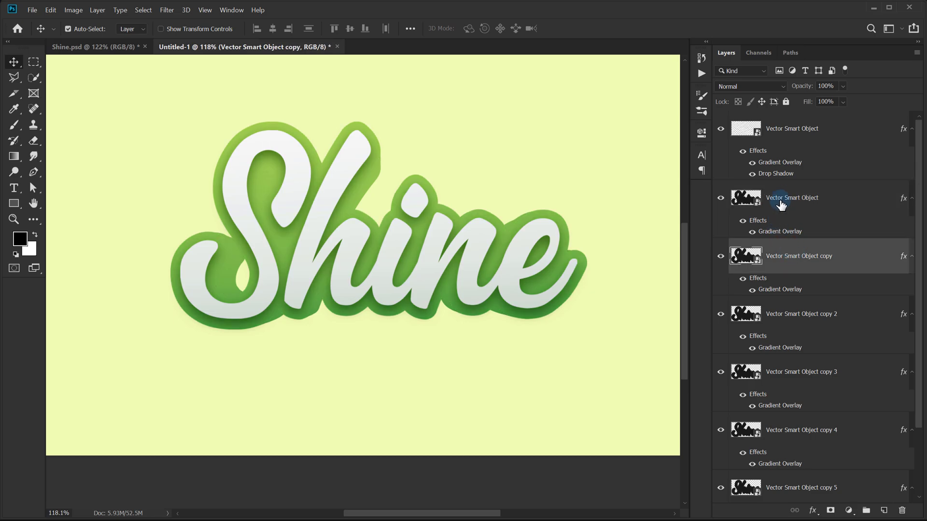
pyautogui.scroll(-3, 806, 318)
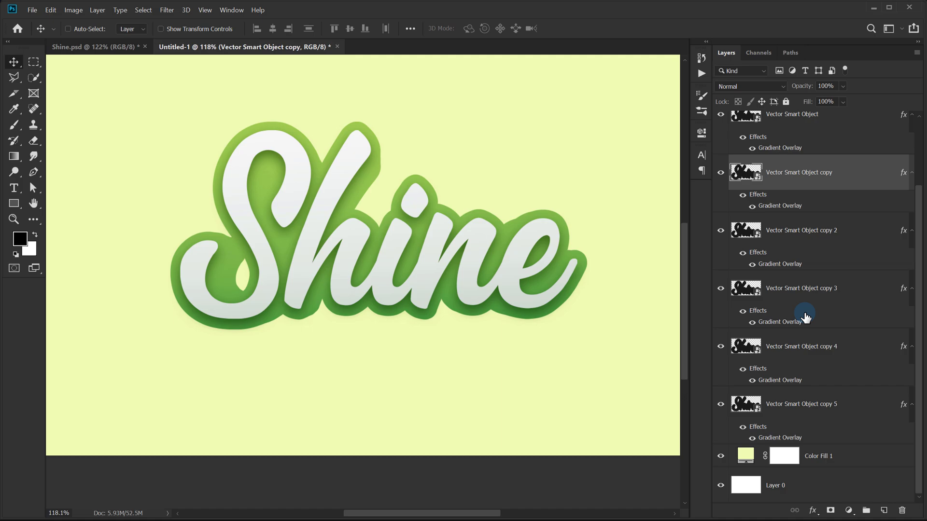
pyautogui.keyDown('shift'); pyautogui.click(788, 414); pyautogui.keyUp('shift')
pyautogui.hotkey('ctrl', 'e')
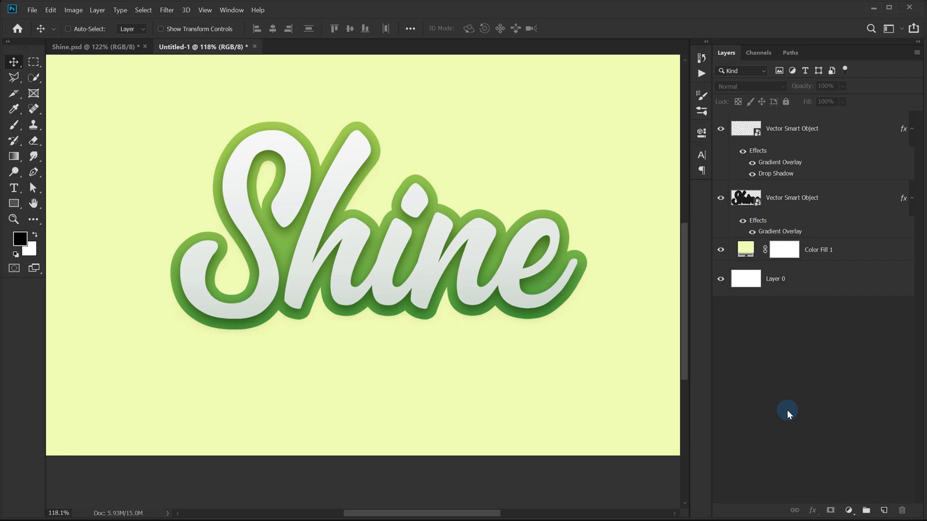
# - Select the original outline layer and start recording another new action named 3D in Default Actions
pyautogui.click(786, 203)
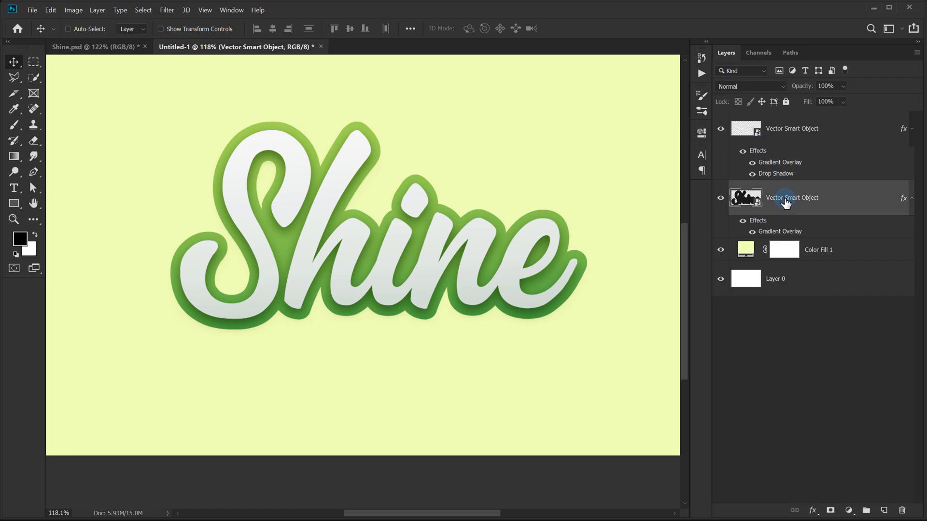
pyautogui.click(701, 73)
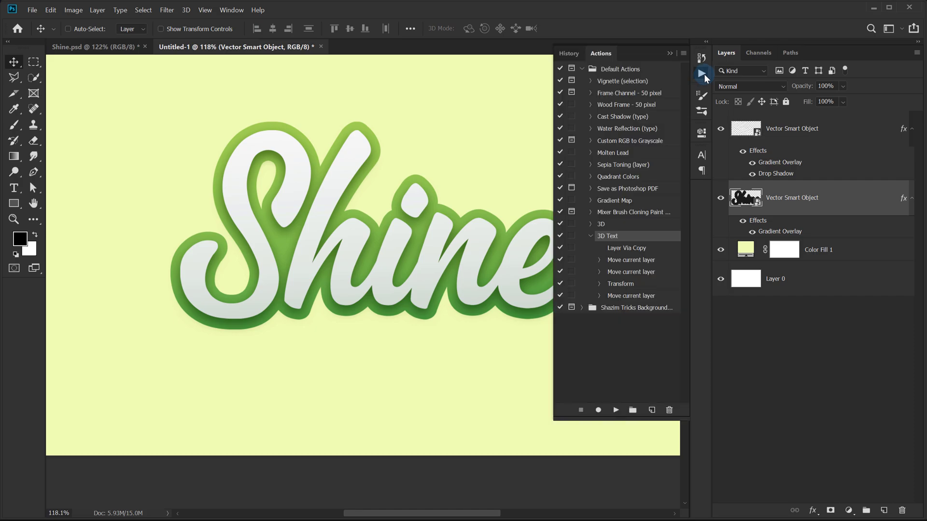
pyautogui.click(590, 236)
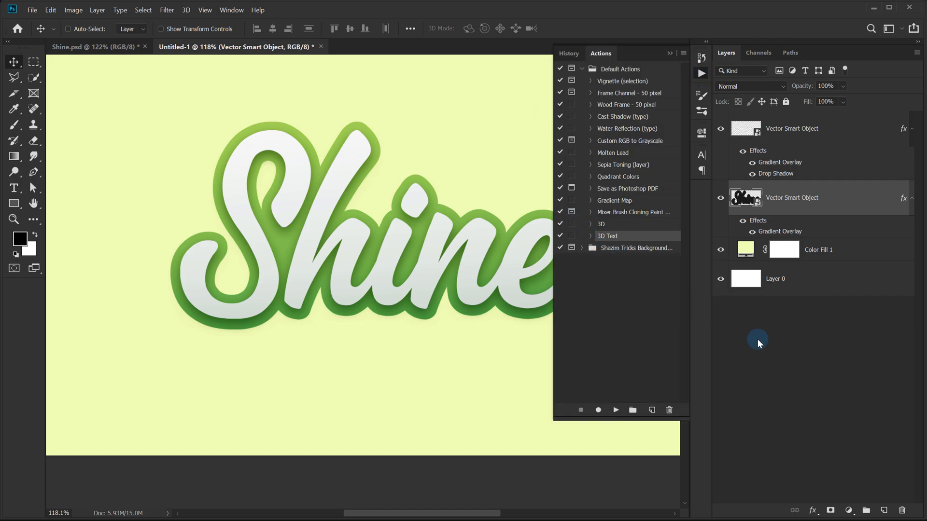
pyautogui.click(651, 412)
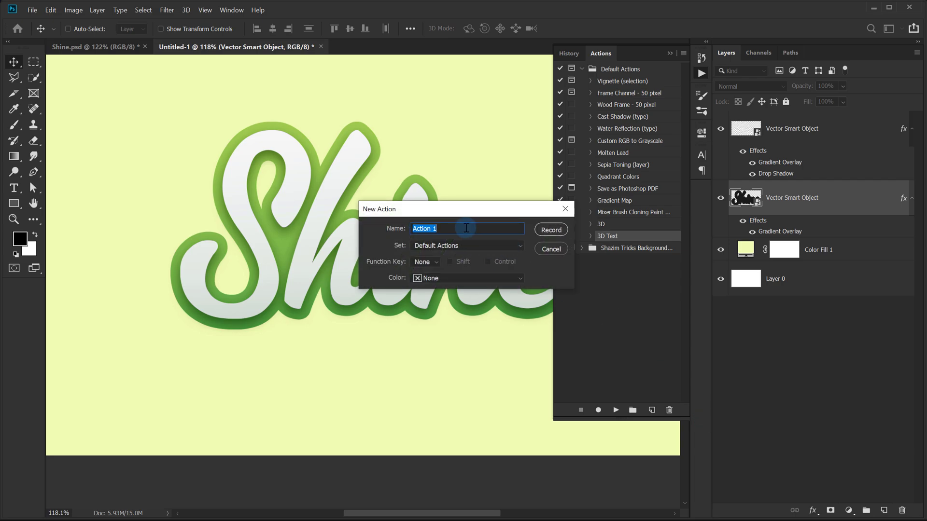
pyautogui.write('#')
pyautogui.write('D')
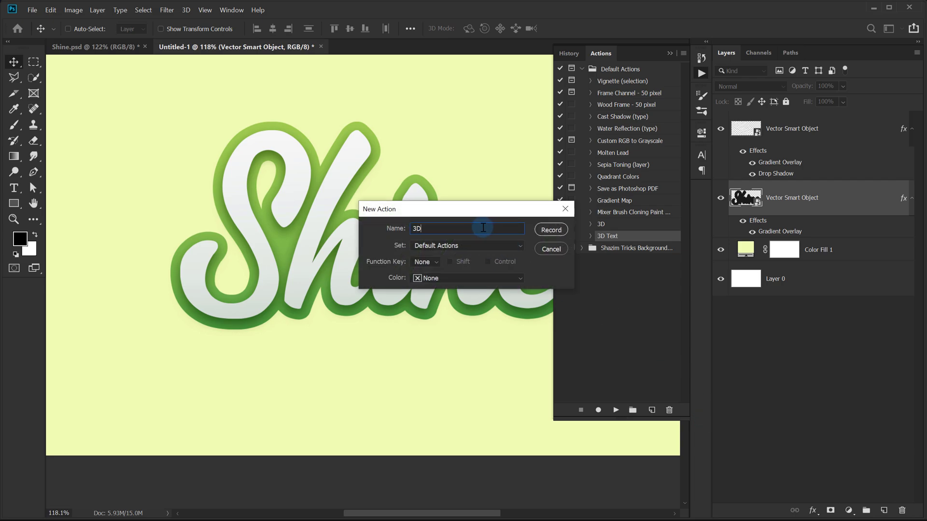
pyautogui.click(546, 231)
# - Record duplicating the outline layer and moving the copy below the original, and stop recording the 3D action
pyautogui.click(783, 207)
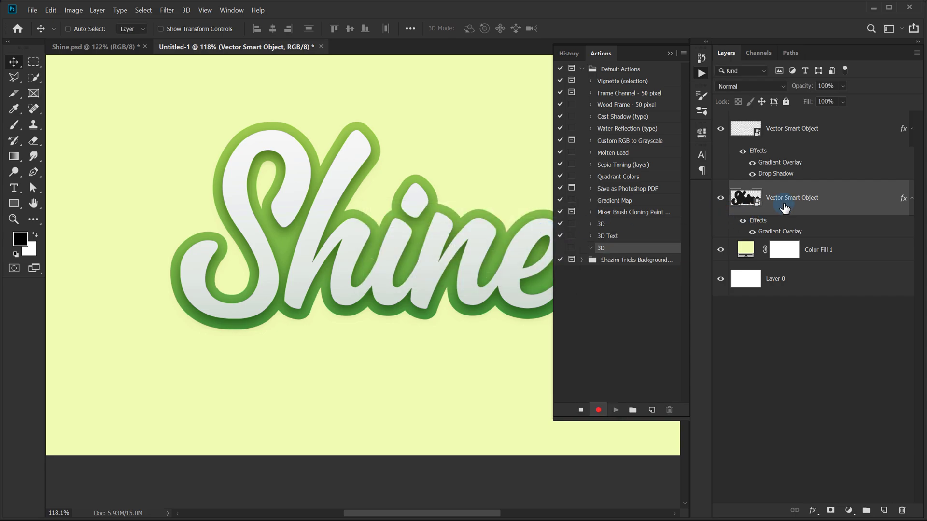
pyautogui.hotkey('ctrl', 'j')
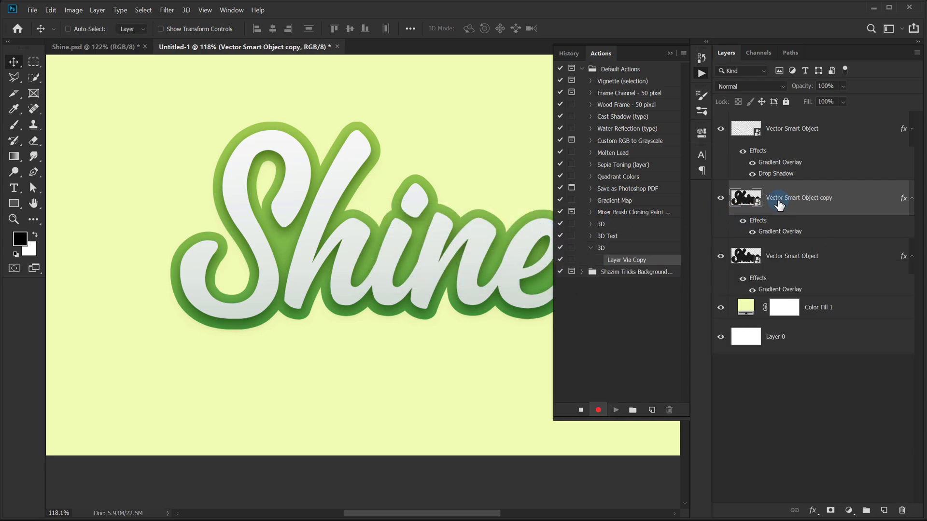
pyautogui.moveTo(780, 207); pyautogui.dragTo(780, 278)
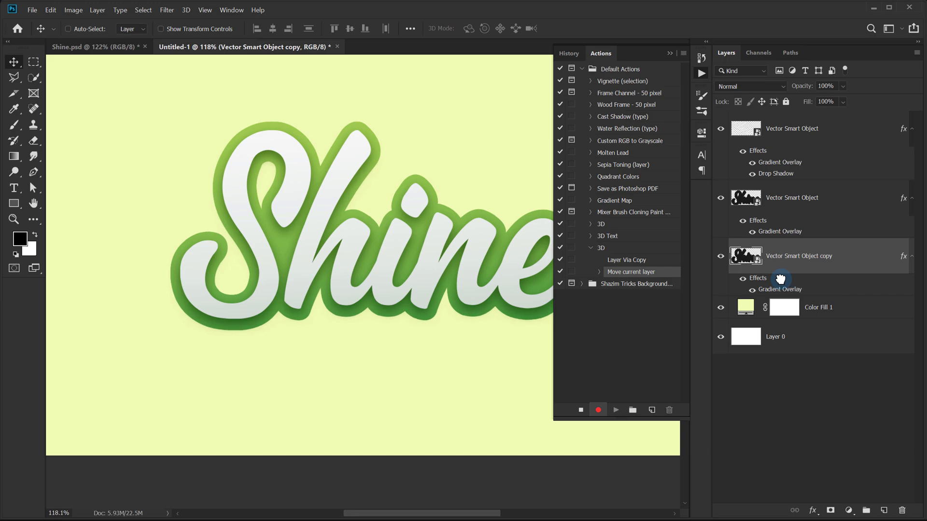
pyautogui.moveTo(781, 285); pyautogui.dragTo(593, 415)
pyautogui.click(581, 411)
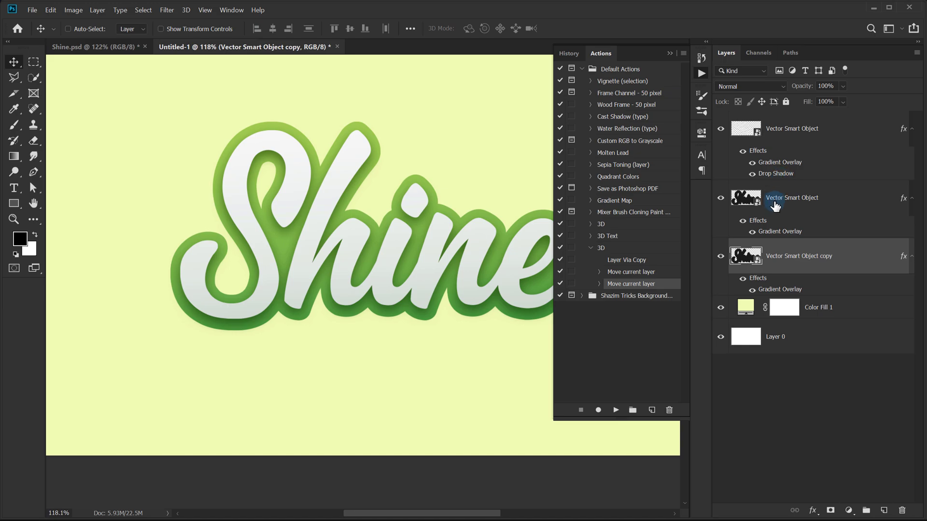
# - Replay the recorded 3D action 11 times to stack outline duplicates down to Vector Smart Object copy 12
pyautogui.click(775, 205)
pyautogui.click(616, 411)
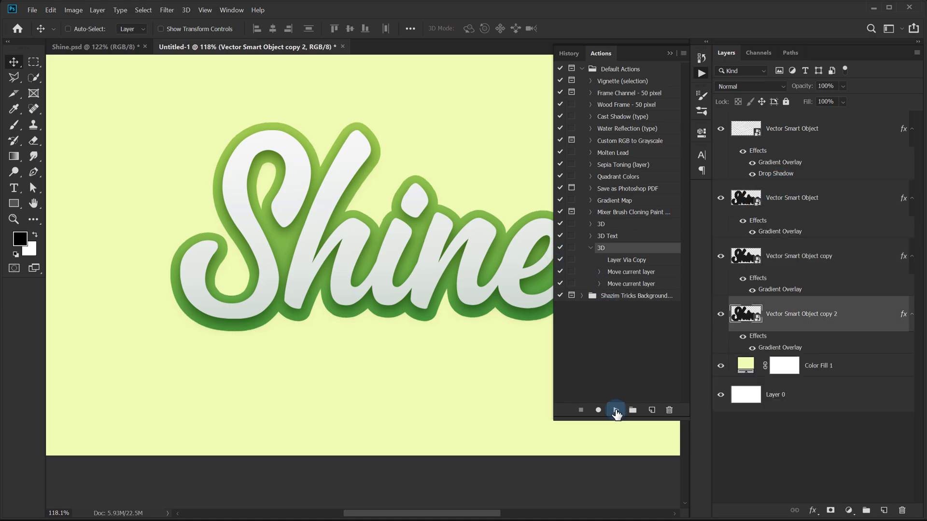
pyautogui.click(616, 411)
pyautogui.click(616, 410)
pyautogui.click(616, 410)
pyautogui.click(616, 411)
pyautogui.click(616, 411)
pyautogui.click(616, 411)
pyautogui.click(616, 410)
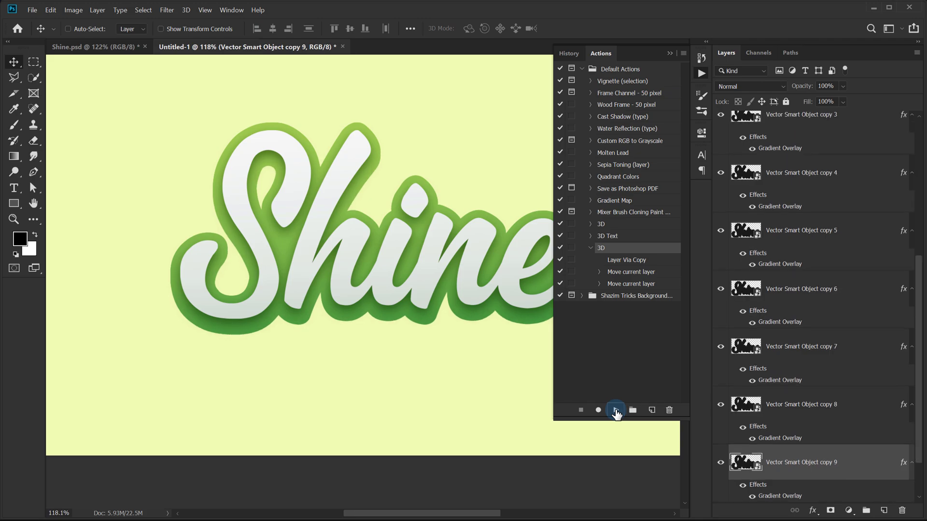
pyautogui.click(616, 411)
pyautogui.click(616, 410)
pyautogui.click(616, 410)
# - Set the starting stop of the original outline layer's Gradient Overlay to a lighter green, about 47ad48
pyautogui.scroll(10, 755, 180)
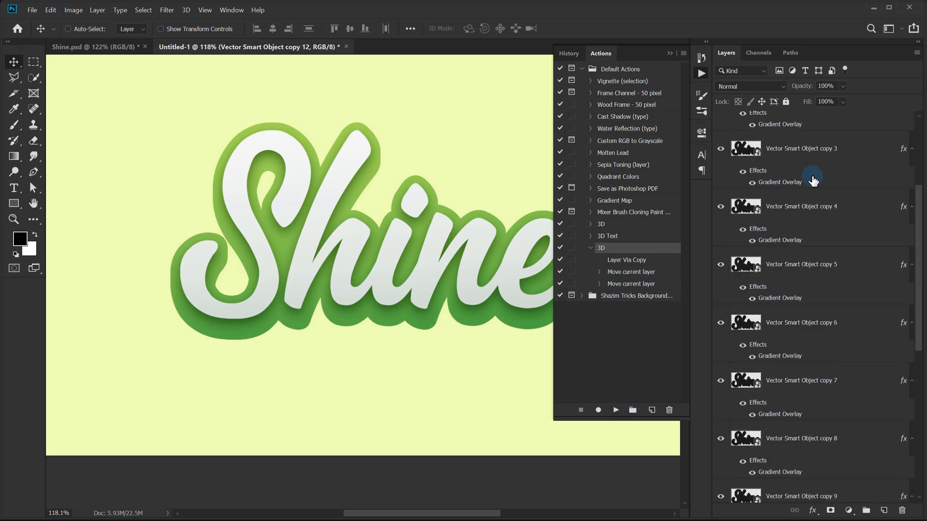
pyautogui.doubleClick(778, 232)
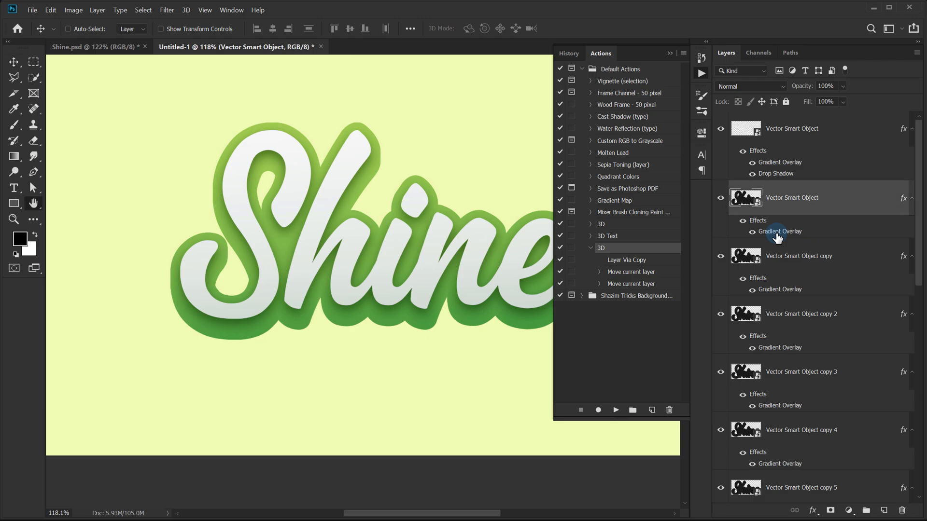
pyautogui.click(710, 170)
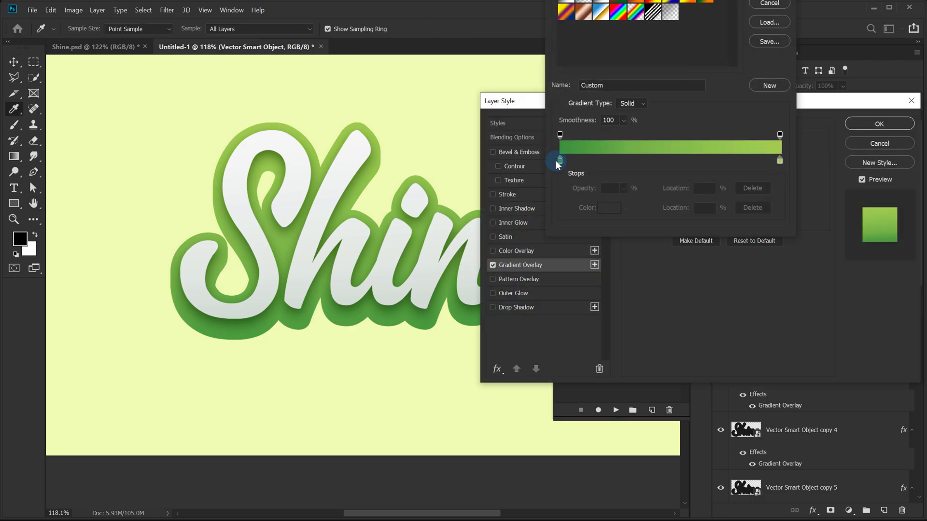
pyautogui.click(560, 160)
pyautogui.click(608, 207)
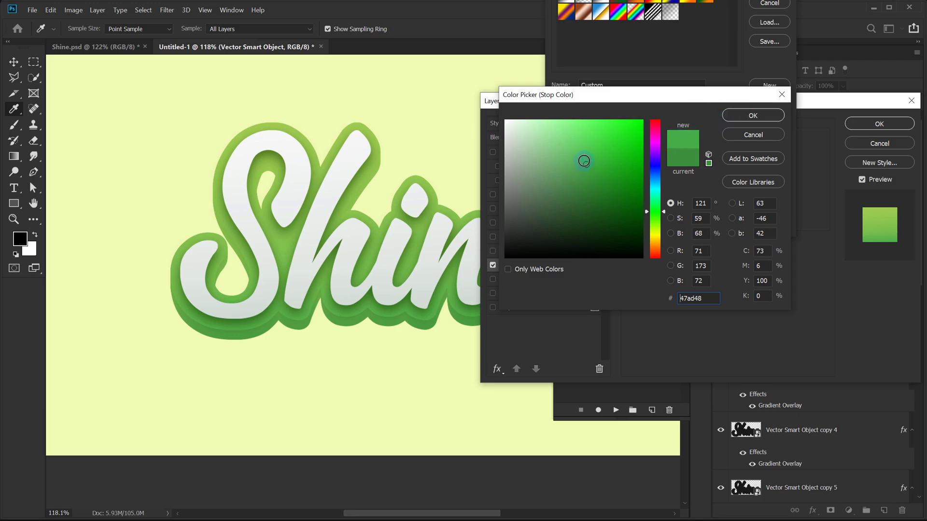
pyautogui.click(584, 161)
pyautogui.click(758, 119)
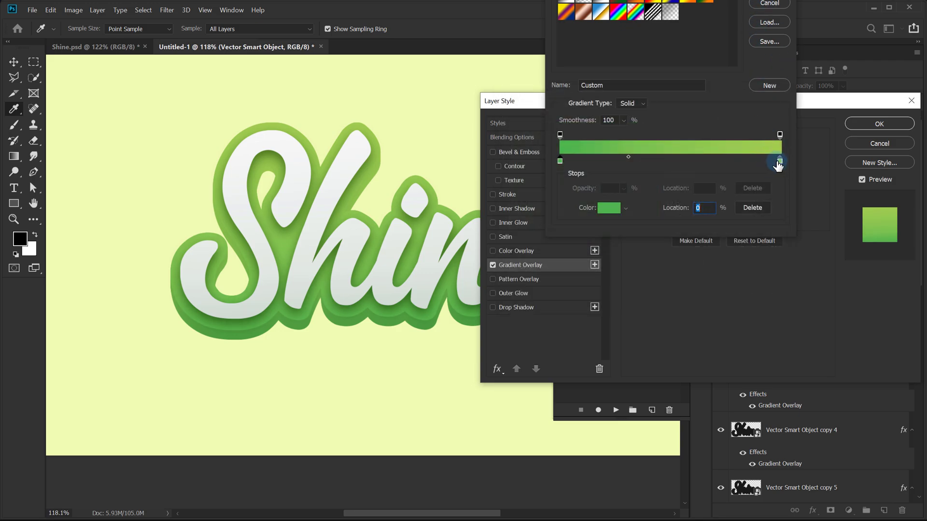
# - Set the gradient's ending stop to a brighter lime green and apply the Gradient Overlay
pyautogui.click(780, 161)
pyautogui.click(609, 208)
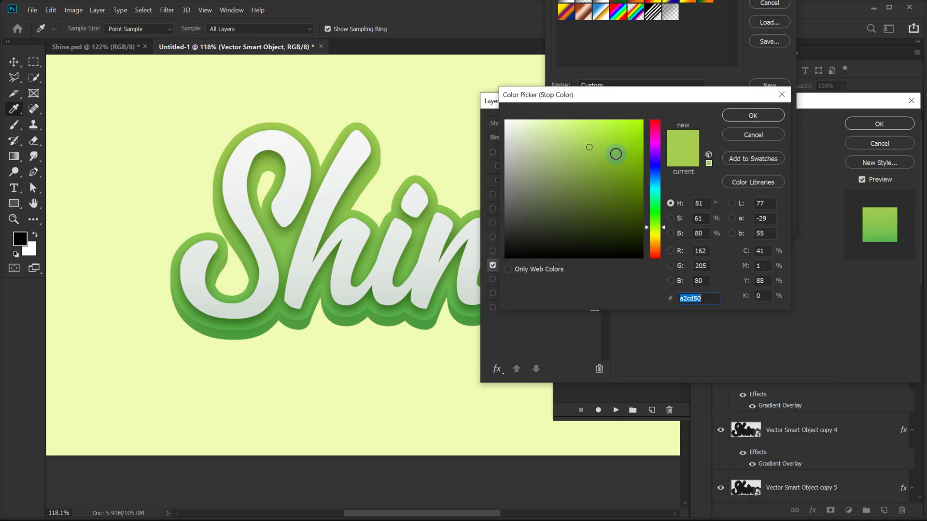
pyautogui.click(588, 140)
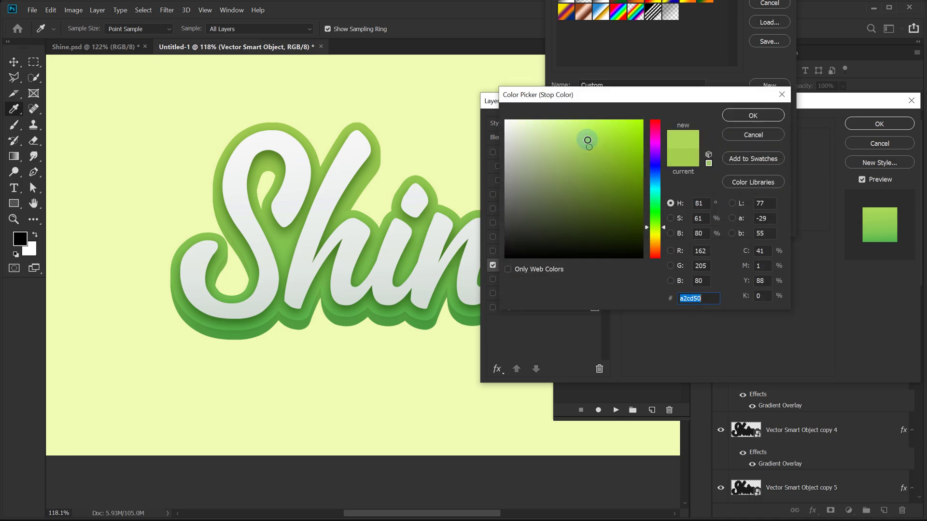
pyautogui.click(748, 116)
pyautogui.click(758, 3)
pyautogui.click(879, 125)
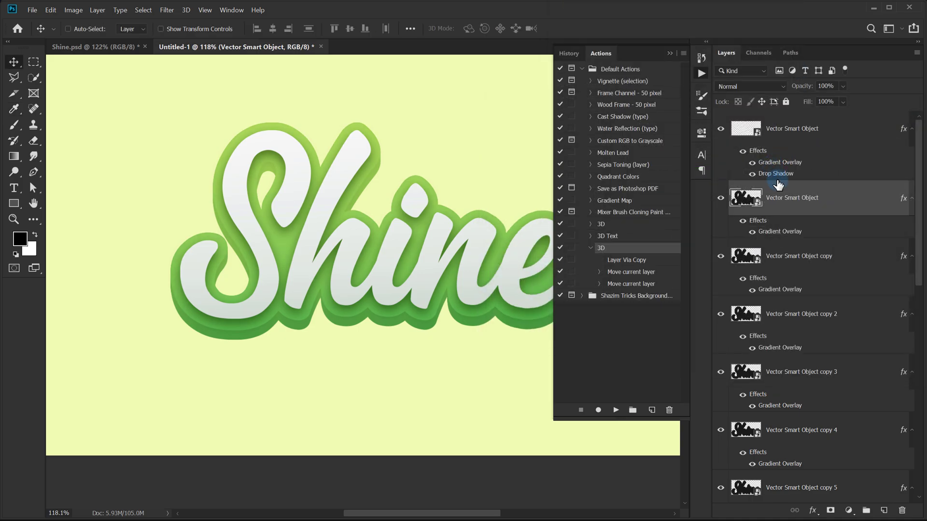
# - Group the layers from Vector Smart Object copy through Vector Smart Object copy 12 and name the group 3D
pyautogui.scroll(-5, 802, 266)
pyautogui.scroll(-3, 222, 320)
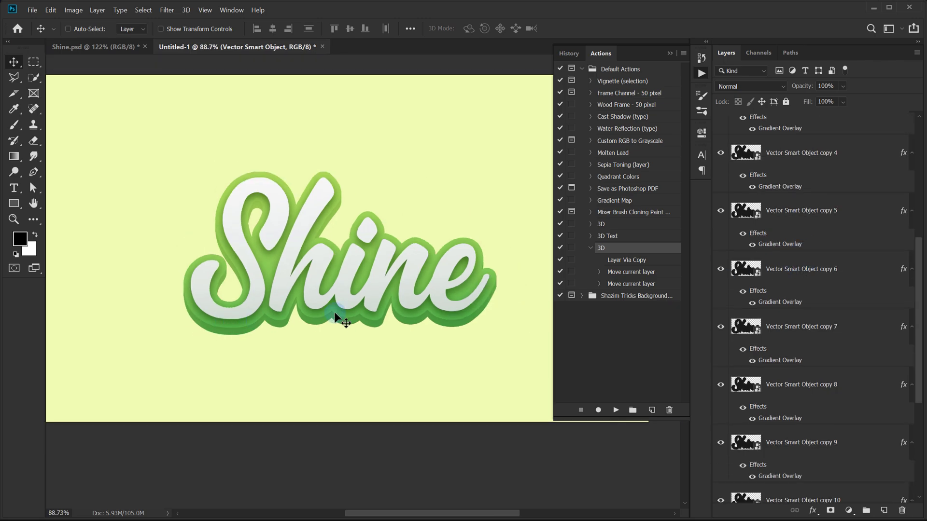
pyautogui.scroll(2, 337, 300)
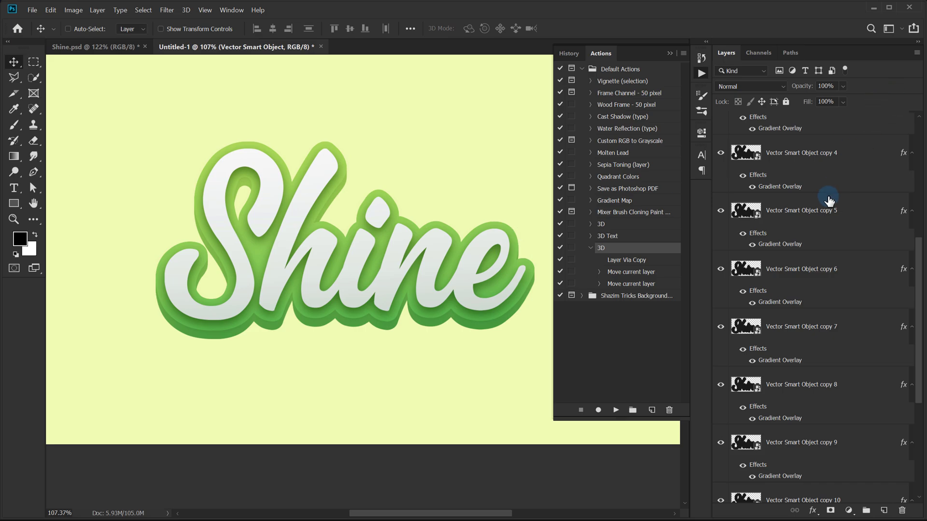
pyautogui.scroll(5, 828, 198)
pyautogui.click(794, 260)
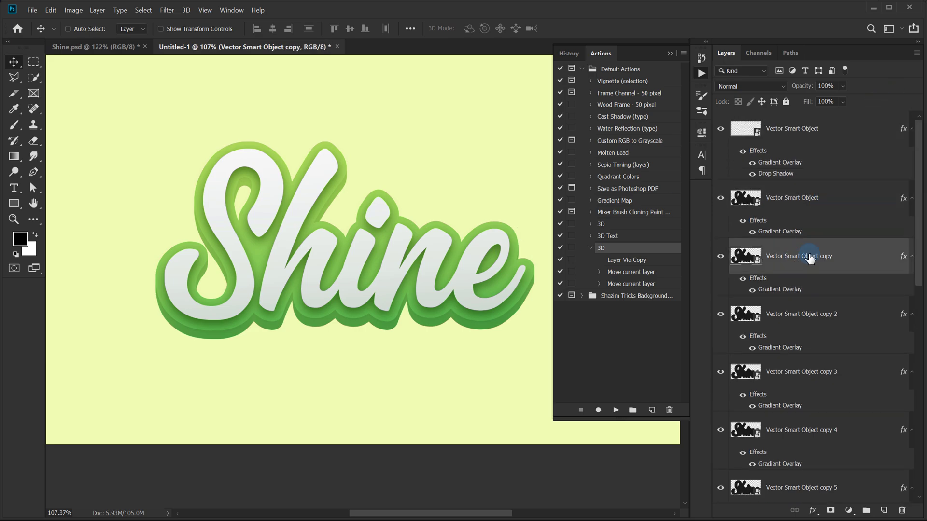
pyautogui.scroll(-10, 813, 265)
pyautogui.keyDown('shift'); pyautogui.click(790, 403); pyautogui.keyUp('shift')
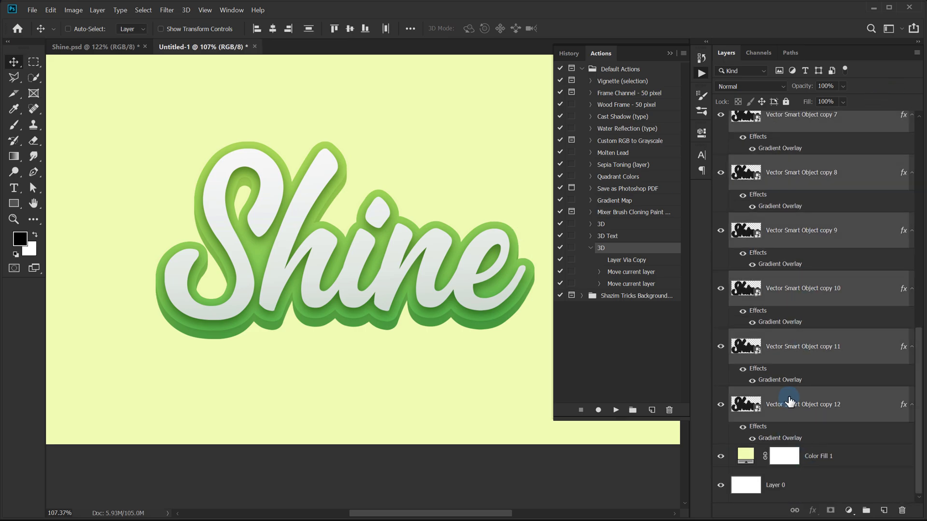
pyautogui.hotkey('ctrl', 'g')
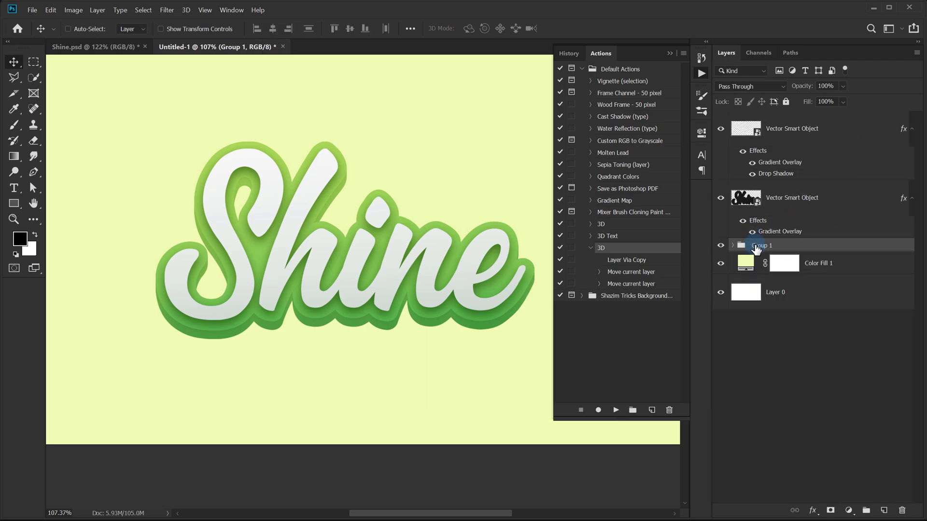
pyautogui.doubleClick(756, 246)
pyautogui.write('3D')
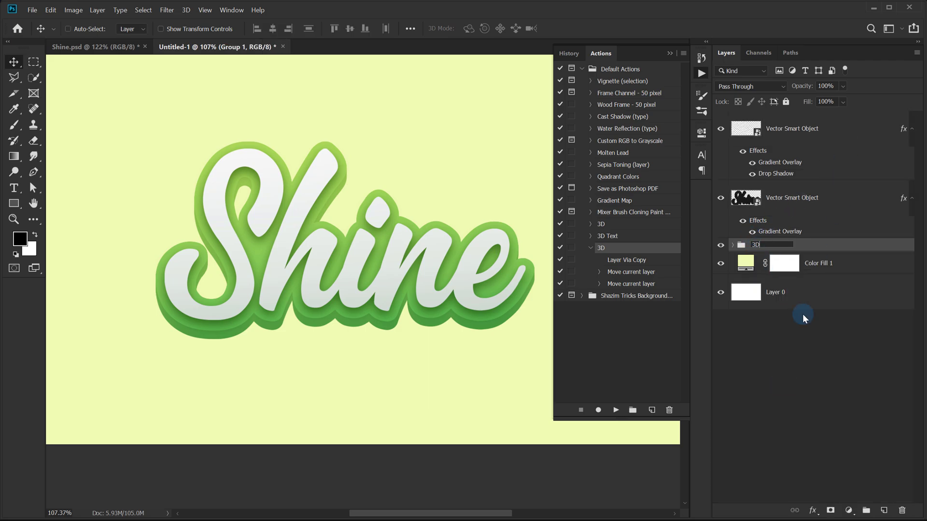
pyautogui.click(802, 313)
# - Duplicate the uppermost white lettering layer and name the copy Highlights
pyautogui.click(787, 127)
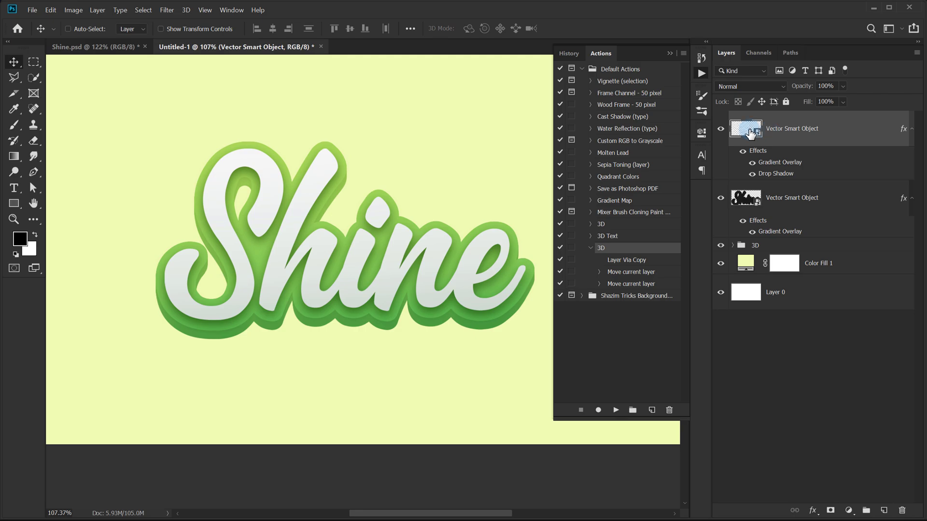
pyautogui.click(720, 130)
pyautogui.click(720, 129)
pyautogui.hotkey('ctrl', 'j')
pyautogui.doubleClick(787, 127)
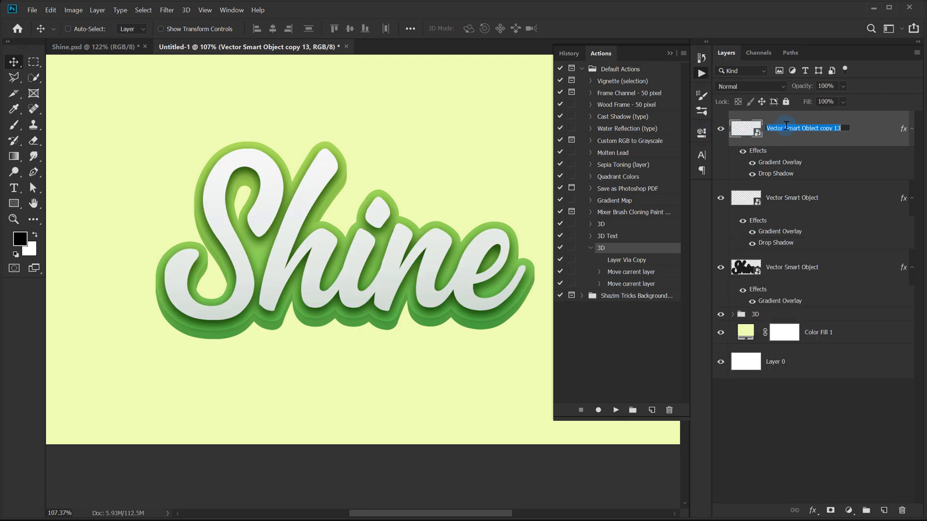
pyautogui.write('High')
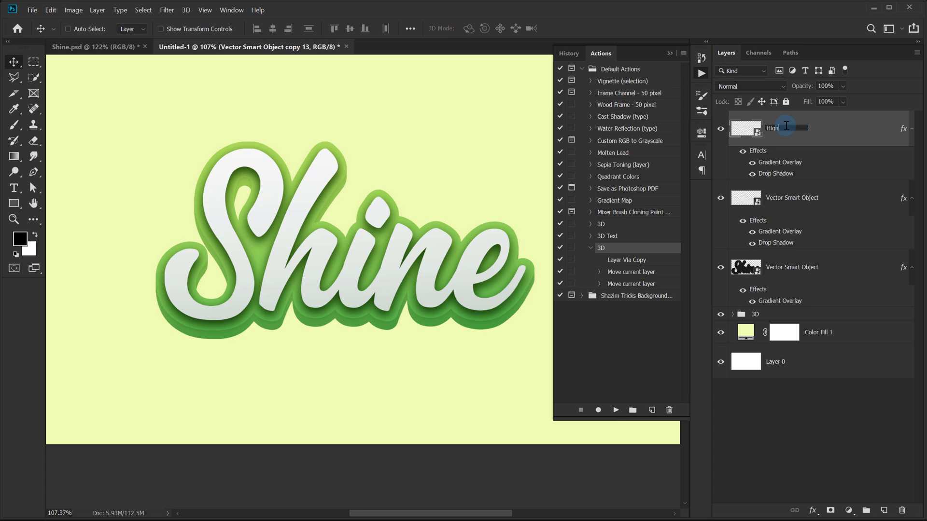
pyautogui.write('lights')
pyautogui.click(816, 406)
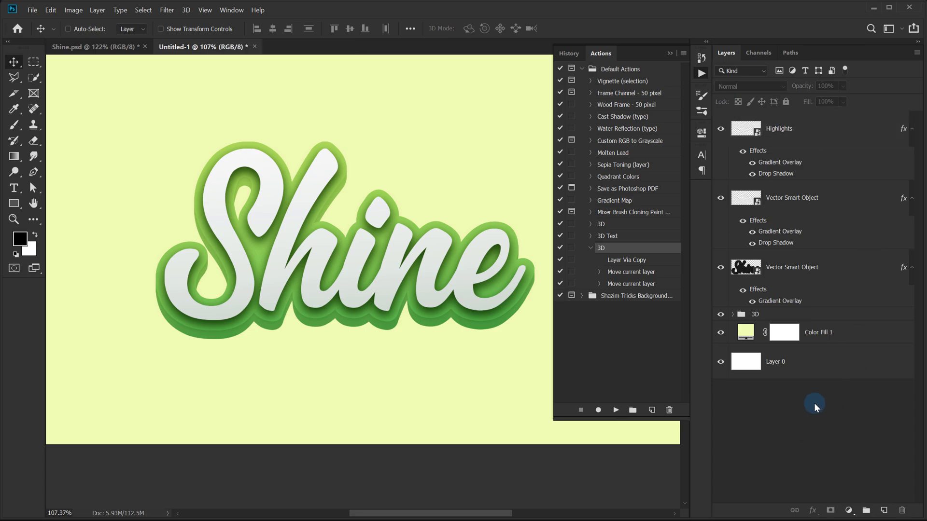
# - Hide the Highlights layer's Gradient Overlay and Drop Shadow effects and enable Bevel & Emboss in its layer style
pyautogui.click(753, 163)
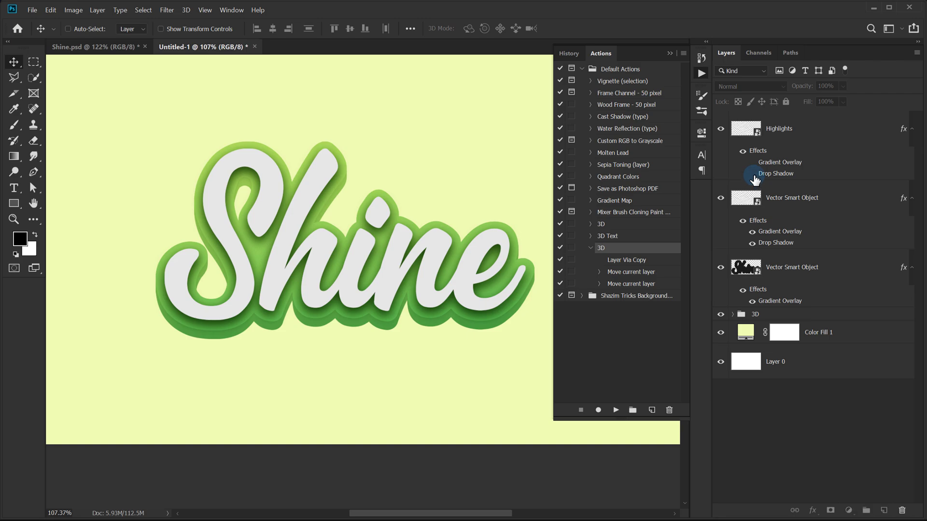
pyautogui.click(752, 174)
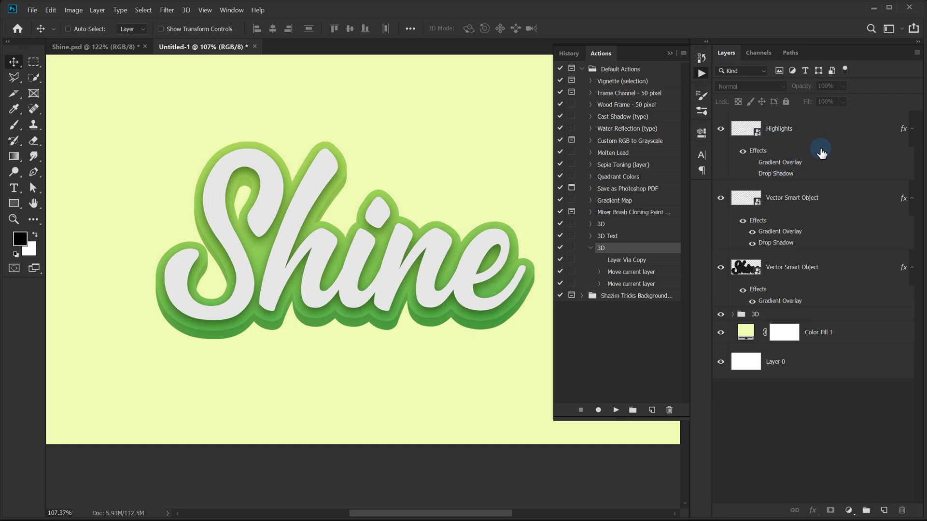
pyautogui.rightClick(795, 130)
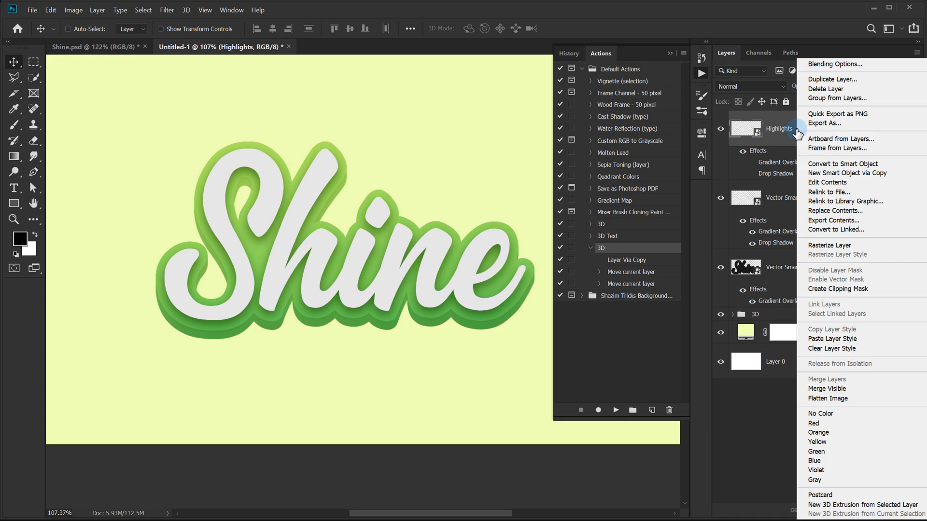
pyautogui.click(833, 65)
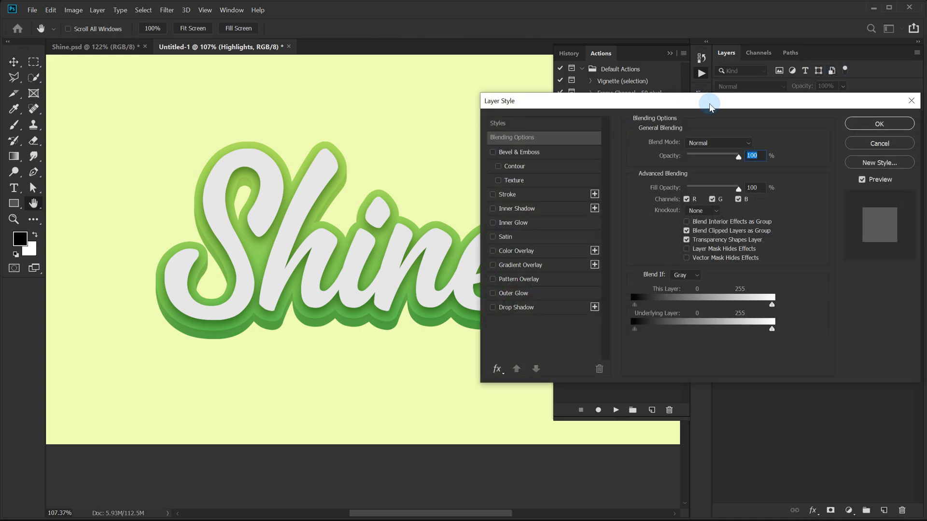
pyautogui.click(474, 144)
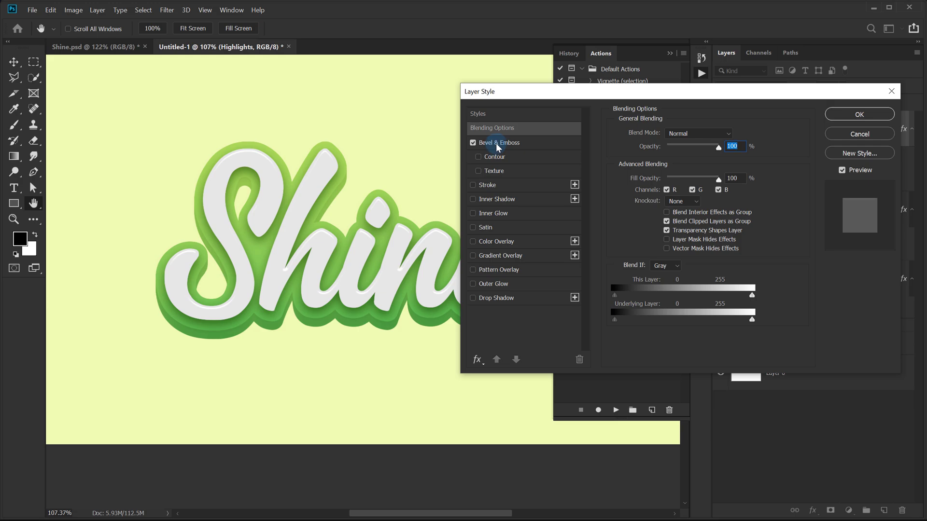
pyautogui.click(498, 144)
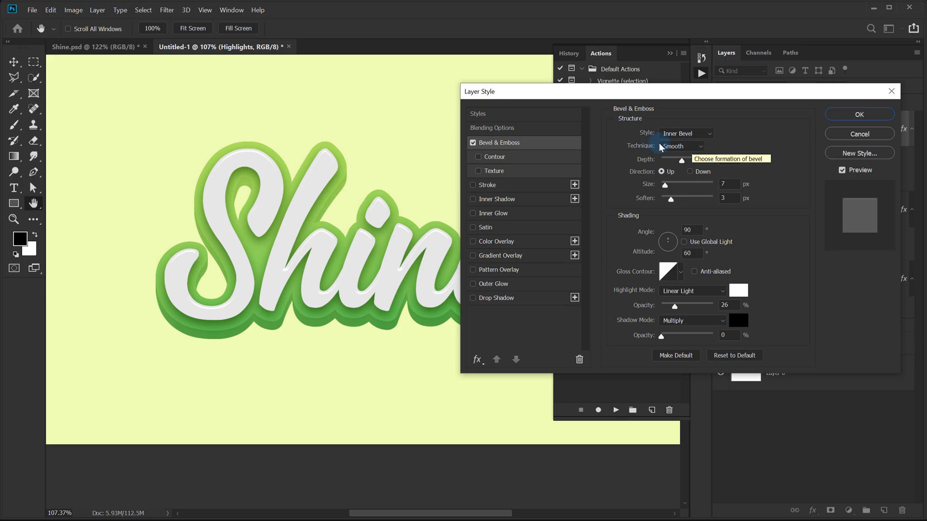
# - Apply the Inner Bevel with size 8 px, soften 4 px and highlight opacity 40%, and collapse the action list
pyautogui.click(698, 133)
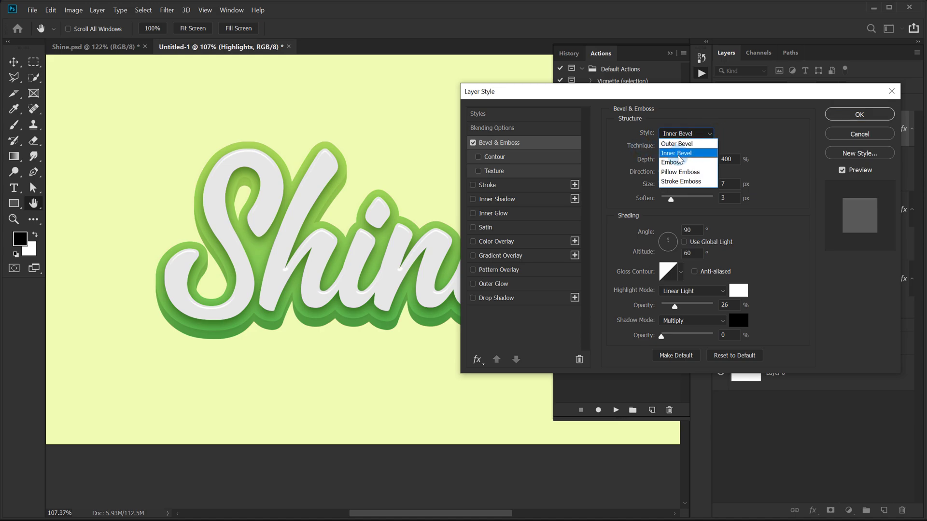
pyautogui.click(716, 141)
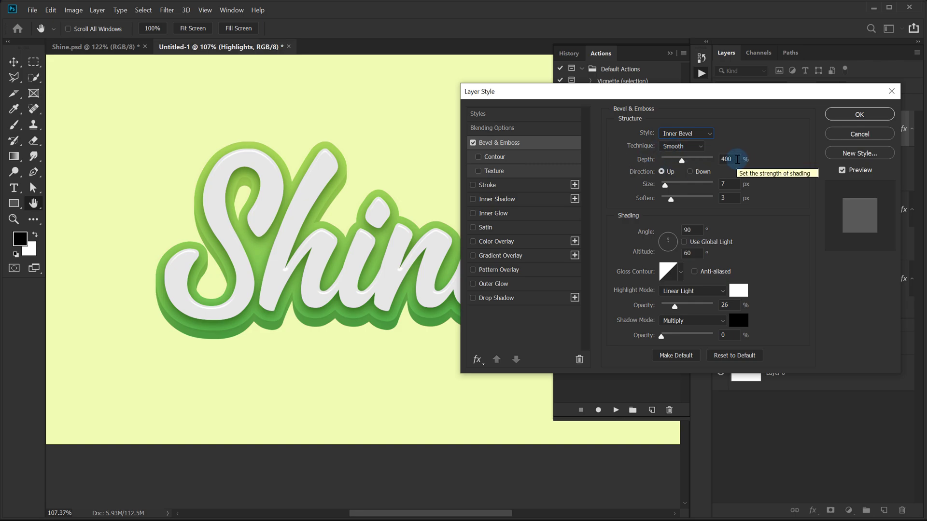
pyautogui.click(729, 184)
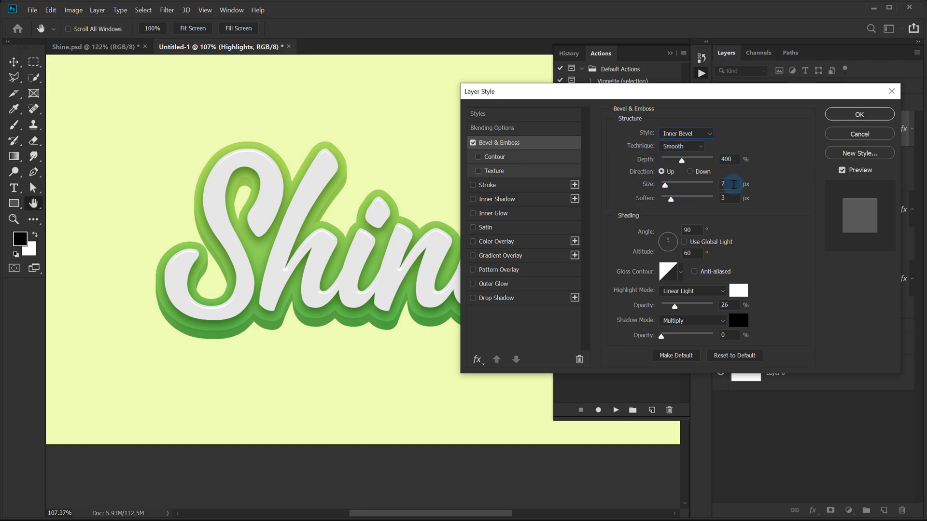
pyautogui.press('Up')
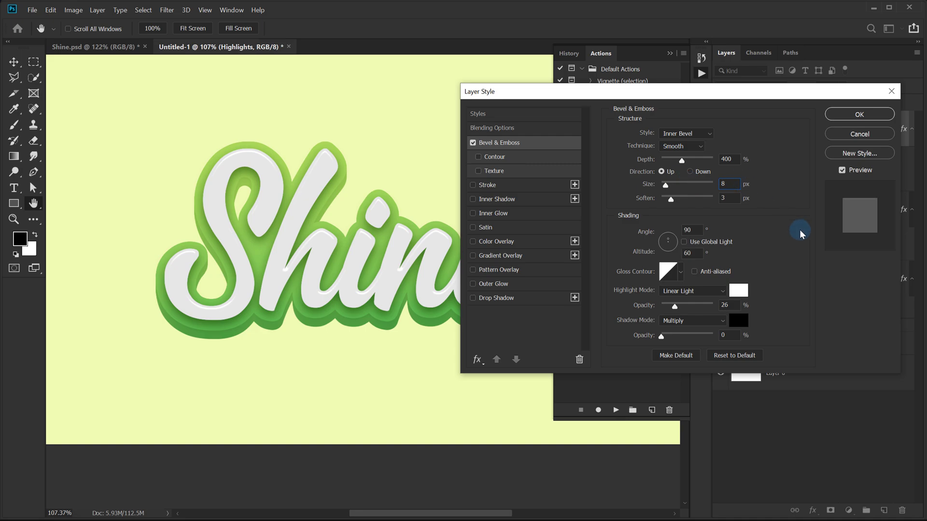
pyautogui.click(729, 198)
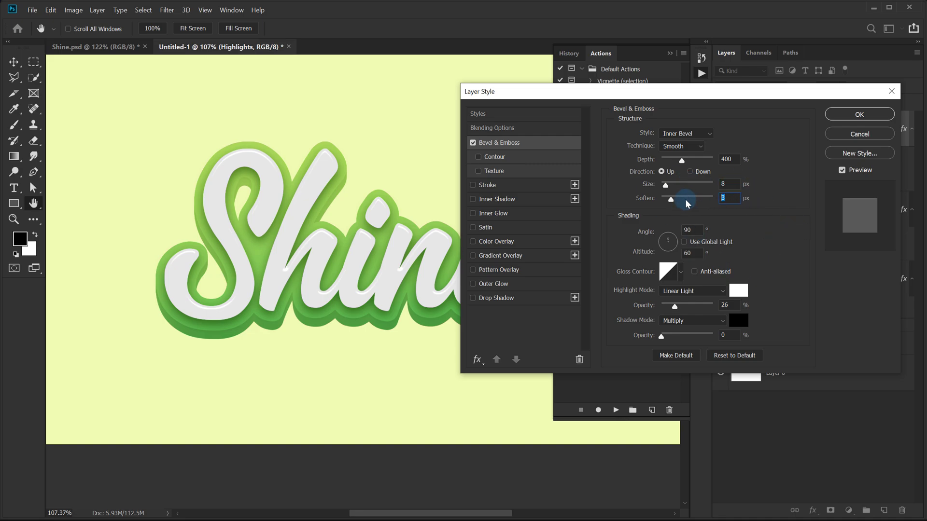
pyautogui.write('4')
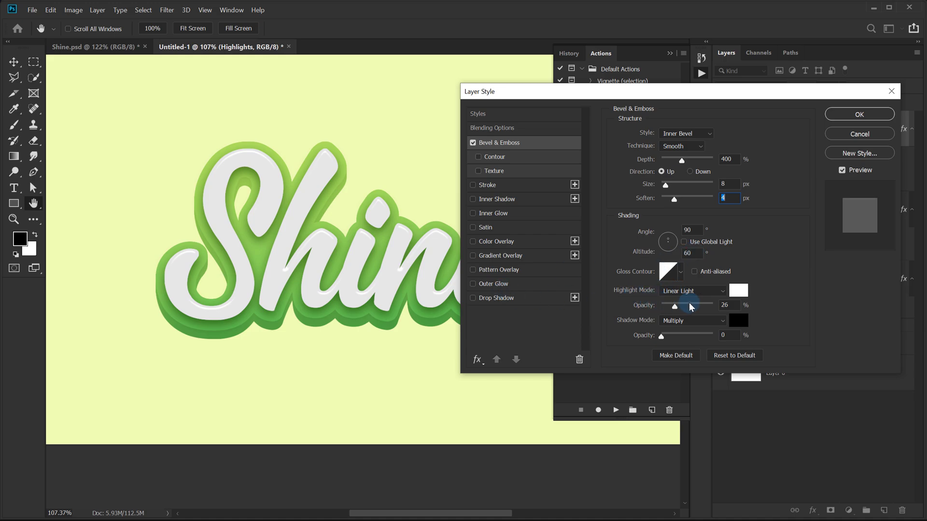
pyautogui.doubleClick(735, 306)
pyautogui.write('40')
pyautogui.press('Return')
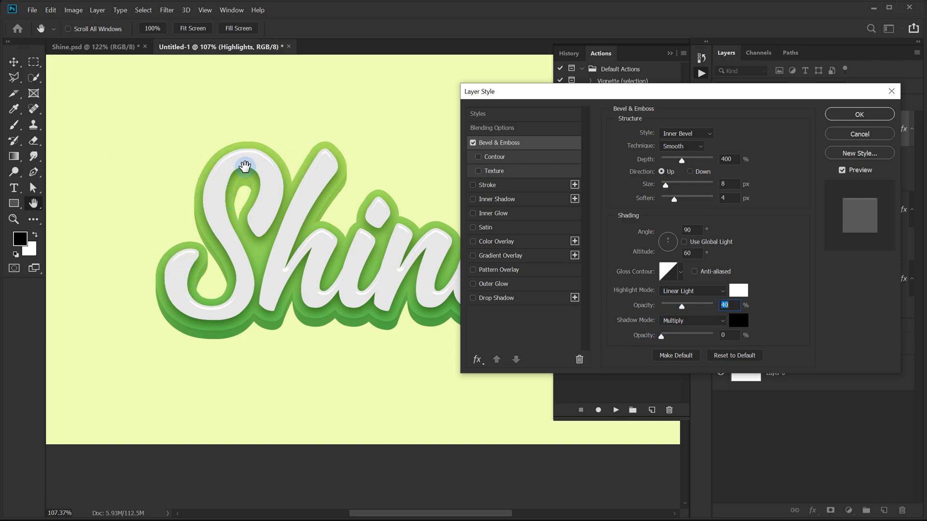
pyautogui.click(859, 115)
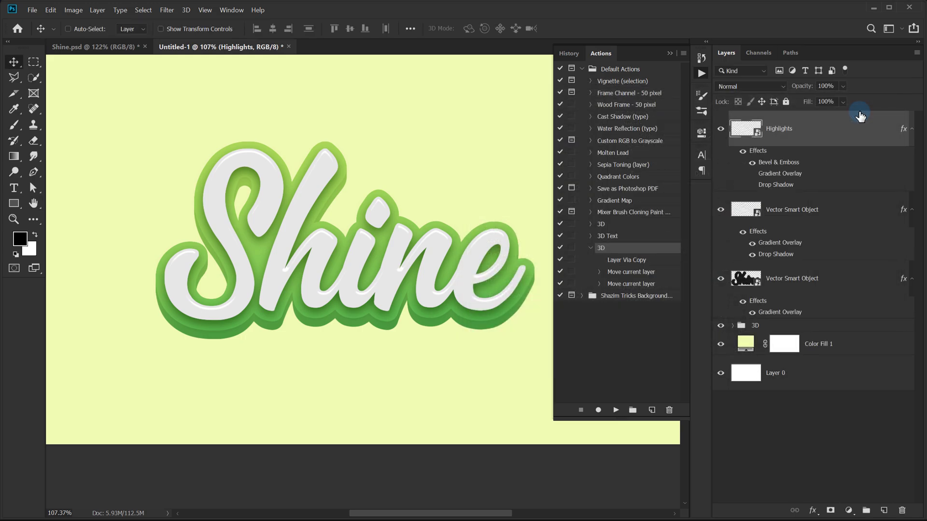
pyautogui.click(670, 53)
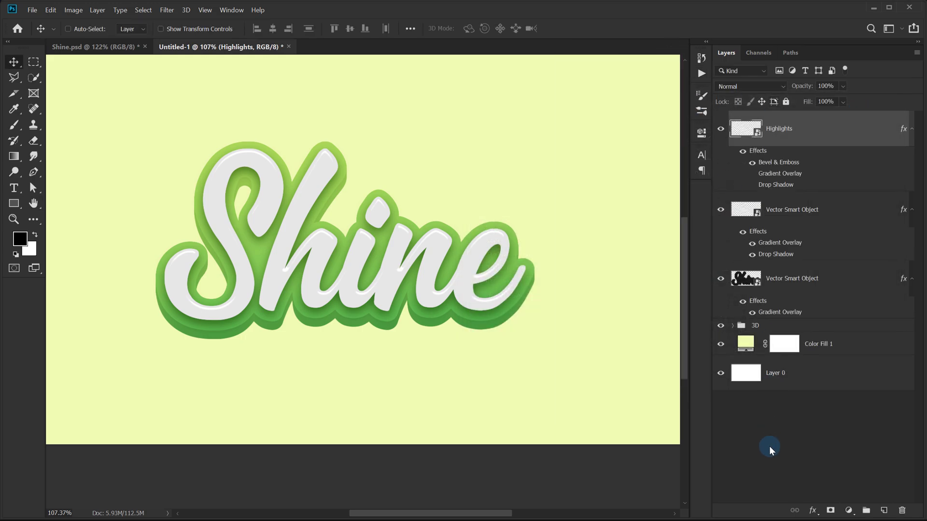
# - Deselect all layers and inspect the beveled highlights on the Shine lettering up close and at full view
pyautogui.click(770, 450)
pyautogui.scroll(3, 337, 283)
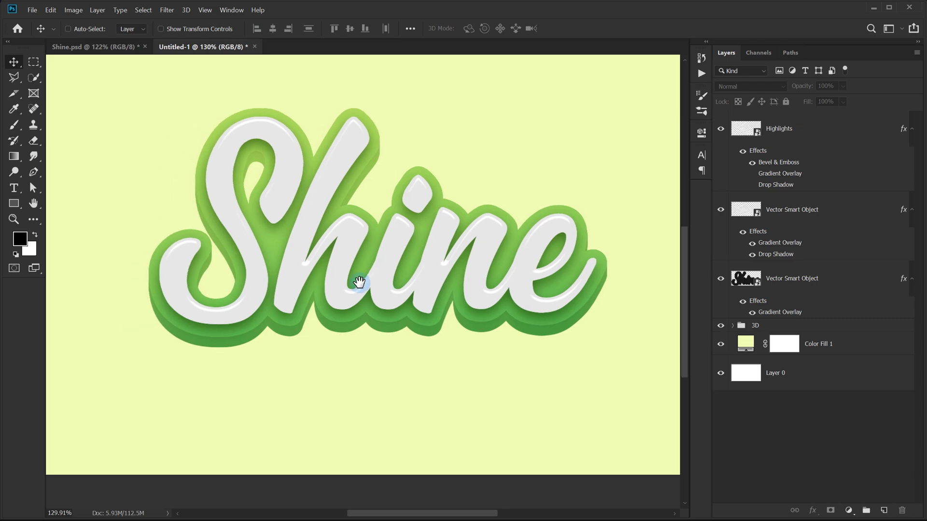
pyautogui.scroll(-3, 360, 283)
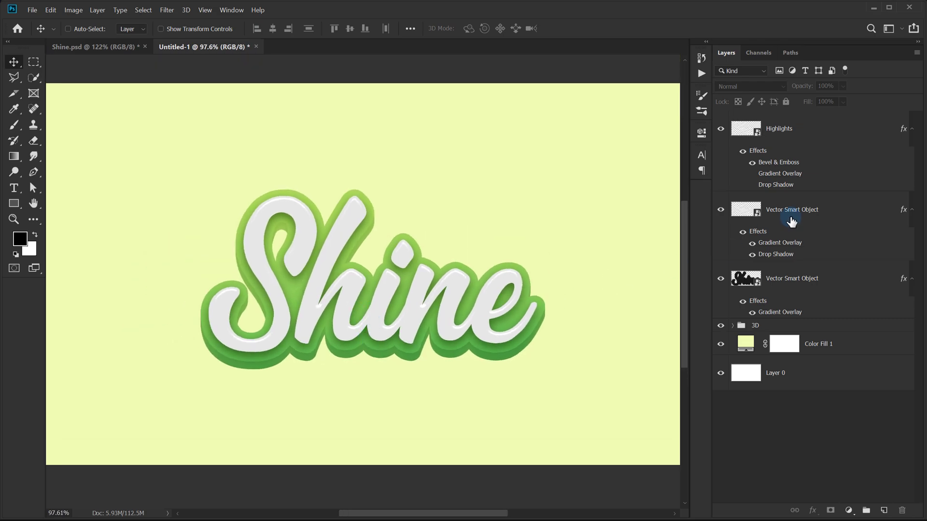
# - Compare the artwork with the Shine.psd document and select that file's dash pattern layer, Vector Smart Object copy 22
pyautogui.click(96, 46)
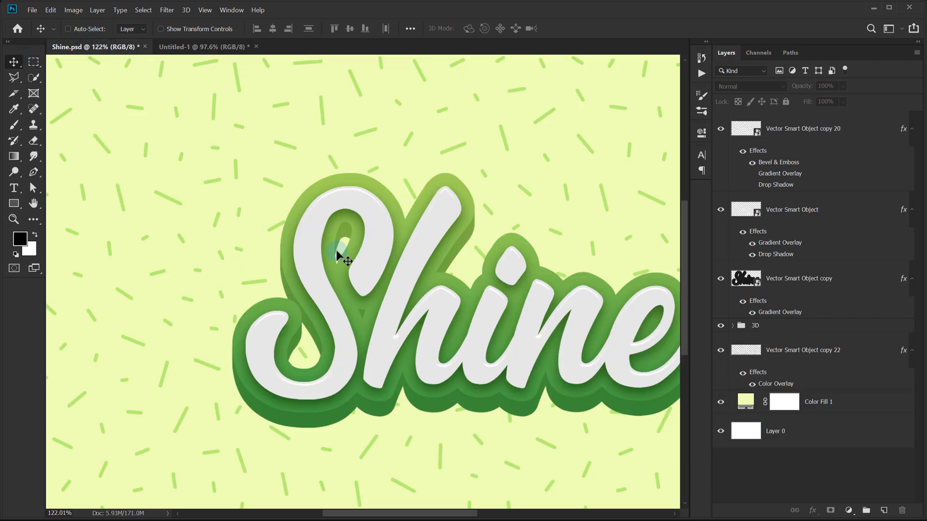
pyautogui.scroll(-3, 336, 250)
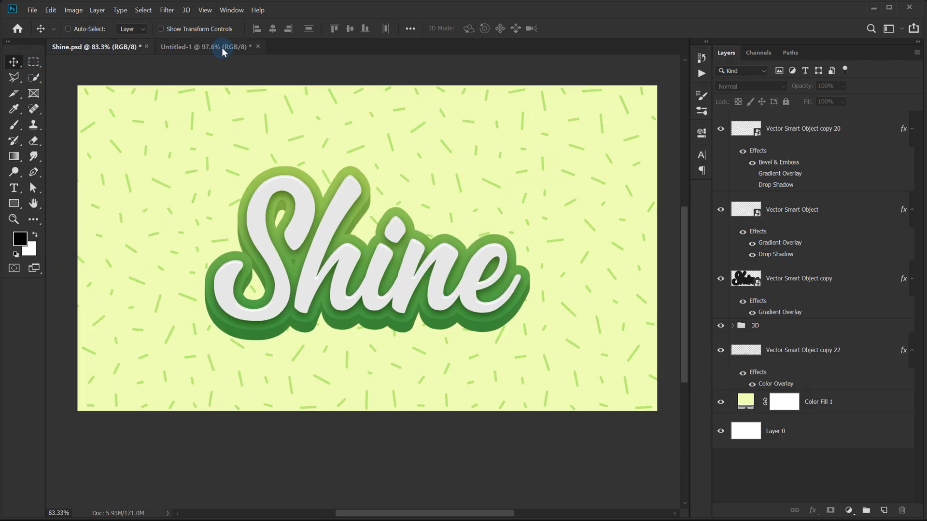
pyautogui.click(222, 47)
pyautogui.click(122, 45)
pyautogui.click(458, 348)
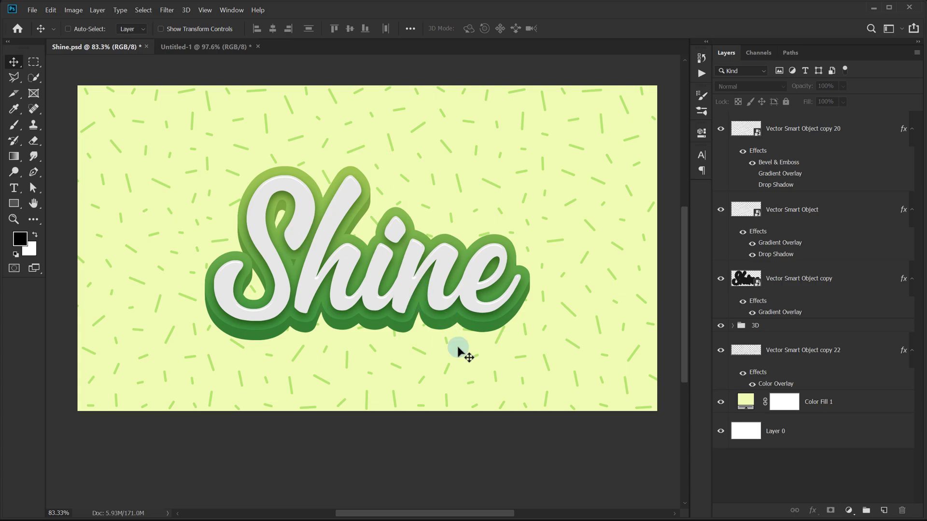
pyautogui.click(807, 359)
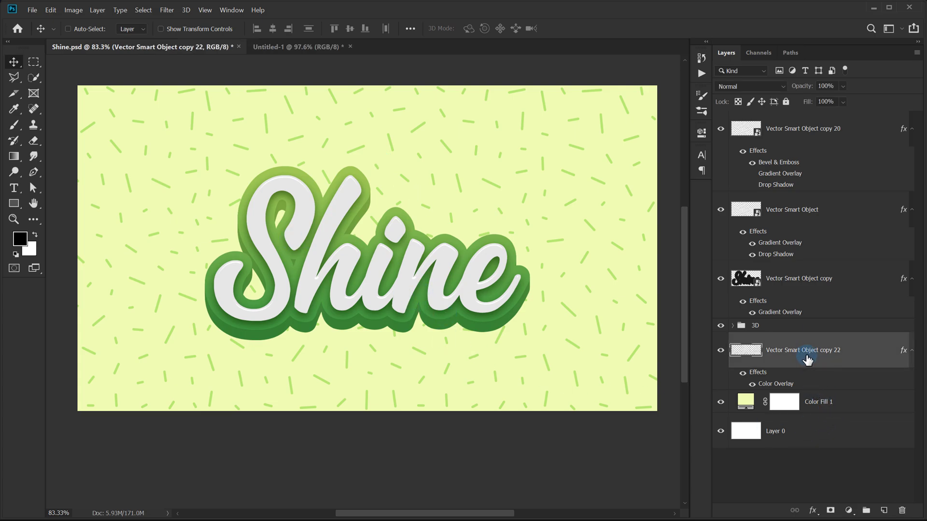